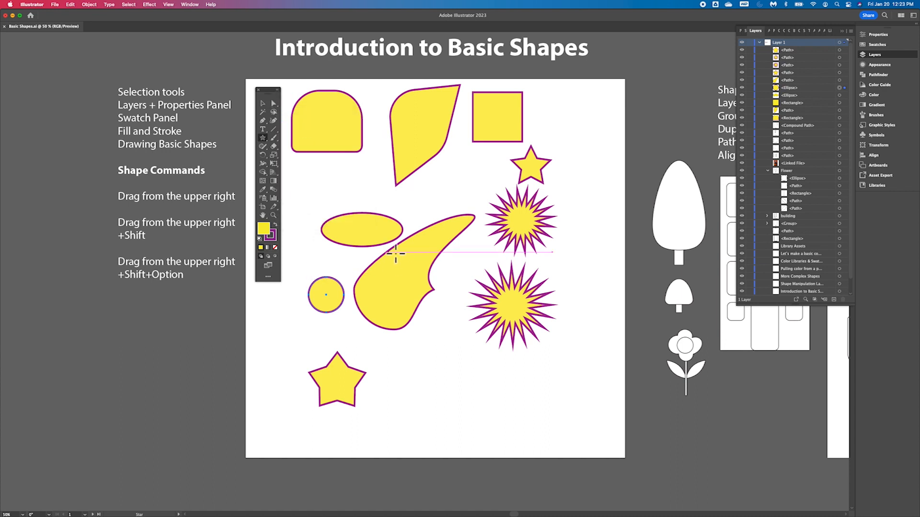
- Switch back and forth between the Direct Selection and Selection tools, ending on the Selection tool
{"action": "key", "text": "a"}
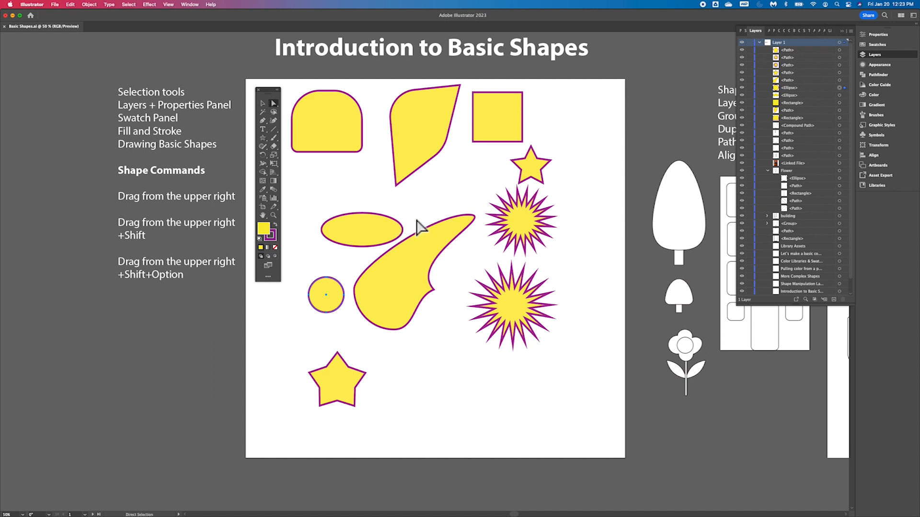
{"action": "key", "text": "v"}
{"action": "key", "text": "a"}
{"action": "key", "text": "v"}
{"action": "key", "text": "a"}
{"action": "key", "text": "v"}
{"action": "key", "text": "a"}
{"action": "key", "text": "v"}
{"action": "key", "text": "a"}
{"action": "key", "text": "v"}
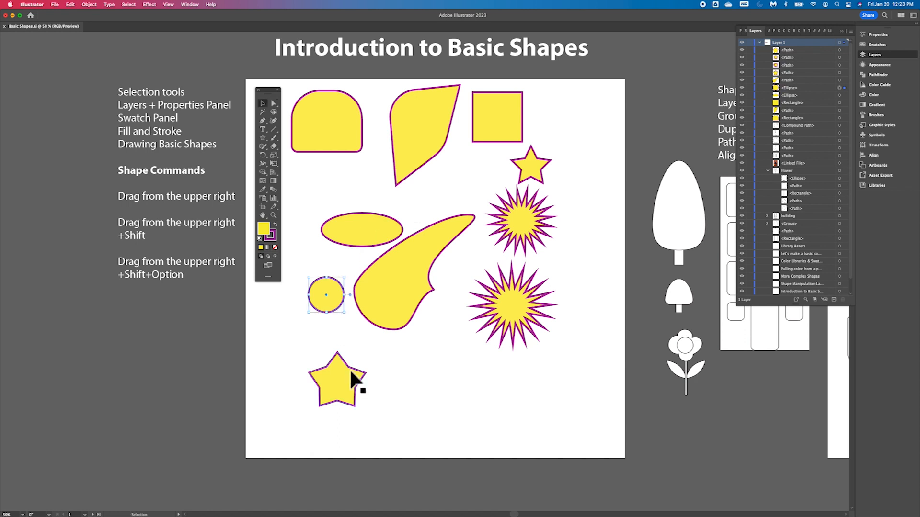
{"action": "key", "text": "a"}
{"action": "key", "text": "v"}
- Zoom in on the artwork and move the Tools panel further left, off the shapes
{"action": "scroll", "coordinate": [493, 222], "scroll_direction": "left", "scroll_amount": 3}
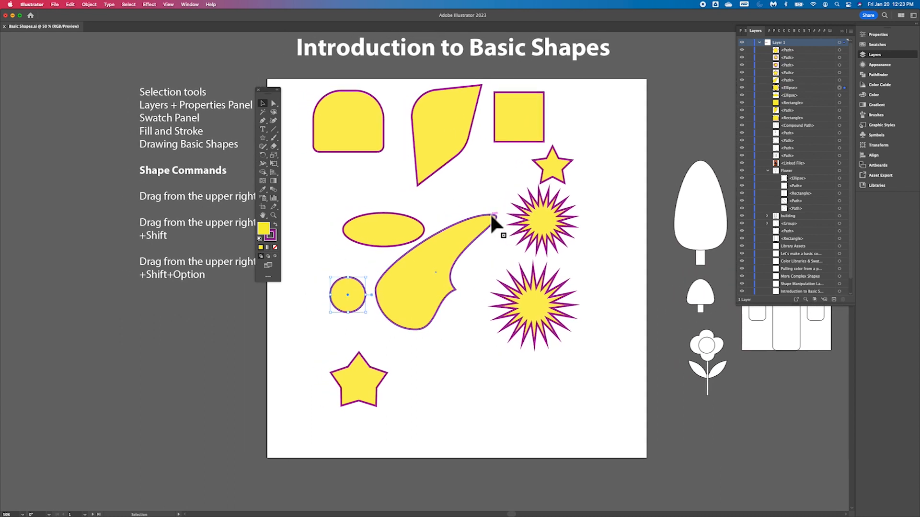
{"action": "key", "text": "super+equal"}
{"action": "key", "text": "super+equal"}
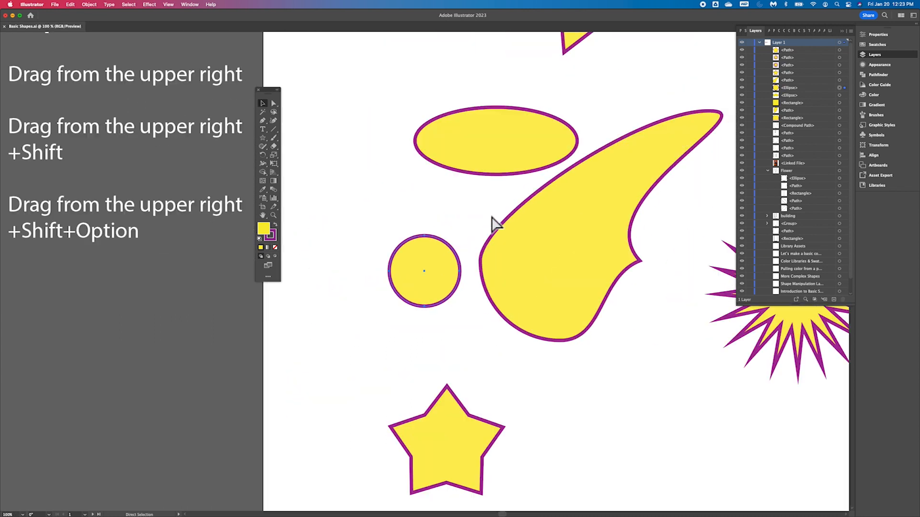
{"action": "scroll", "coordinate": [492, 218], "scroll_direction": "up", "scroll_amount": 5}
{"action": "scroll", "coordinate": [489, 212], "scroll_direction": "up", "scroll_amount": 3}
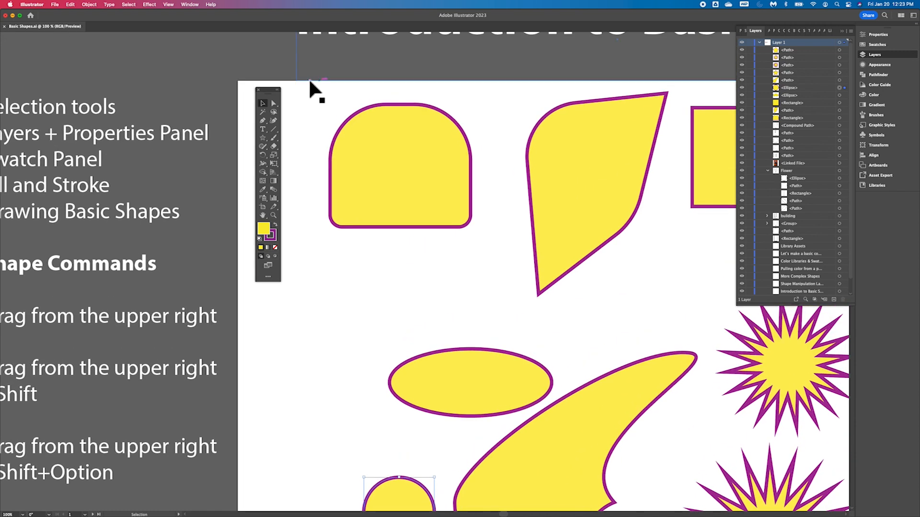
{"action": "left_click_drag", "start_coordinate": [274, 92], "coordinate": [219, 59]}
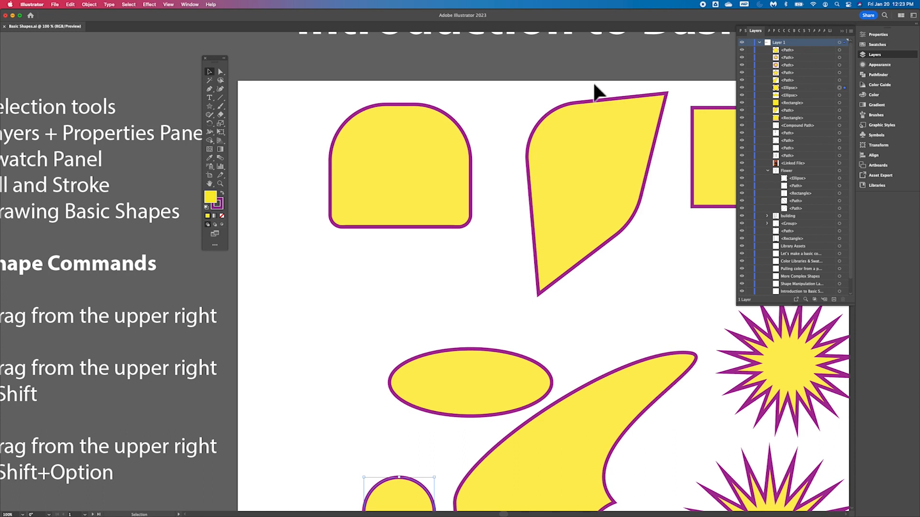
{"action": "left_click", "coordinate": [191, 6]}
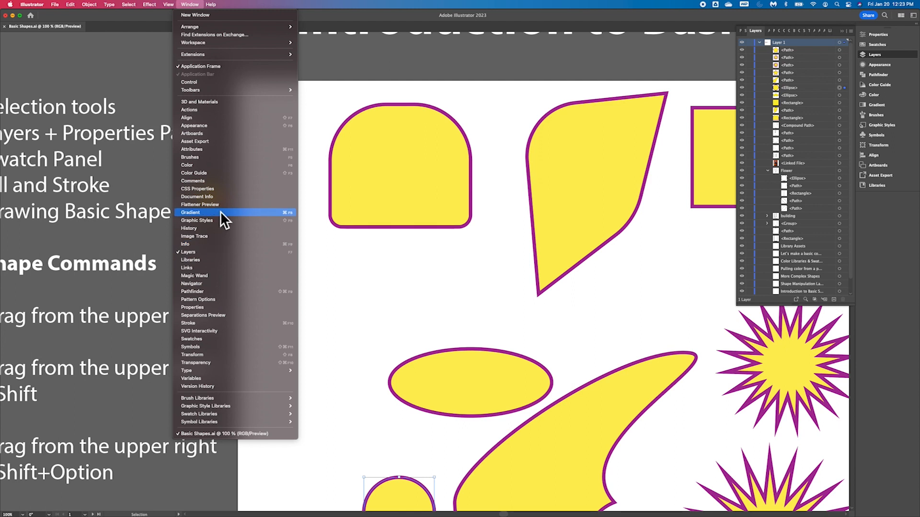
{"action": "left_click", "coordinate": [198, 339]}
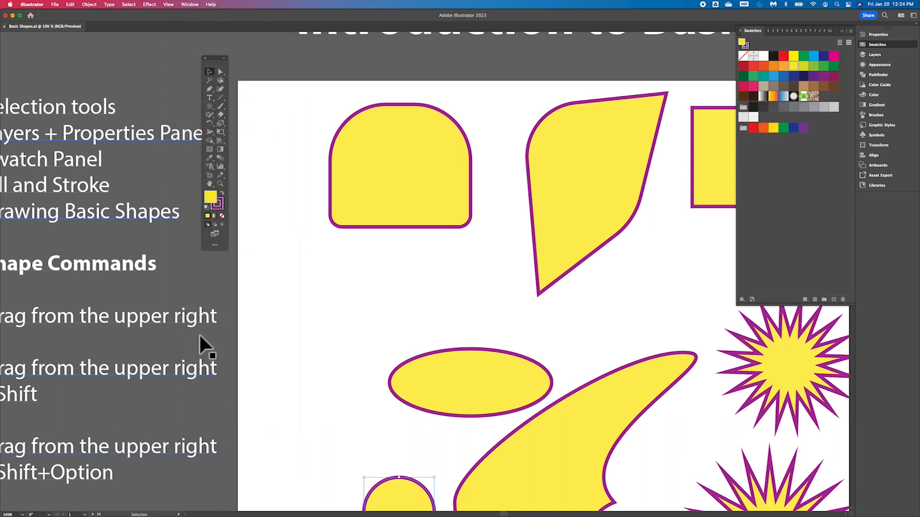
{"action": "left_click", "coordinate": [189, 5]}
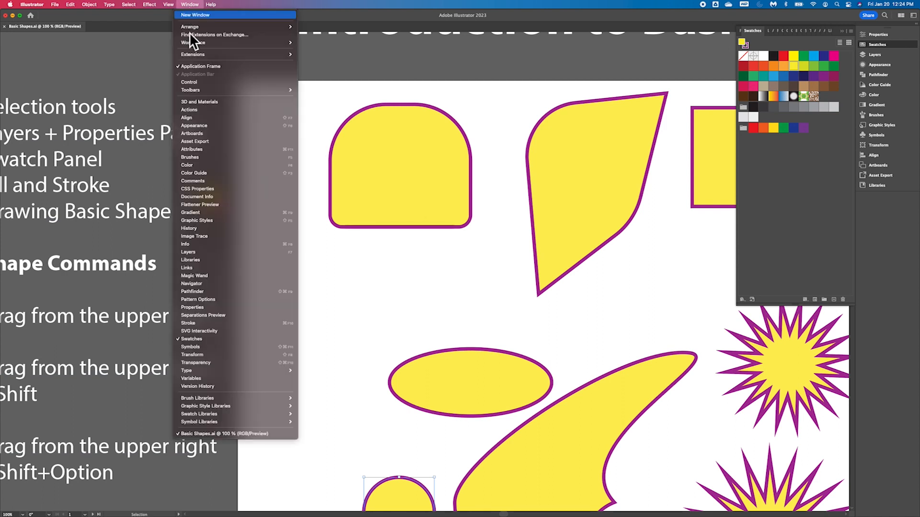
{"action": "left_click", "coordinate": [209, 341]}
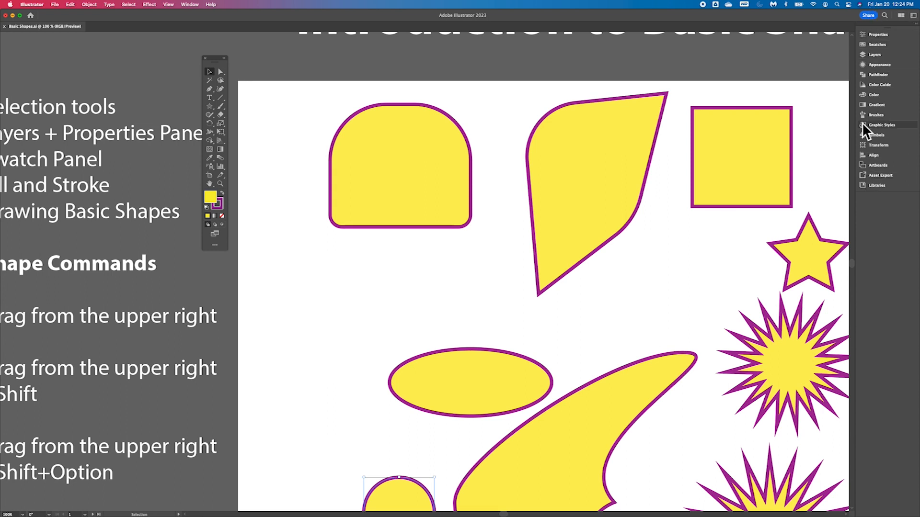
- Open the Swatches panel
{"action": "left_click", "coordinate": [187, 4]}
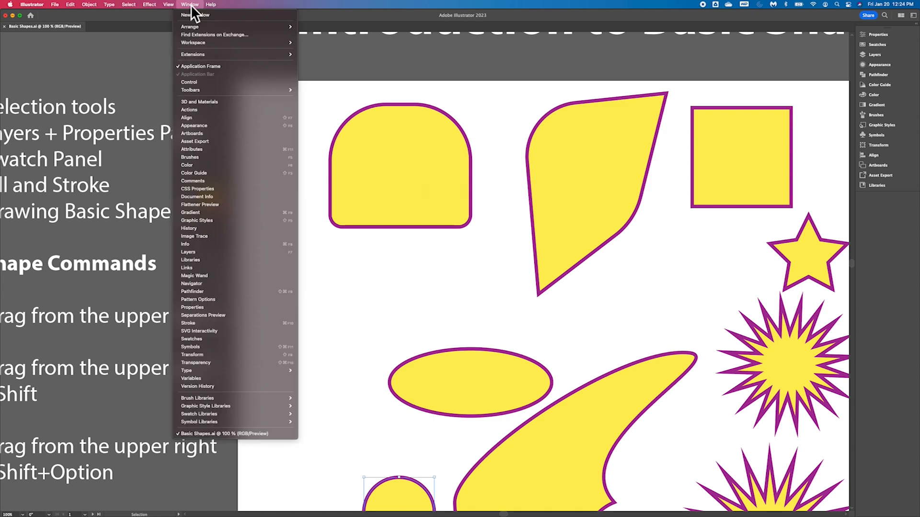
{"action": "left_click", "coordinate": [206, 342]}
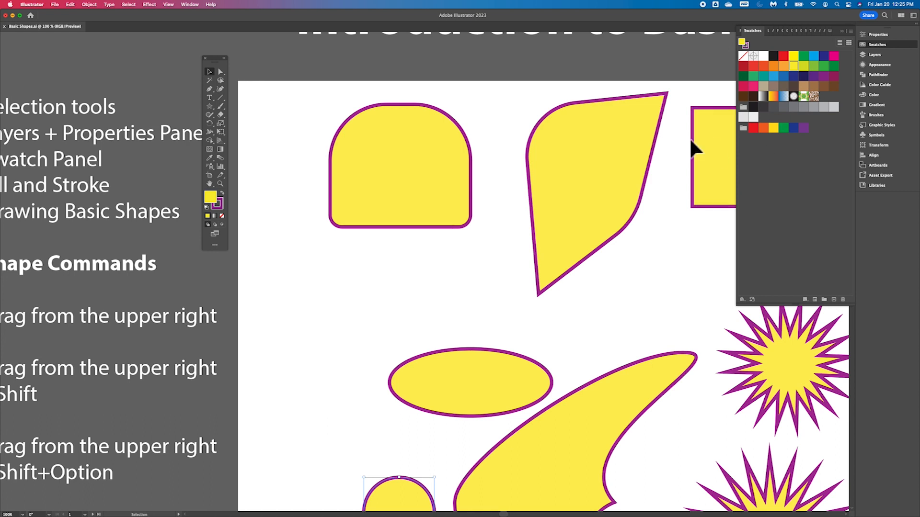
{"action": "scroll", "coordinate": [610, 190], "scroll_direction": "right", "scroll_amount": 5}
{"action": "scroll", "coordinate": [610, 189], "scroll_direction": "down", "scroll_amount": 3}
{"action": "scroll", "coordinate": [607, 190], "scroll_direction": "up", "scroll_amount": 2}
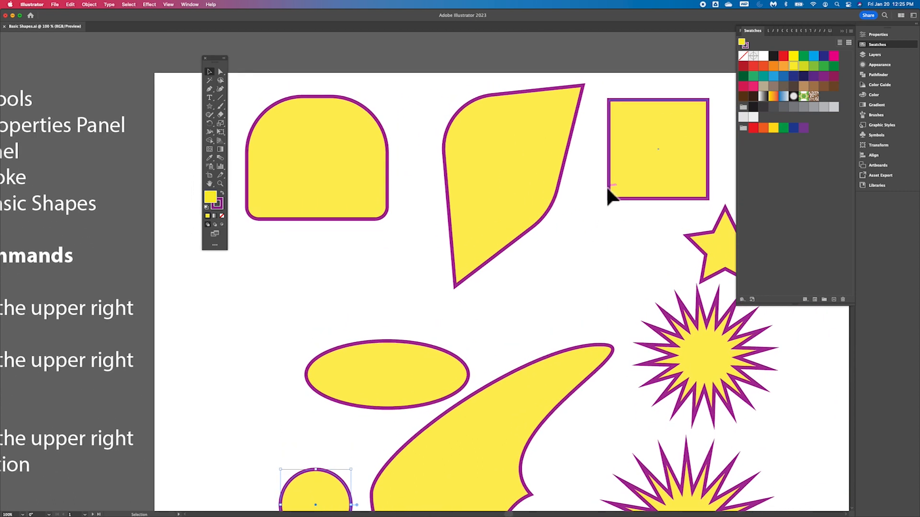
{"action": "scroll", "coordinate": [607, 191], "scroll_direction": "left", "scroll_amount": 5}
{"action": "scroll", "coordinate": [609, 197], "scroll_direction": "right", "scroll_amount": 2}
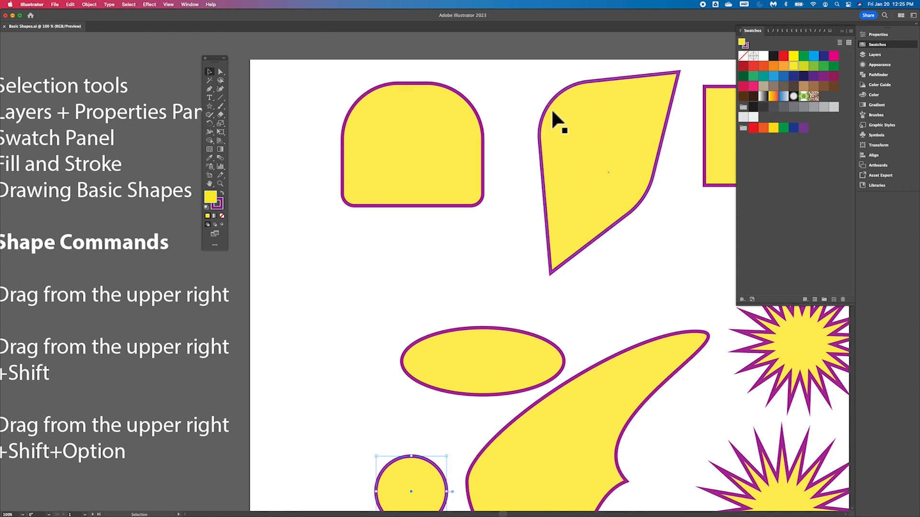
{"action": "scroll", "coordinate": [554, 112], "scroll_direction": "up", "scroll_amount": 2}
{"action": "scroll", "coordinate": [554, 112], "scroll_direction": "left", "scroll_amount": 2}
{"action": "scroll", "coordinate": [554, 113], "scroll_direction": "down", "scroll_amount": 1}
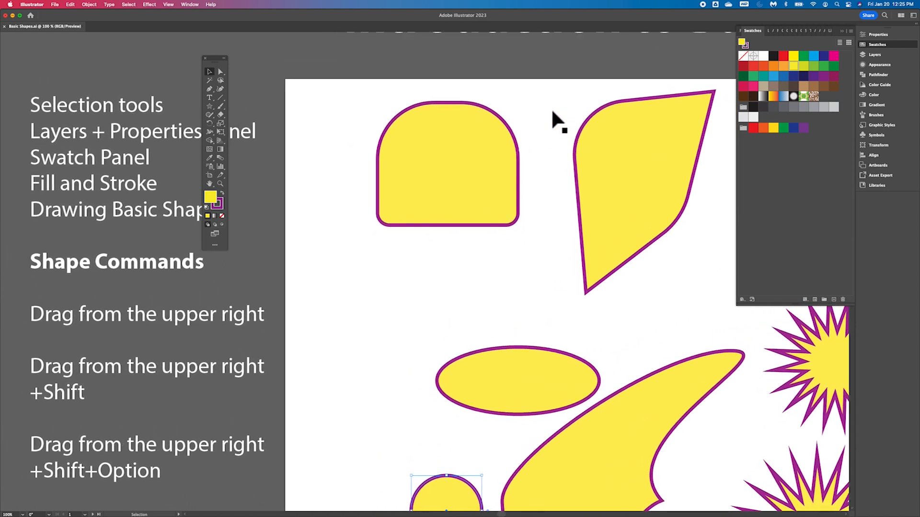
{"action": "scroll", "coordinate": [553, 113], "scroll_direction": "left", "scroll_amount": 2}
{"action": "scroll", "coordinate": [553, 113], "scroll_direction": "up", "scroll_amount": 1}
{"action": "scroll", "coordinate": [553, 112], "scroll_direction": "right", "scroll_amount": 1}
{"action": "scroll", "coordinate": [553, 112], "scroll_direction": "up", "scroll_amount": 1}
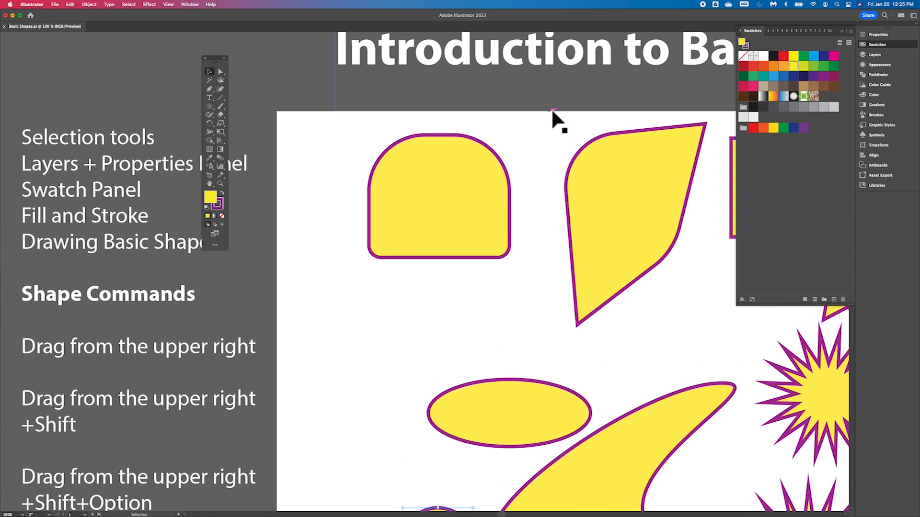
{"action": "scroll", "coordinate": [553, 112], "scroll_direction": "down", "scroll_amount": 1}
{"action": "scroll", "coordinate": [554, 113], "scroll_direction": "left", "scroll_amount": 1}
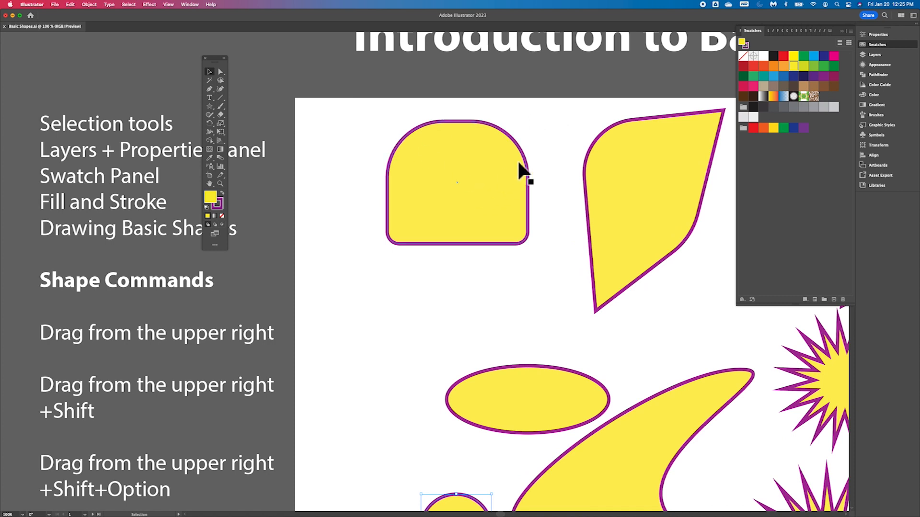
- Select the arch-shaped object and open the Foods > Ice Cream swatch library
{"action": "left_click", "coordinate": [456, 167]}
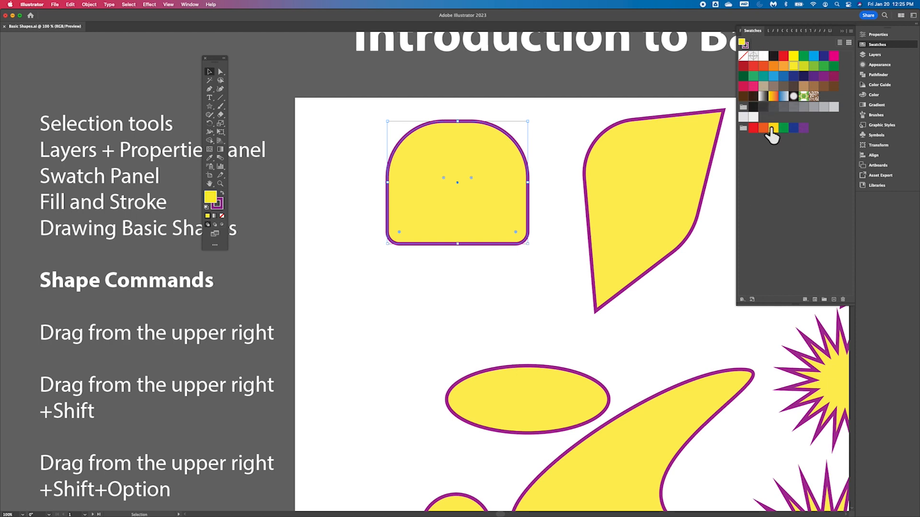
{"action": "left_click", "coordinate": [742, 300]}
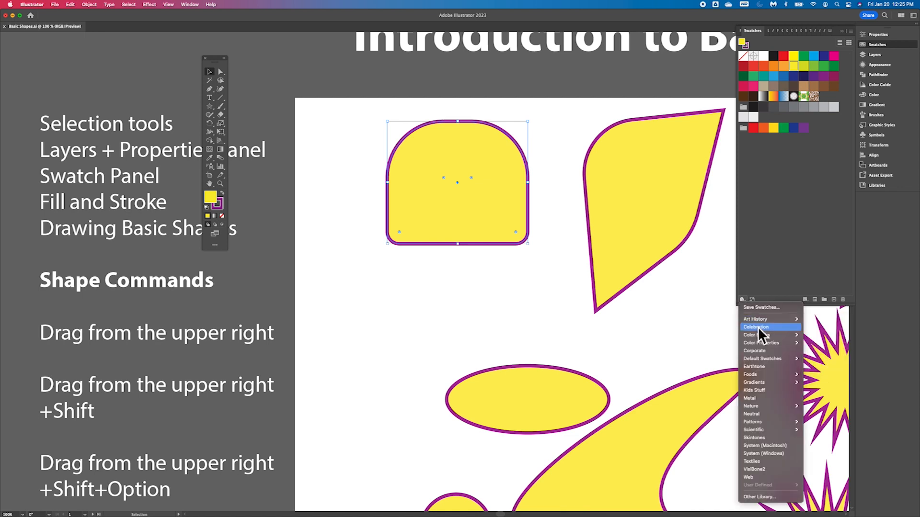
{"action": "mouse_move", "coordinate": [760, 343]}
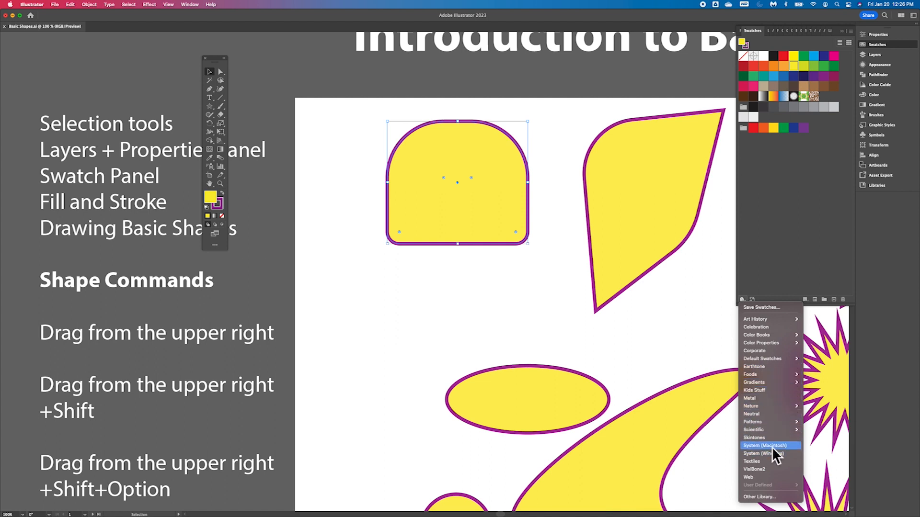
{"action": "mouse_move", "coordinate": [769, 421]}
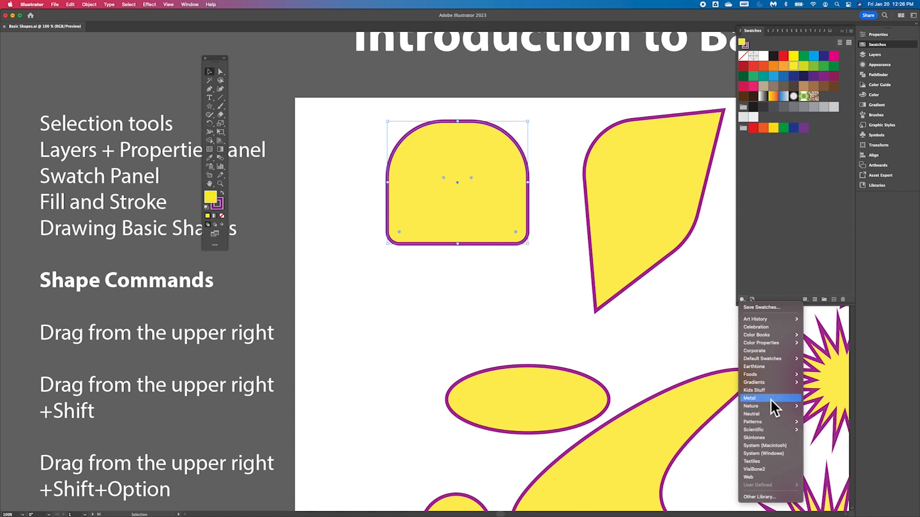
{"action": "mouse_move", "coordinate": [769, 383]}
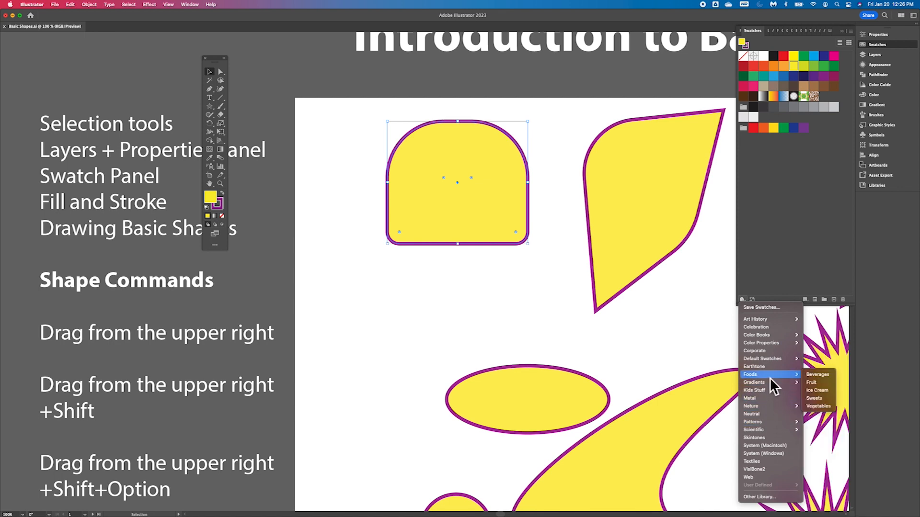
{"action": "left_click", "coordinate": [817, 390]}
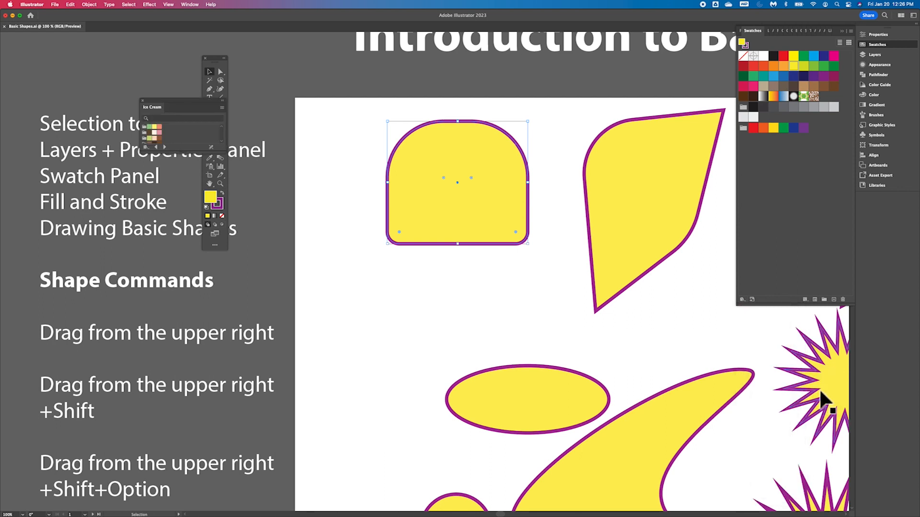
- Add three Ice Cream color groups to the Swatches panel and close the library panel
{"action": "left_click_drag", "start_coordinate": [189, 101], "coordinate": [657, 136]}
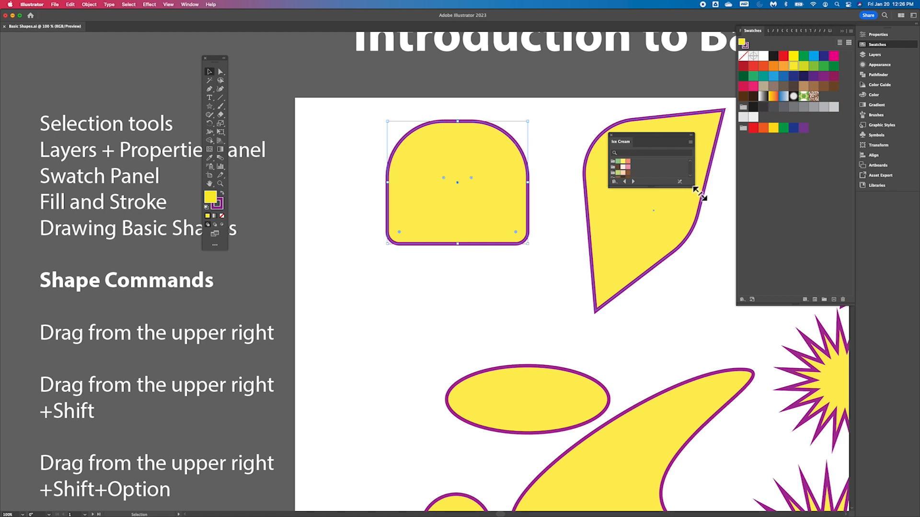
{"action": "left_click_drag", "start_coordinate": [700, 194], "coordinate": [709, 219]}
{"action": "left_click", "coordinate": [617, 197]}
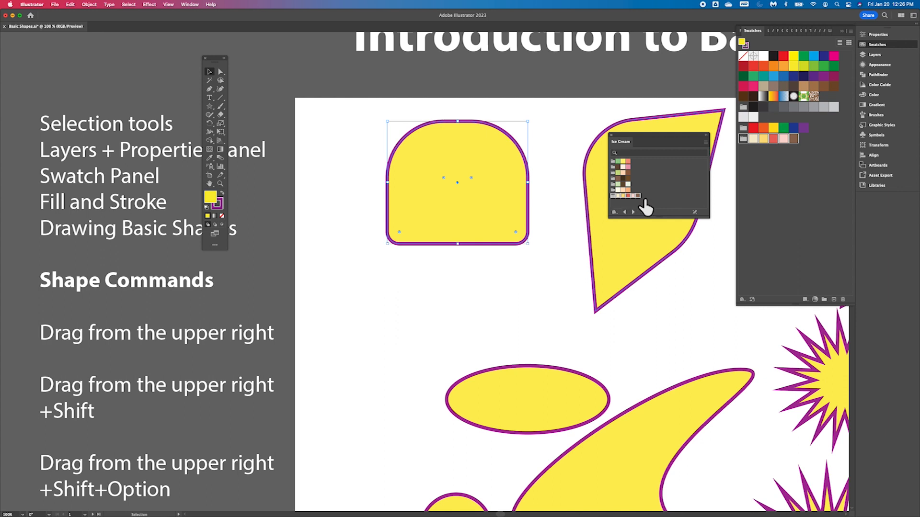
{"action": "left_click", "coordinate": [618, 166]}
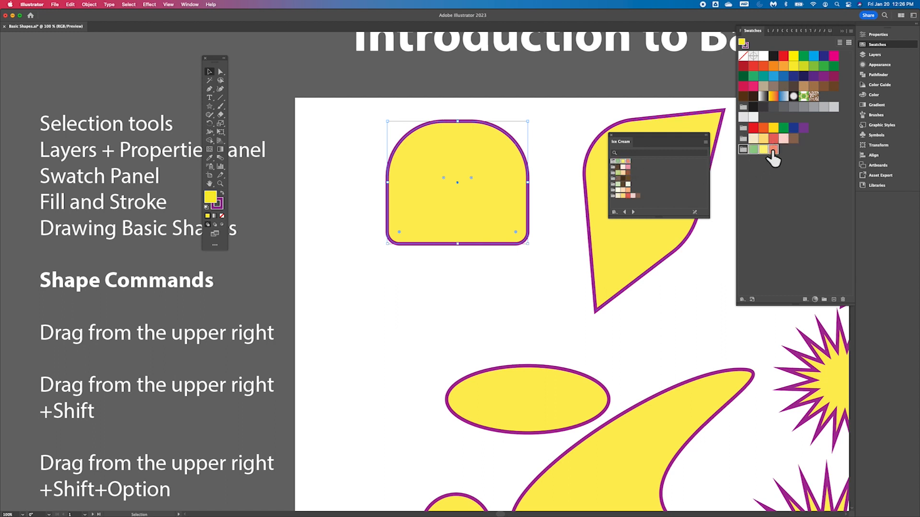
{"action": "left_click", "coordinate": [618, 185]}
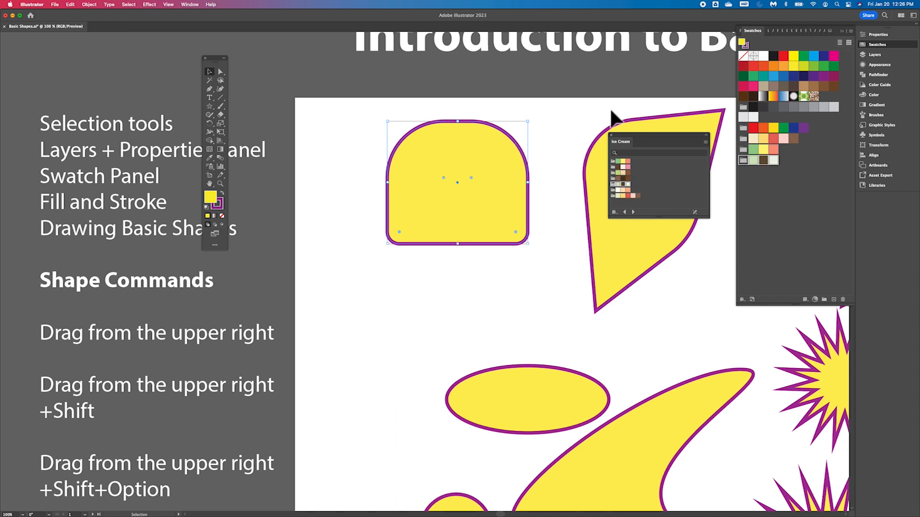
{"action": "left_click", "coordinate": [612, 137]}
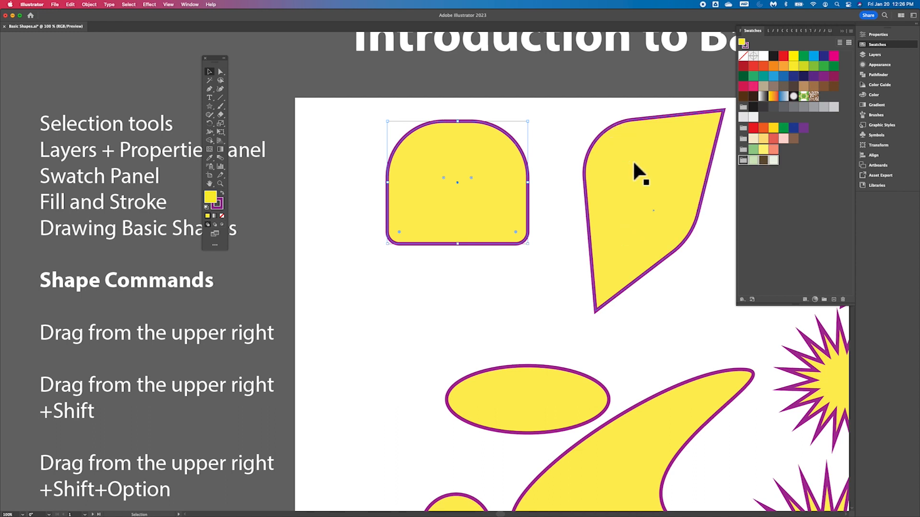
- Open the Kids Stuff swatch library, add two of its color groups to the Swatches panel, and close it
{"action": "left_click", "coordinate": [742, 300]}
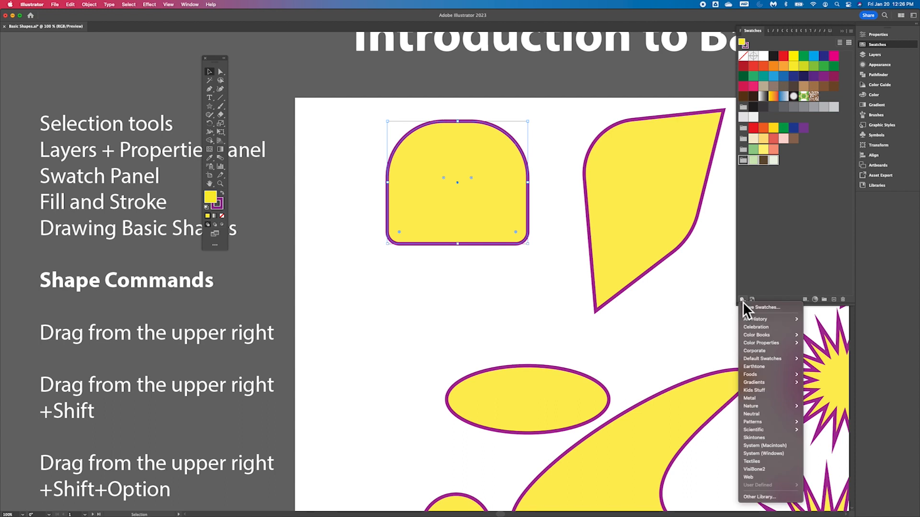
{"action": "left_click", "coordinate": [775, 391]}
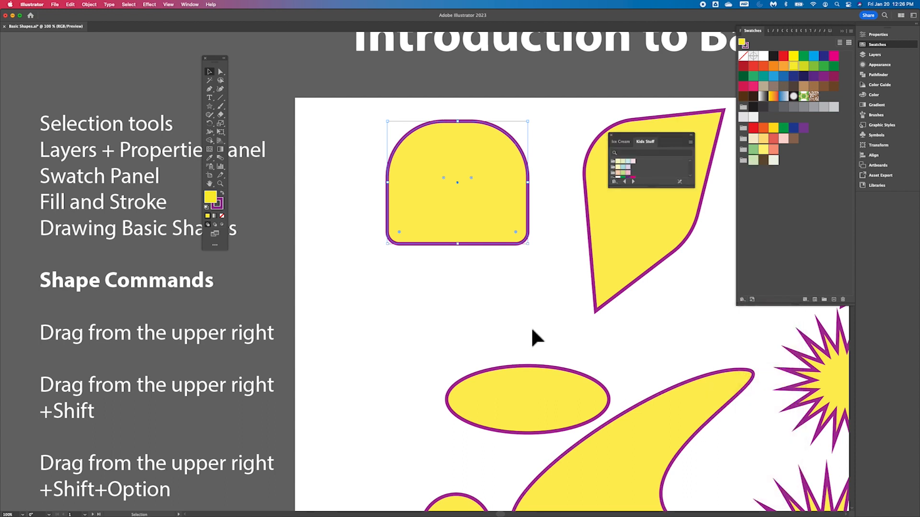
{"action": "left_click_drag", "start_coordinate": [694, 188], "coordinate": [729, 279]}
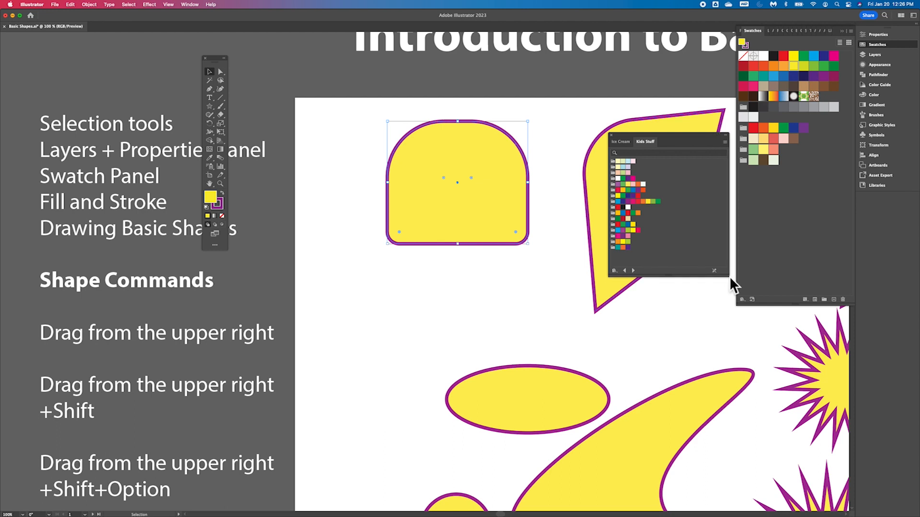
{"action": "left_click", "coordinate": [613, 189]}
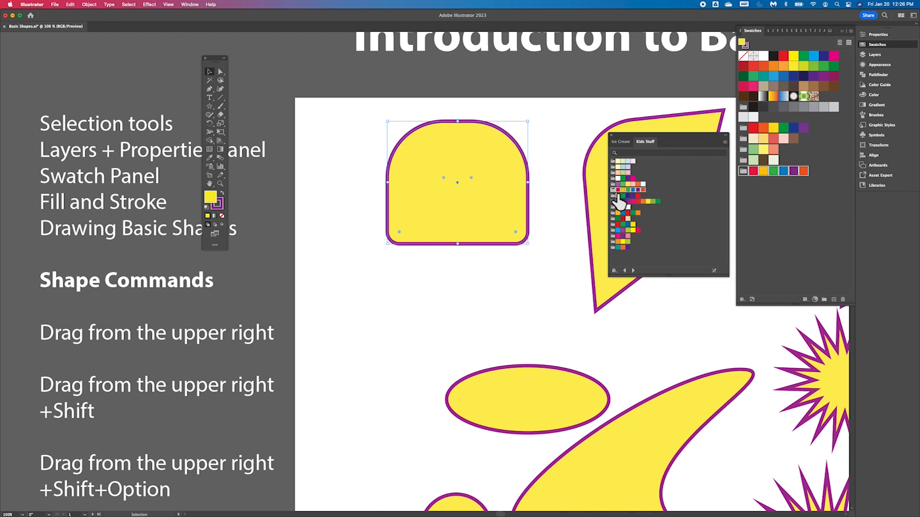
{"action": "left_click", "coordinate": [618, 232]}
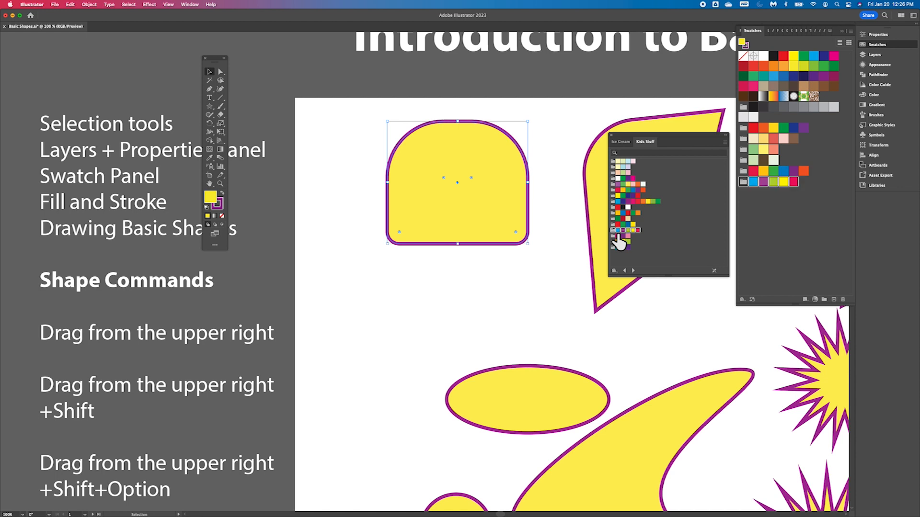
{"action": "left_click", "coordinate": [612, 135]}
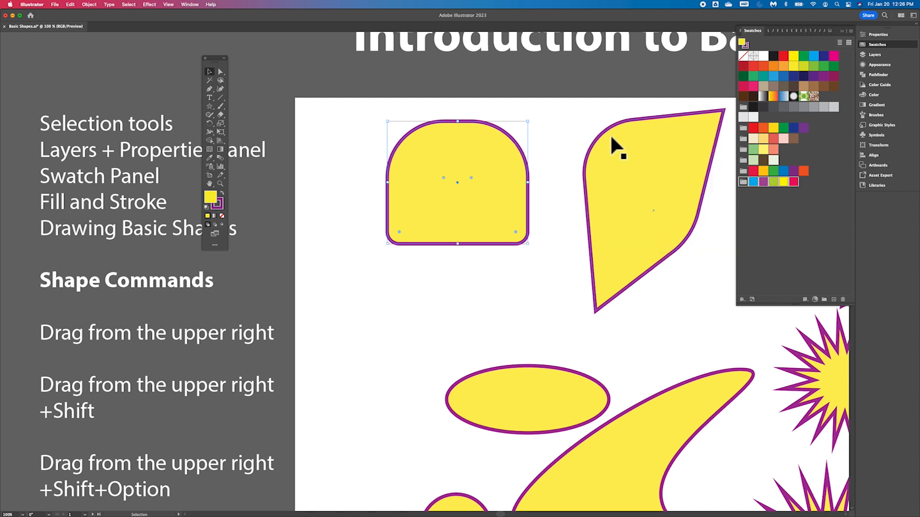
{"action": "left_click", "coordinate": [786, 205]}
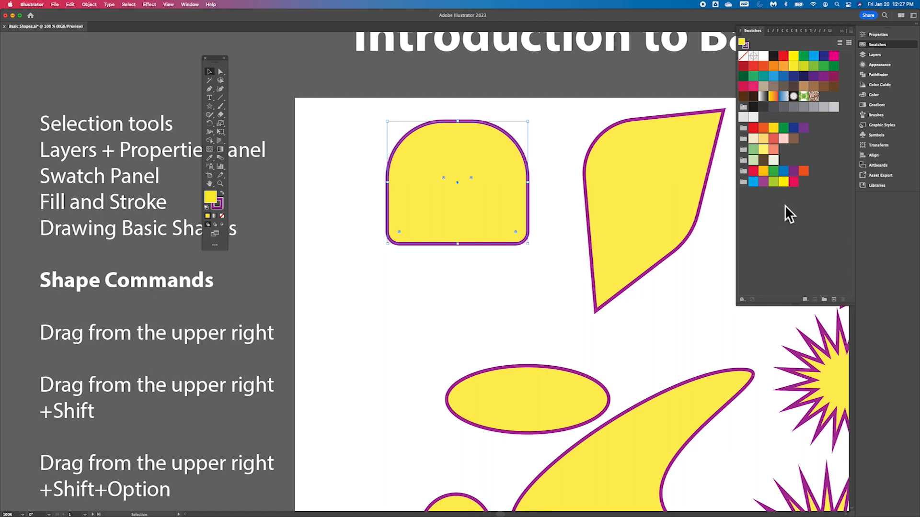
- Move the floating Tools panel further to the left over the canvas
{"action": "scroll", "coordinate": [482, 212], "scroll_direction": "left", "scroll_amount": 3}
{"action": "scroll", "coordinate": [481, 212], "scroll_direction": "up", "scroll_amount": 1}
{"action": "key", "text": "a"}
{"action": "key", "text": "super+equal"}
{"action": "key", "text": "super+equal"}
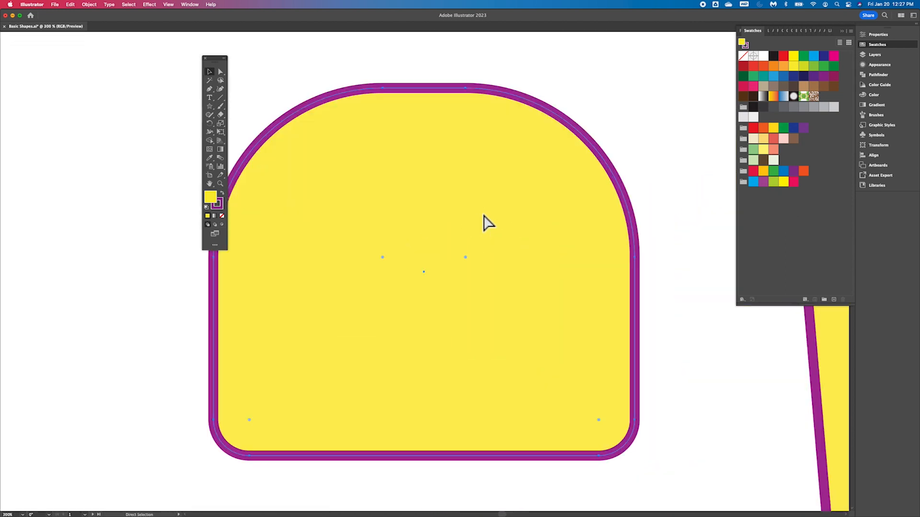
{"action": "key", "text": "v"}
{"action": "key", "text": "super+minus"}
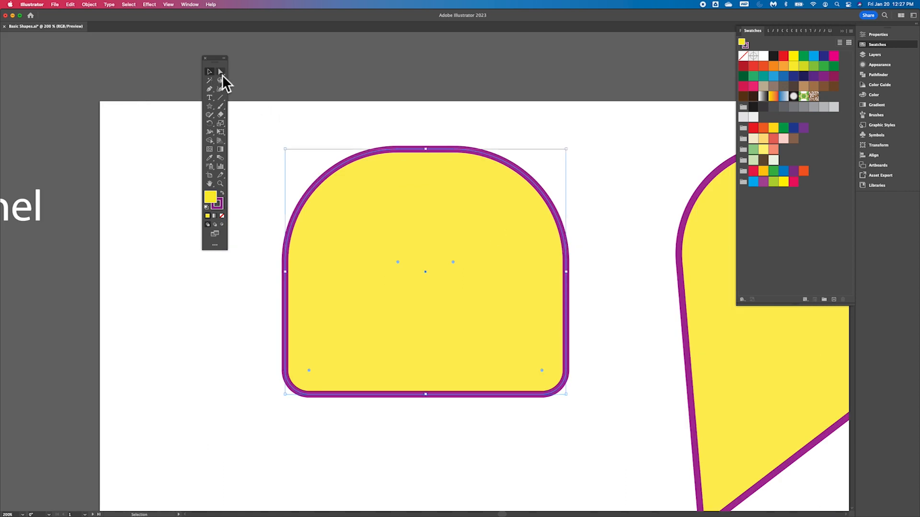
{"action": "left_click_drag", "start_coordinate": [220, 62], "coordinate": [76, 74]}
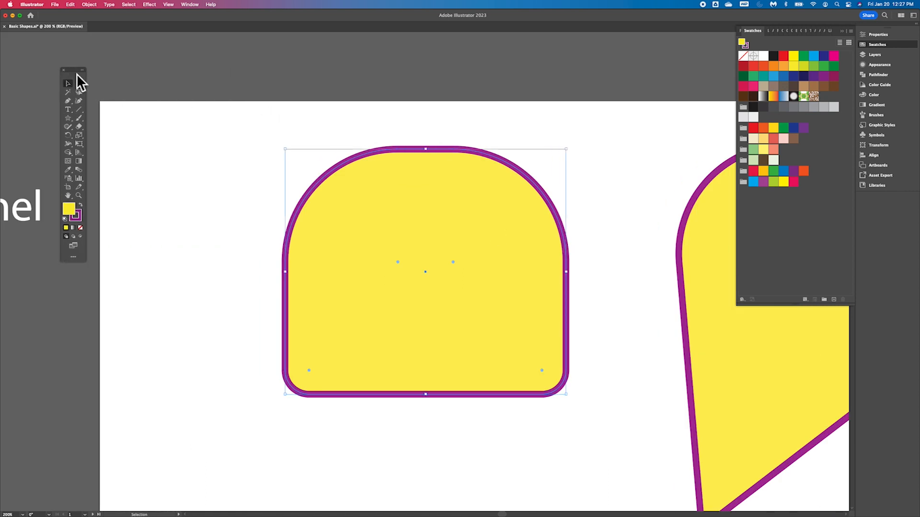
- Detach the Swatches panel into a floating panel beside the tools and open the Properties panel
{"action": "scroll", "coordinate": [374, 215], "scroll_direction": "down", "scroll_amount": 5}
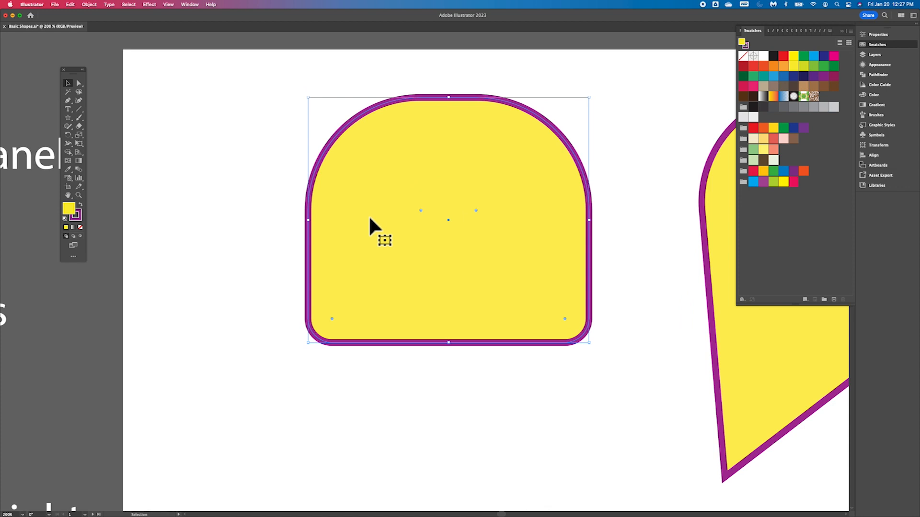
{"action": "key", "text": "super+equal"}
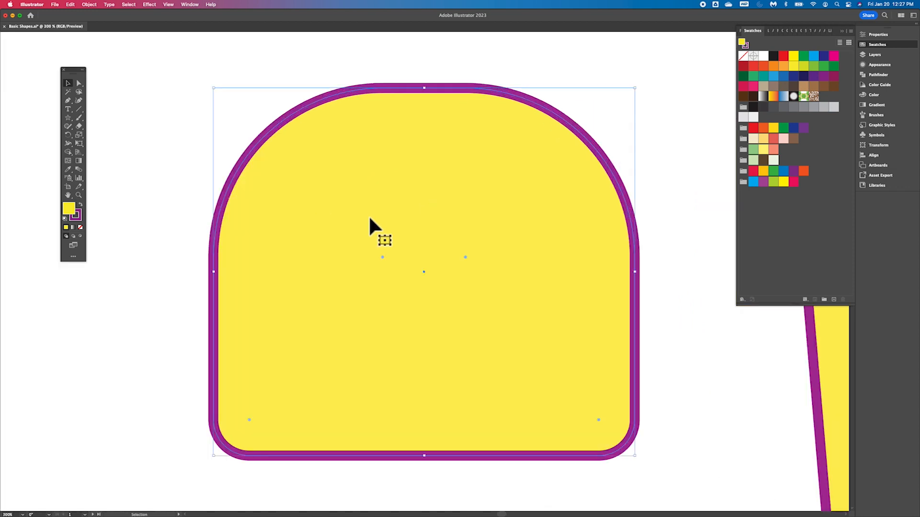
{"action": "scroll", "coordinate": [370, 219], "scroll_direction": "left", "scroll_amount": 3}
{"action": "scroll", "coordinate": [370, 219], "scroll_direction": "down", "scroll_amount": 1}
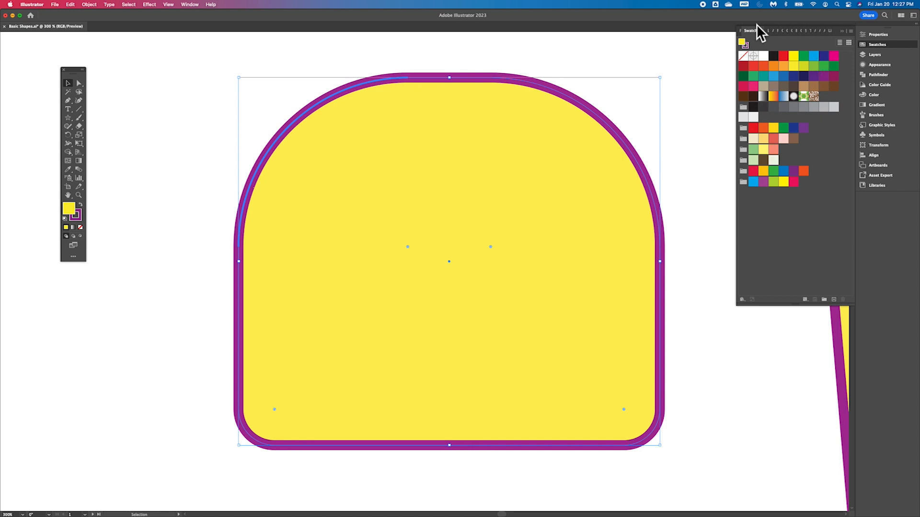
{"action": "left_click_drag", "start_coordinate": [754, 32], "coordinate": [119, 51]}
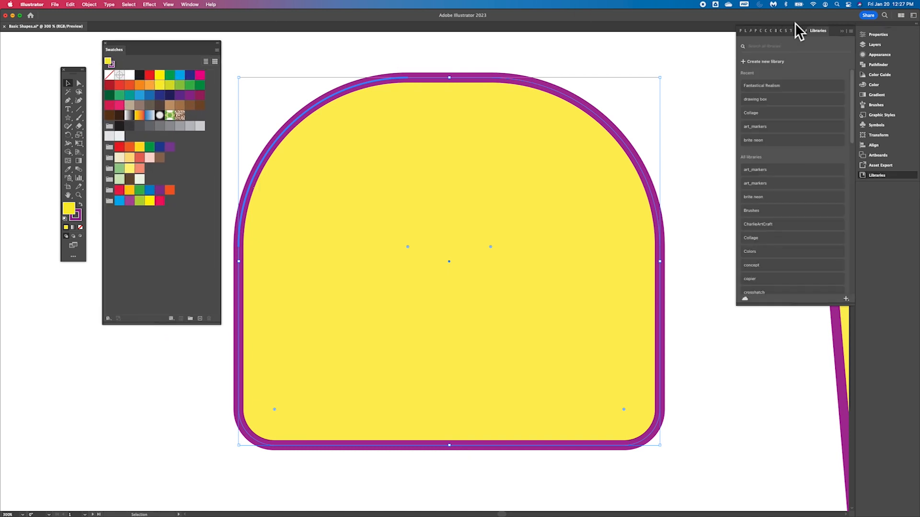
{"action": "left_click", "coordinate": [878, 39]}
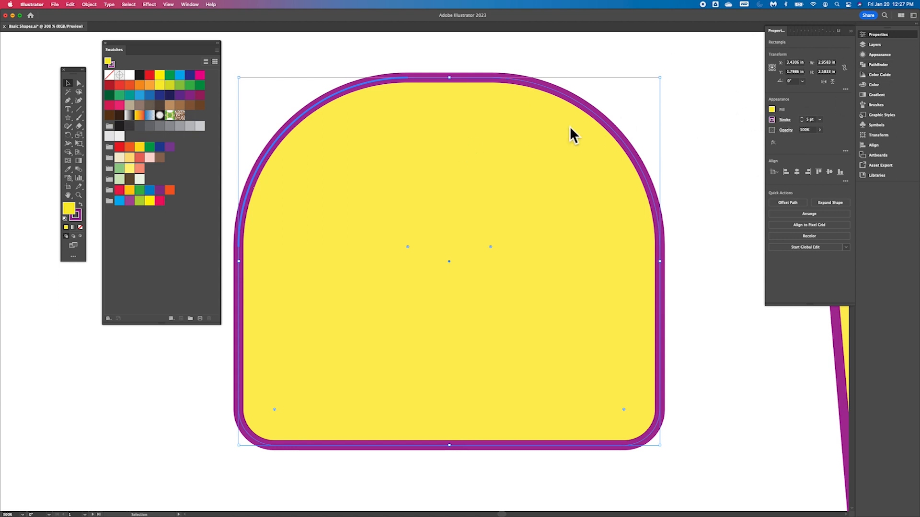
- Set the selected arch shape's fill to a salmon swatch from the added color groups
{"action": "left_click", "coordinate": [774, 111]}
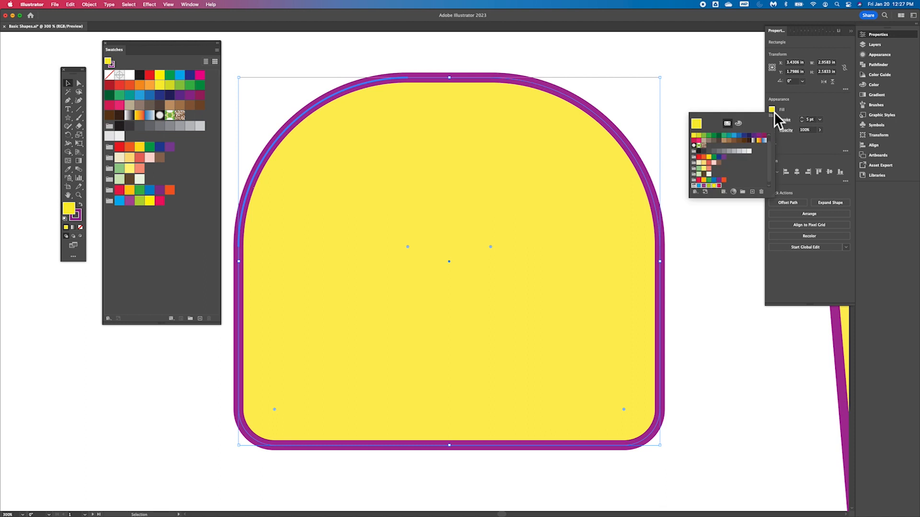
{"action": "scroll", "coordinate": [729, 162], "scroll_direction": "down", "scroll_amount": 1}
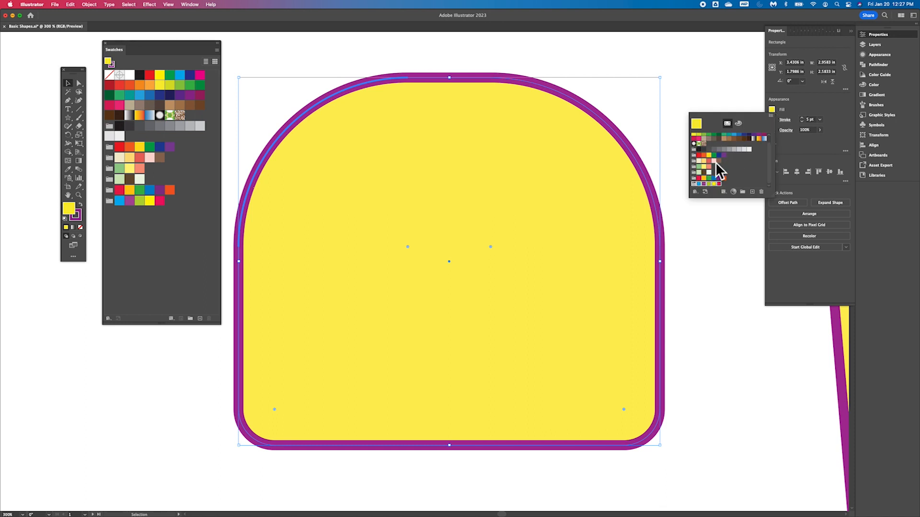
{"action": "left_click", "coordinate": [712, 172]}
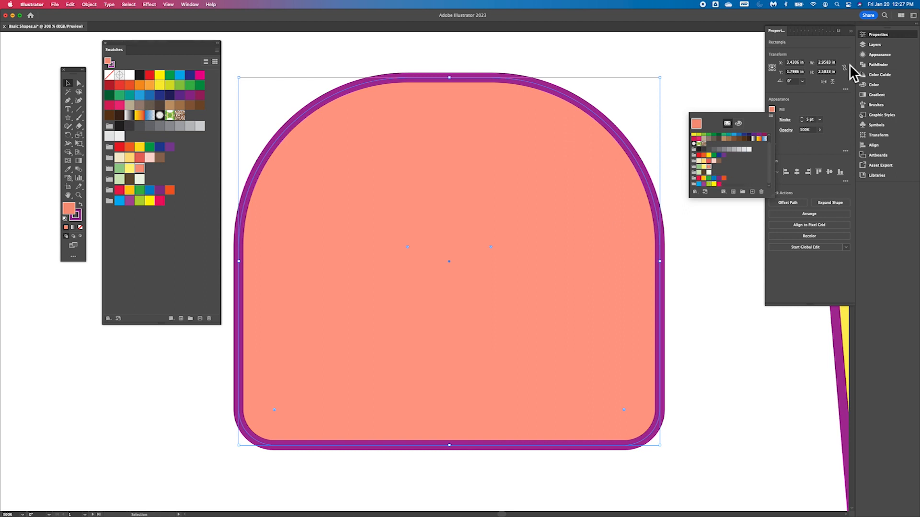
- Try several stroke swatches from the added color groups and set the shape's stroke to hot pink
{"action": "left_click", "coordinate": [772, 120]}
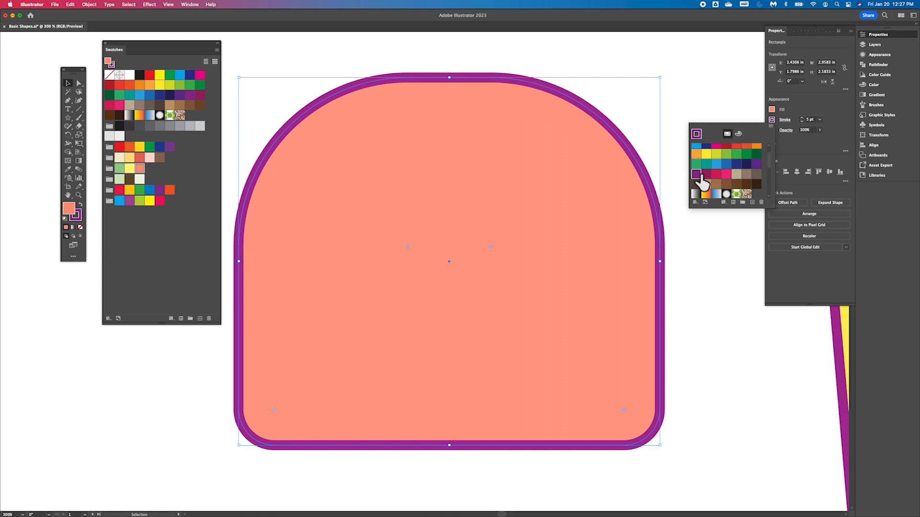
{"action": "scroll", "coordinate": [728, 162], "scroll_direction": "down", "scroll_amount": 3}
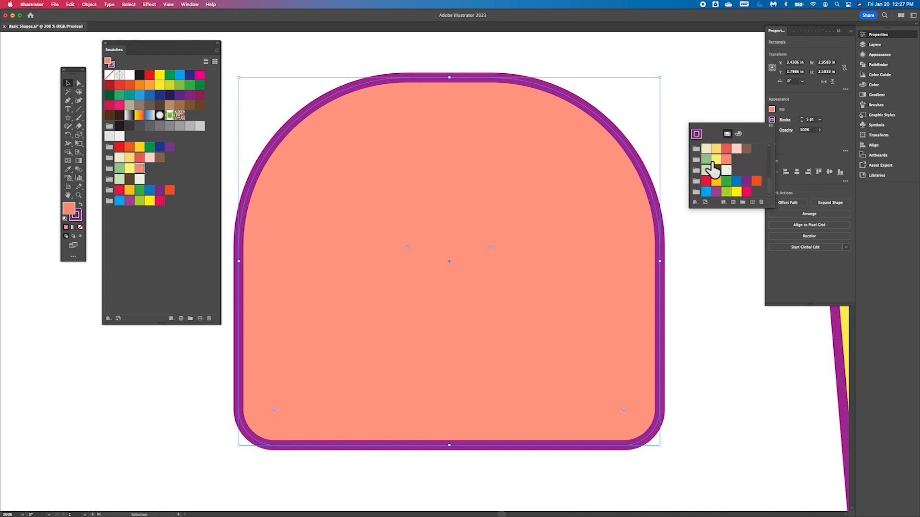
{"action": "left_click", "coordinate": [710, 162]}
{"action": "left_click", "coordinate": [717, 170]}
{"action": "left_click", "coordinate": [708, 183]}
{"action": "left_click", "coordinate": [749, 193]}
{"action": "left_click", "coordinate": [806, 100]}
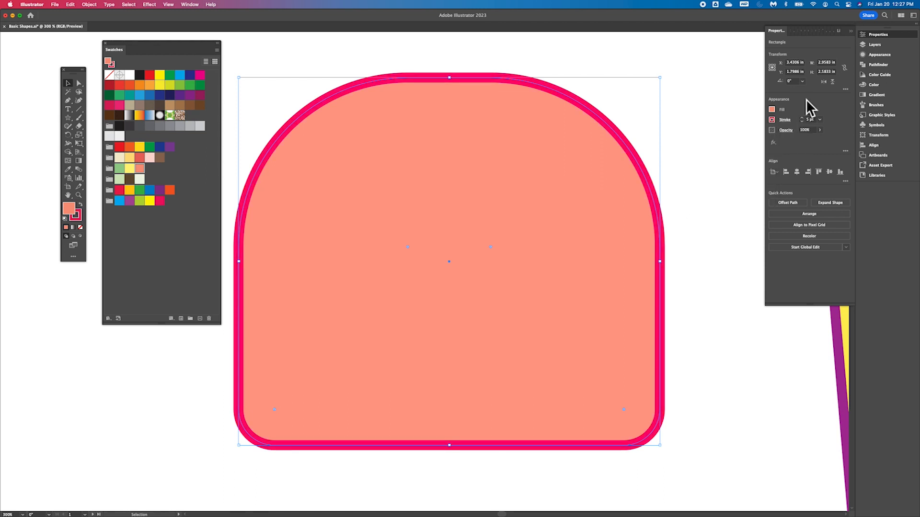
- Open the stroke options and try the inside, outside and center stroke alignments, ending on center
{"action": "scroll", "coordinate": [577, 217], "scroll_direction": "left", "scroll_amount": 3}
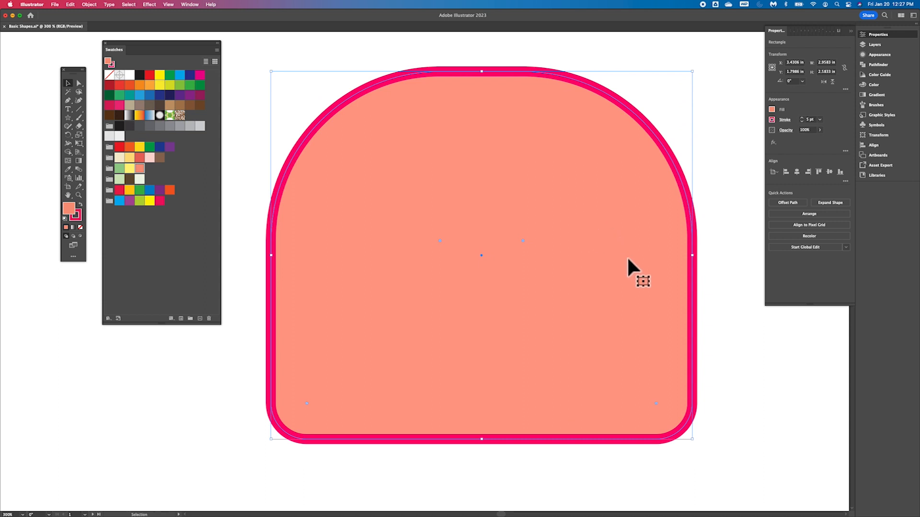
{"action": "left_click", "coordinate": [788, 122]}
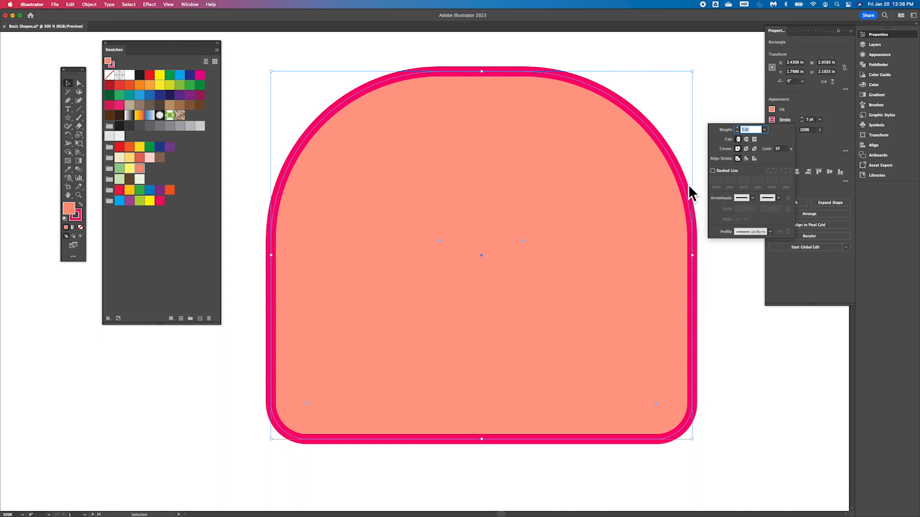
{"action": "left_click", "coordinate": [747, 159]}
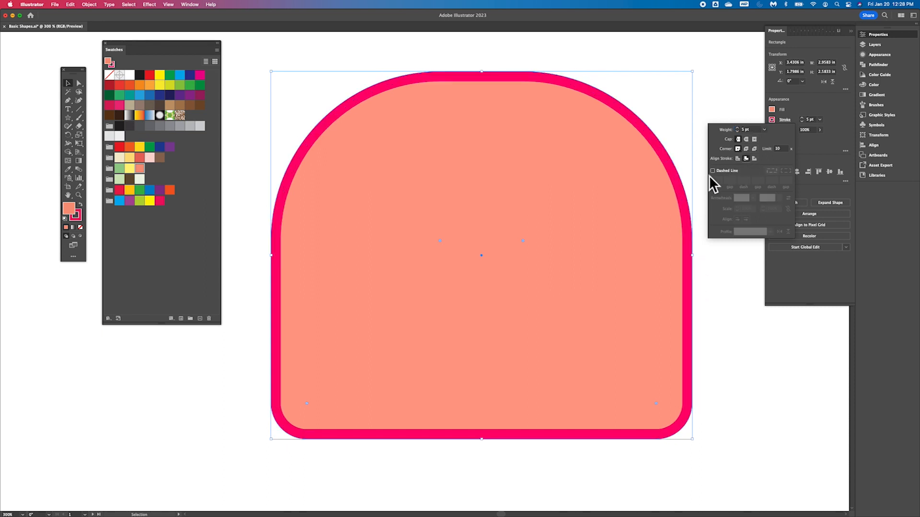
{"action": "left_click", "coordinate": [755, 159]}
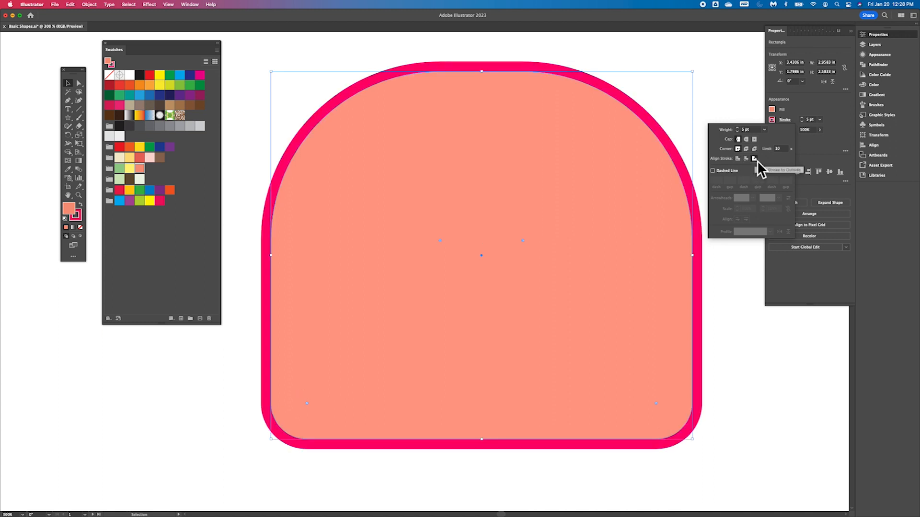
{"action": "left_click", "coordinate": [747, 160]}
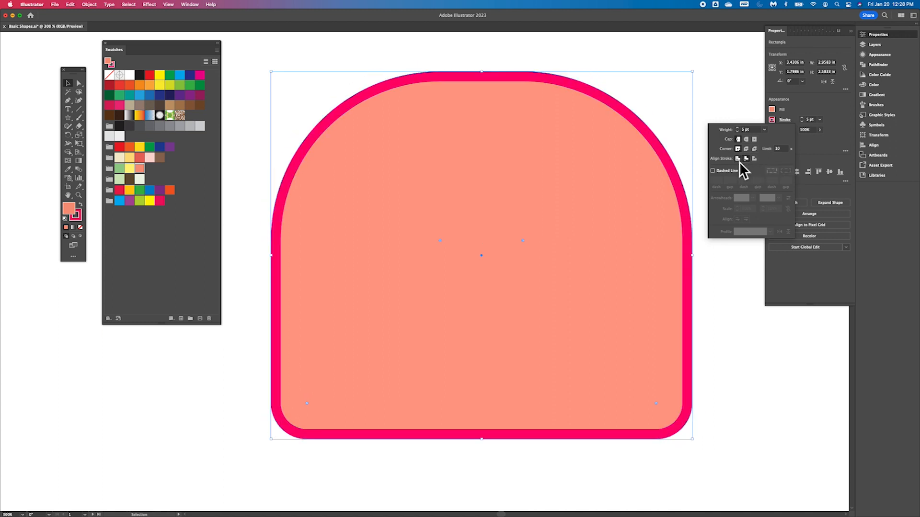
{"action": "left_click", "coordinate": [739, 161]}
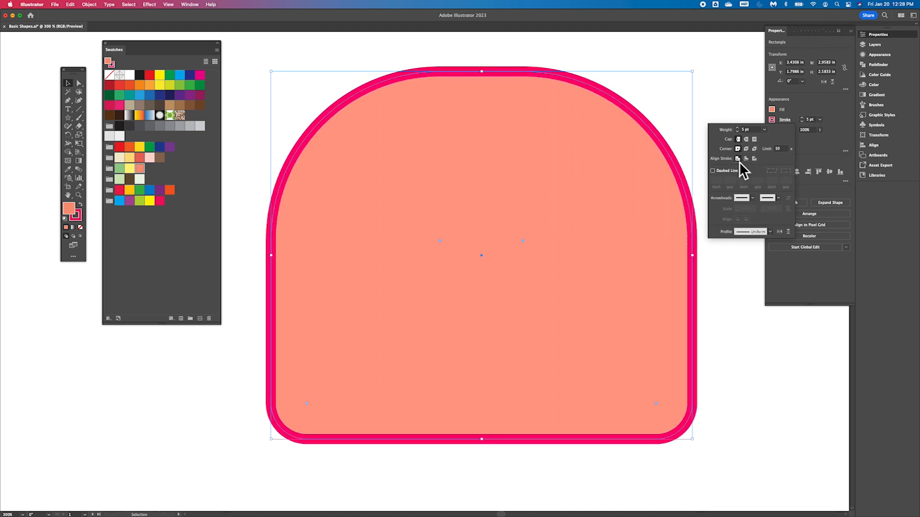
- Turn on a dashed stroke with 12 pt dashes and 8 pt gaps
{"action": "left_click", "coordinate": [712, 171]}
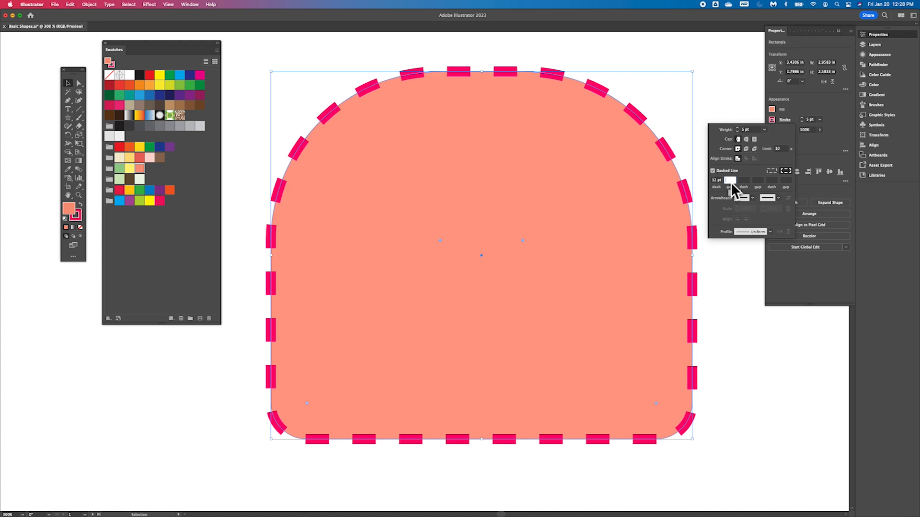
{"action": "type", "text": "6"}
{"action": "left_click", "coordinate": [744, 182]}
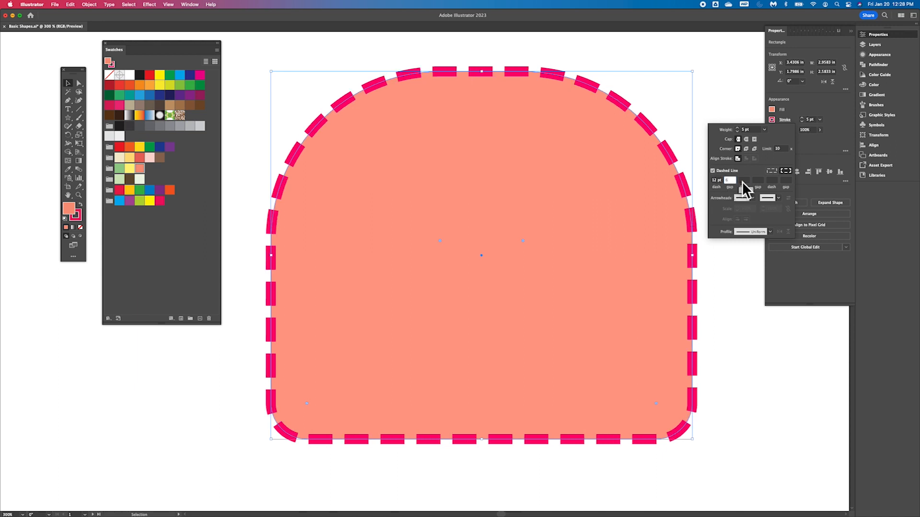
{"action": "type", "text": "12"}
{"action": "left_click", "coordinate": [758, 182]}
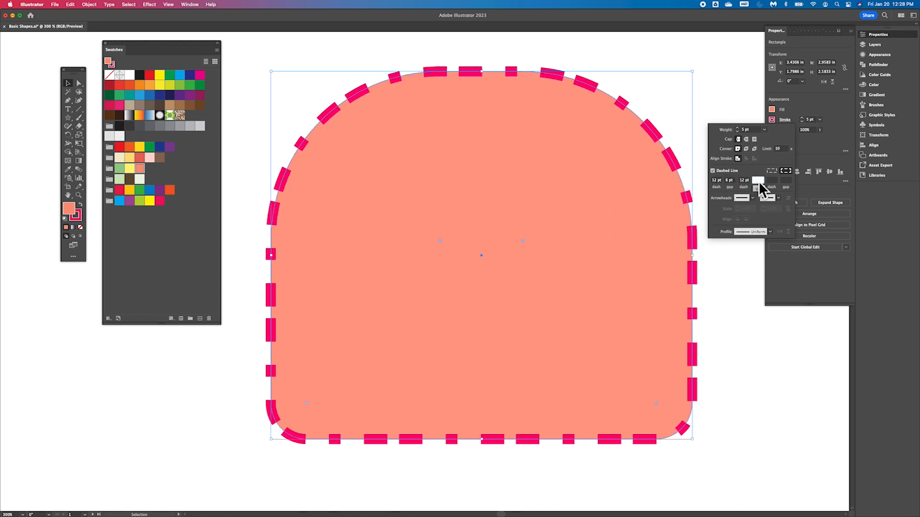
{"action": "type", "text": "8"}
{"action": "left_click", "coordinate": [772, 182]}
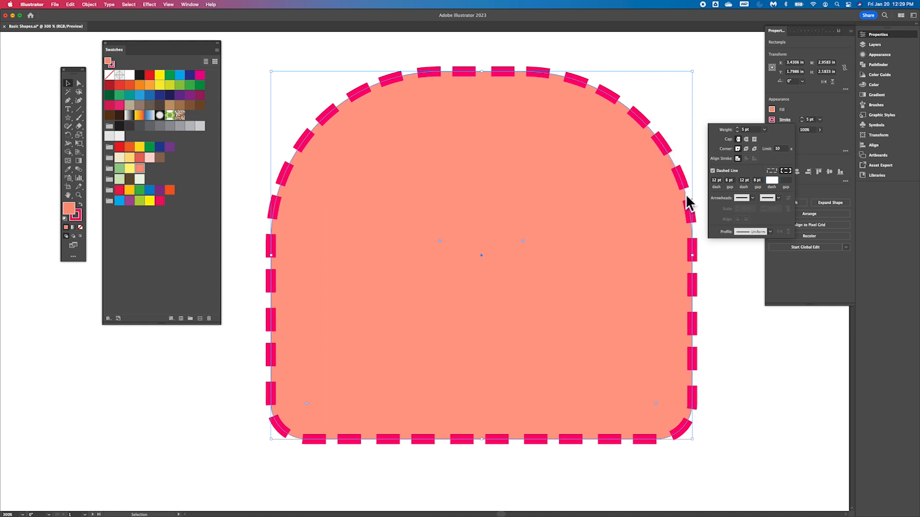
- Try the round, projecting and butt caps on the dashed stroke, ending with round caps
{"action": "left_click", "coordinate": [747, 140]}
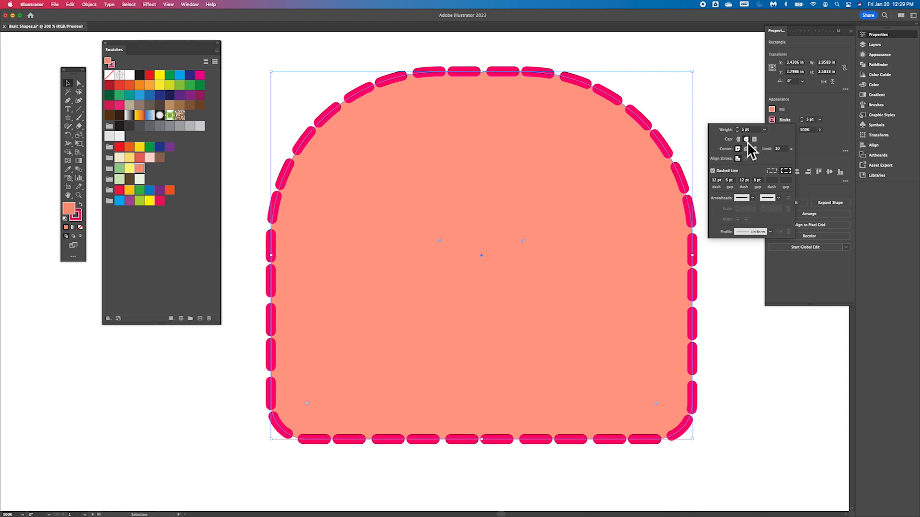
{"action": "left_click", "coordinate": [755, 139]}
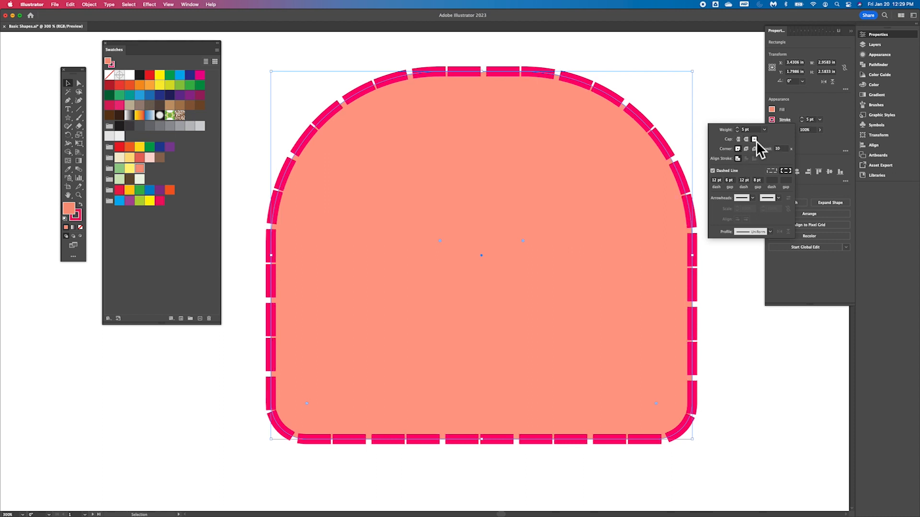
{"action": "left_click", "coordinate": [738, 139]}
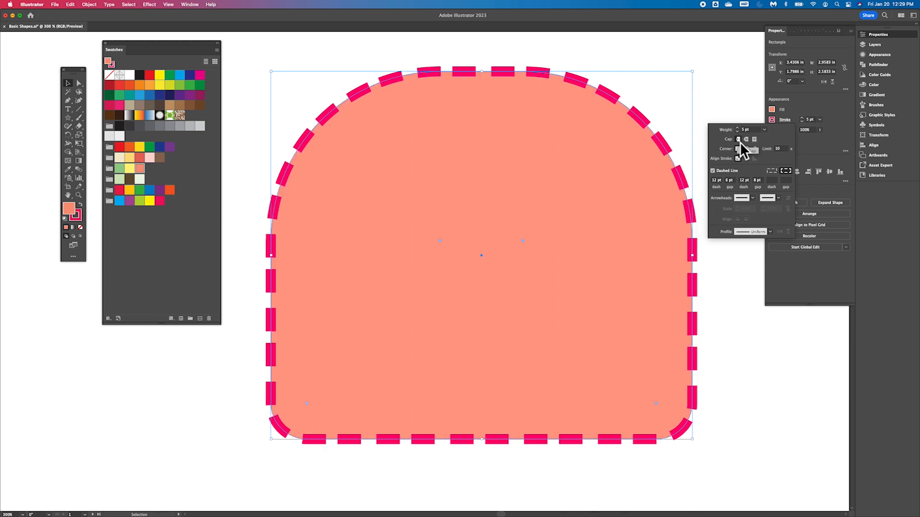
{"action": "left_click", "coordinate": [755, 141]}
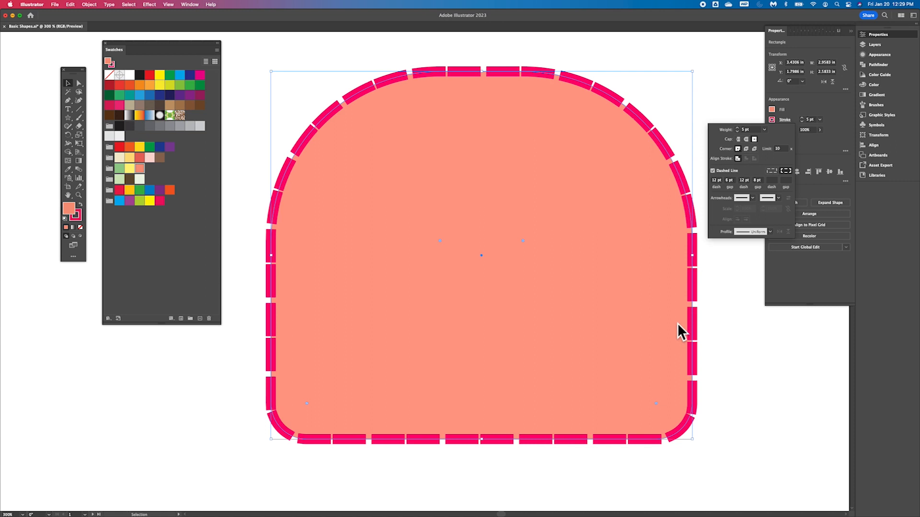
{"action": "left_click", "coordinate": [747, 139]}
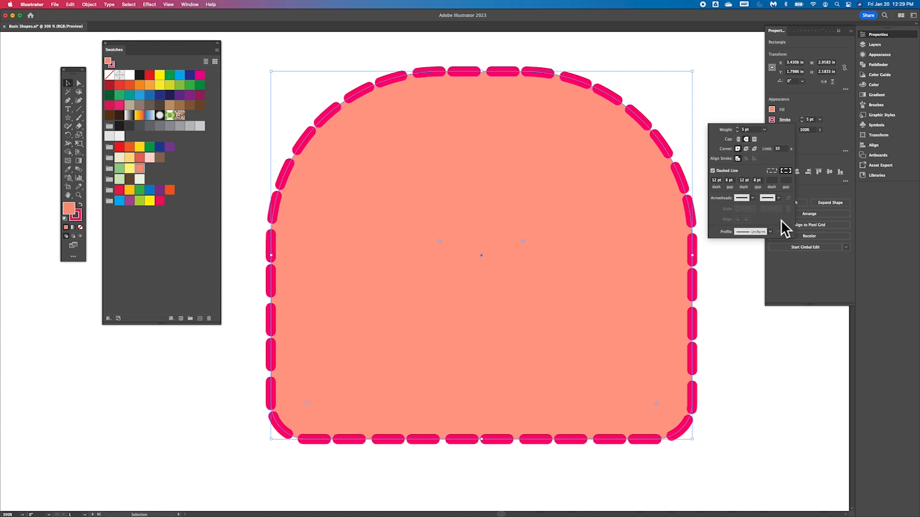
- Look through the arrowhead options for the stroke without choosing one
{"action": "left_click", "coordinate": [753, 199]}
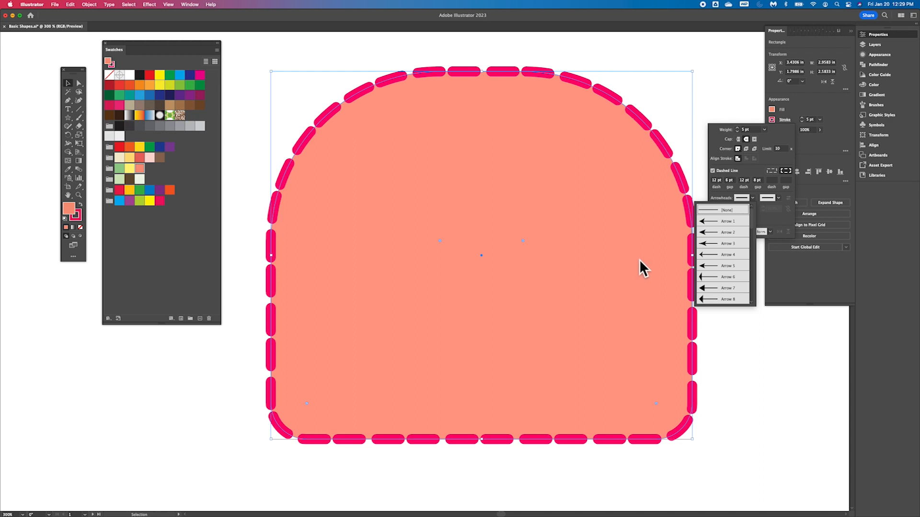
{"action": "left_click", "coordinate": [783, 162]}
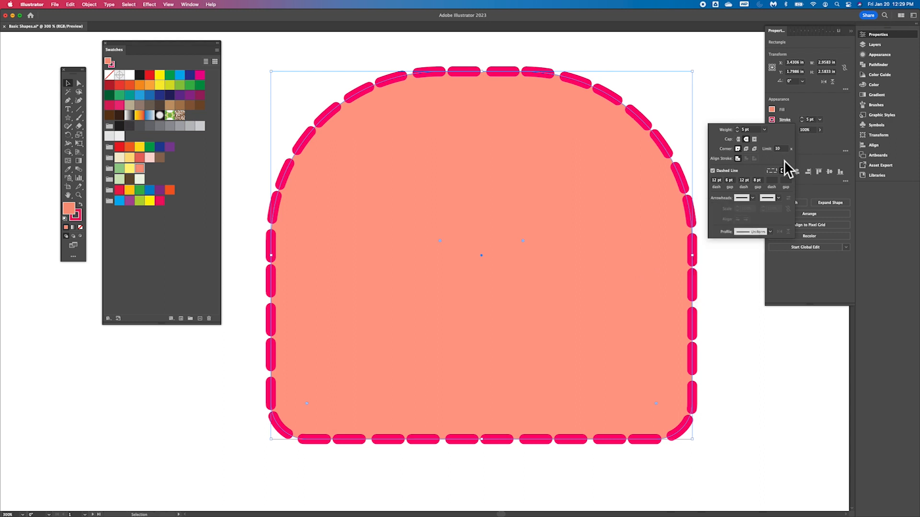
- Try several width profiles on the dashed stroke, ending with a tapered profile
{"action": "left_click", "coordinate": [770, 233]}
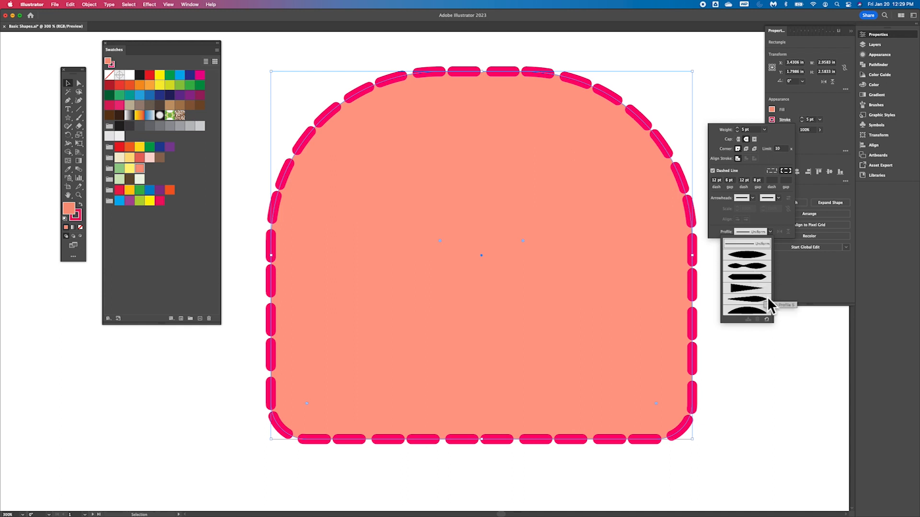
{"action": "left_click", "coordinate": [761, 299]}
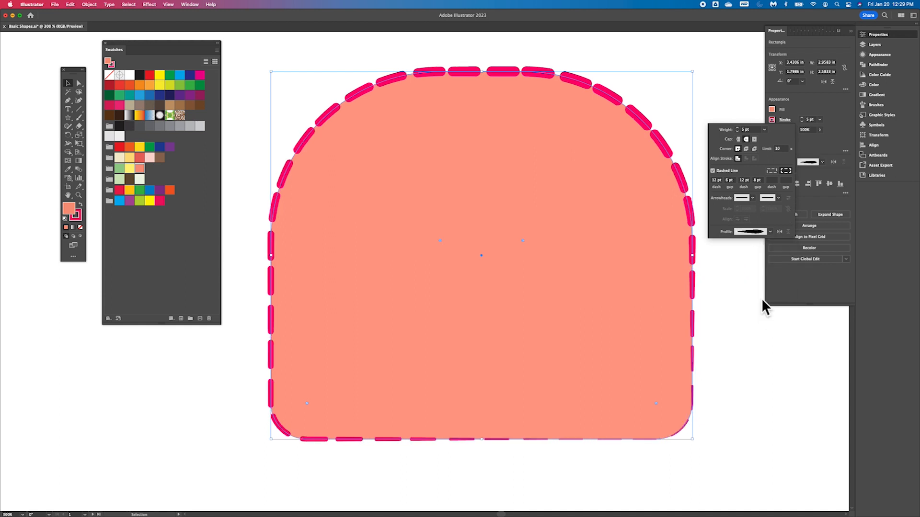
{"action": "left_click", "coordinate": [769, 233]}
{"action": "left_click", "coordinate": [749, 259]}
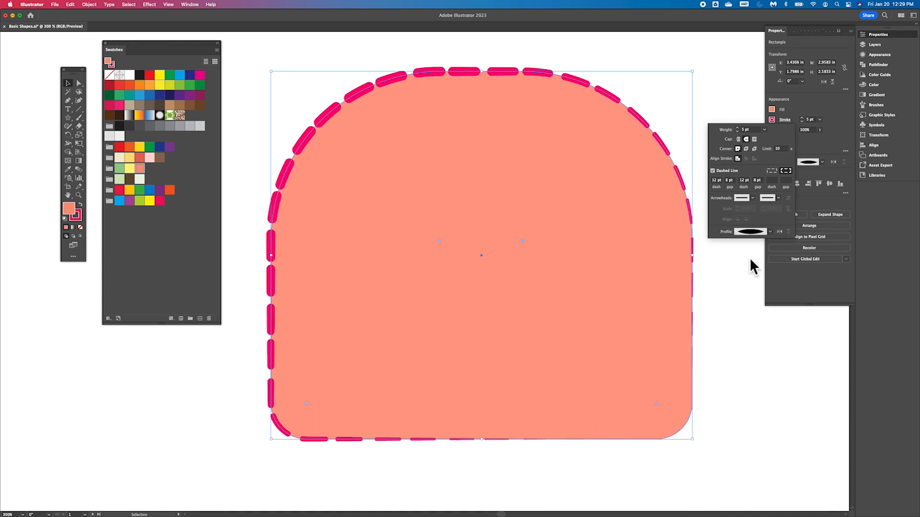
{"action": "left_click", "coordinate": [770, 232]}
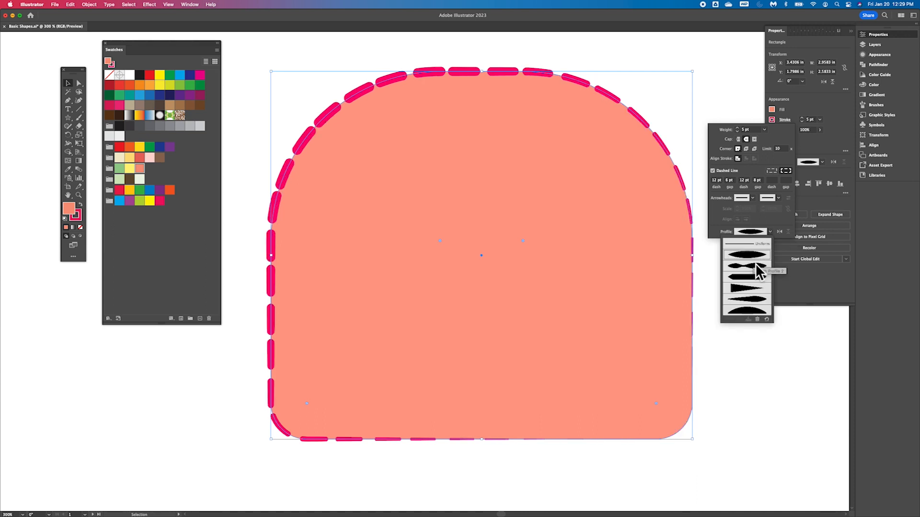
{"action": "left_click", "coordinate": [746, 288]}
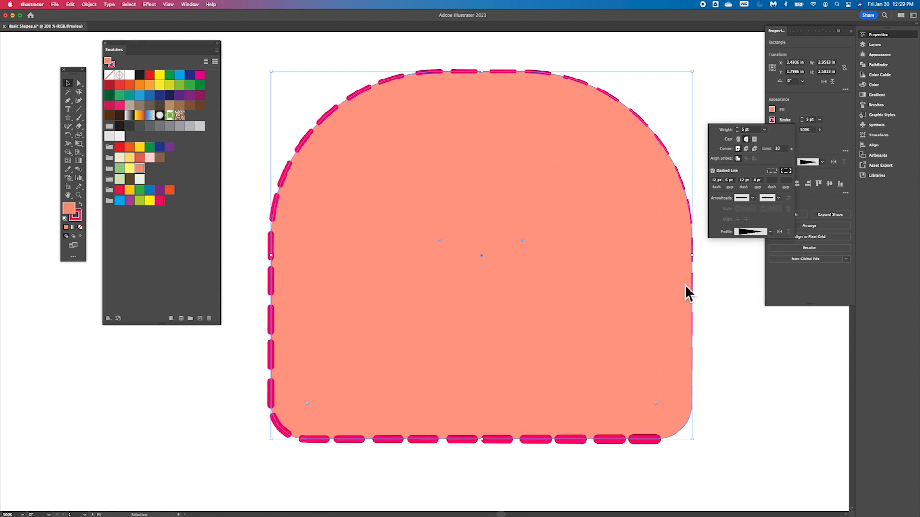
- Flip the width profile's direction several times and close the stroke options
{"action": "left_click", "coordinate": [779, 232]}
{"action": "left_click", "coordinate": [779, 231]}
{"action": "left_click", "coordinate": [779, 232]}
{"action": "left_click", "coordinate": [779, 231]}
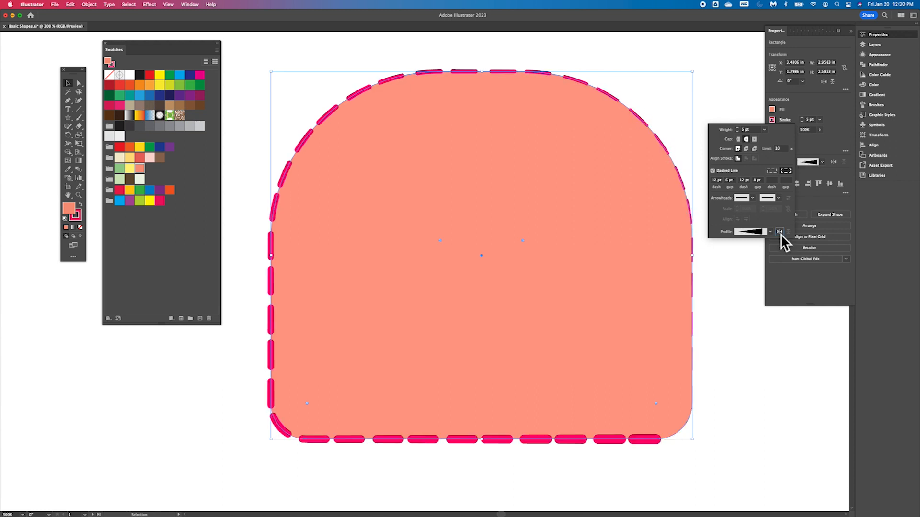
{"action": "left_click", "coordinate": [779, 232]}
{"action": "left_click", "coordinate": [779, 232]}
{"action": "left_click", "coordinate": [780, 232]}
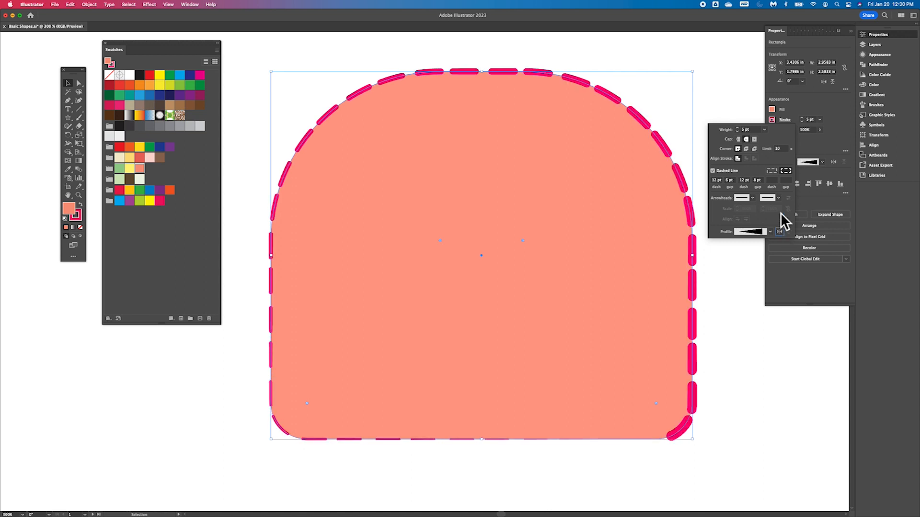
{"action": "left_click", "coordinate": [827, 102]}
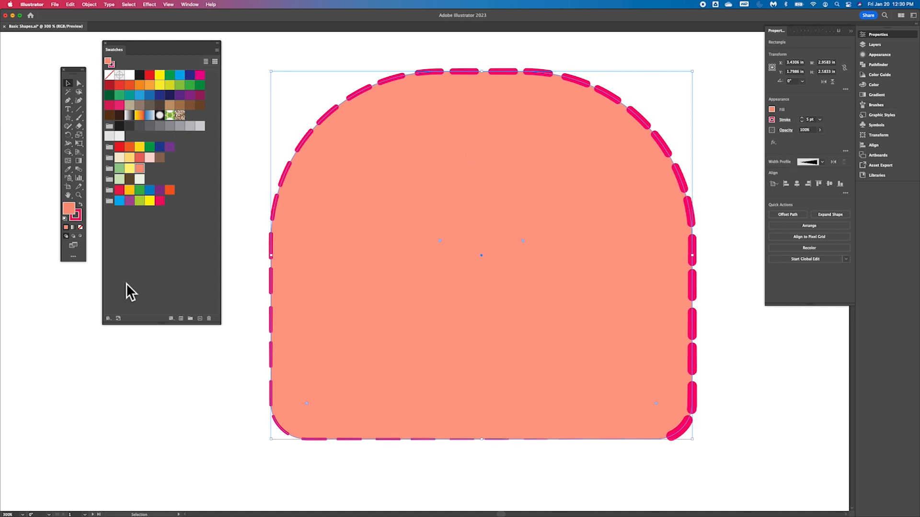
- Open the Basic Graphics_Lines pattern library and enlarge its panel
{"action": "left_click", "coordinate": [109, 319]}
{"action": "mouse_move", "coordinate": [134, 435]}
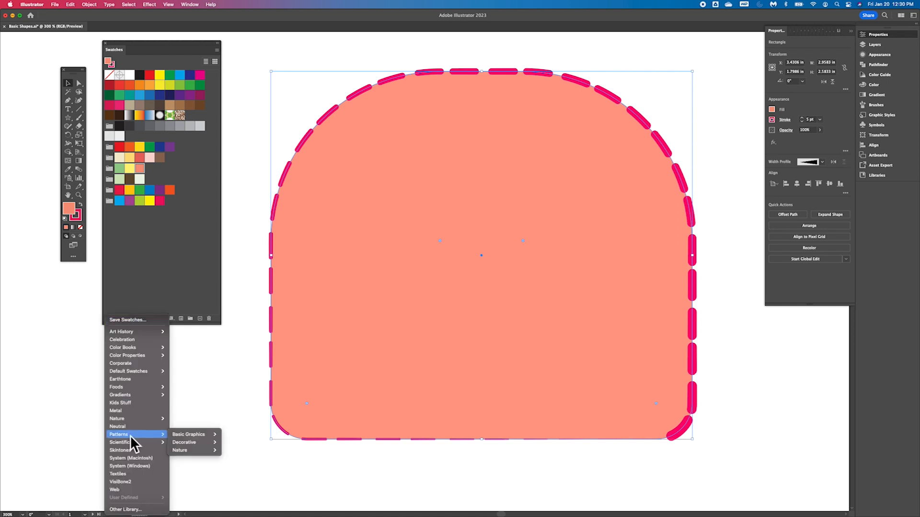
{"action": "mouse_move", "coordinate": [175, 435]}
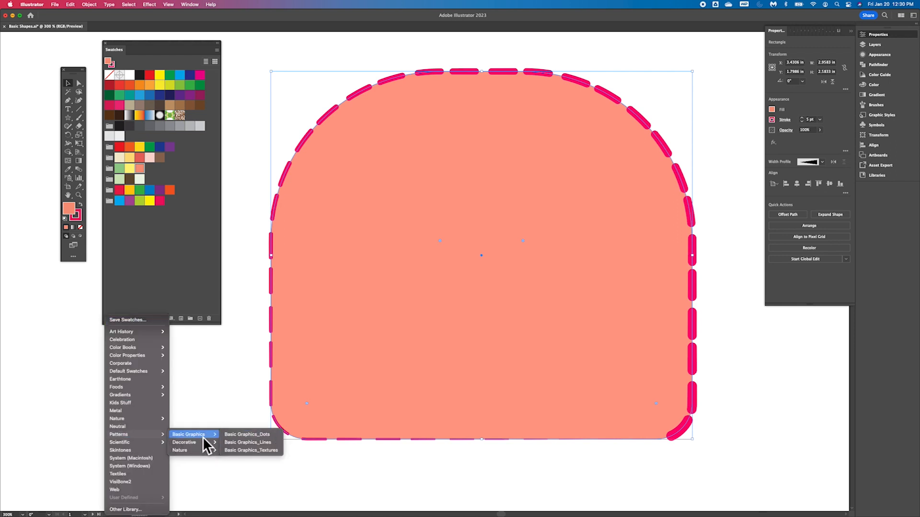
{"action": "left_click", "coordinate": [253, 444]}
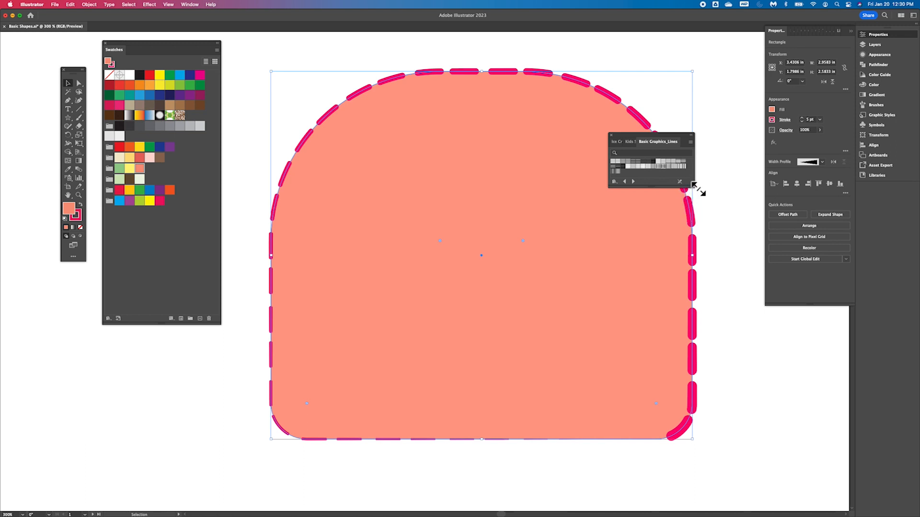
{"action": "left_click_drag", "start_coordinate": [697, 188], "coordinate": [695, 210]}
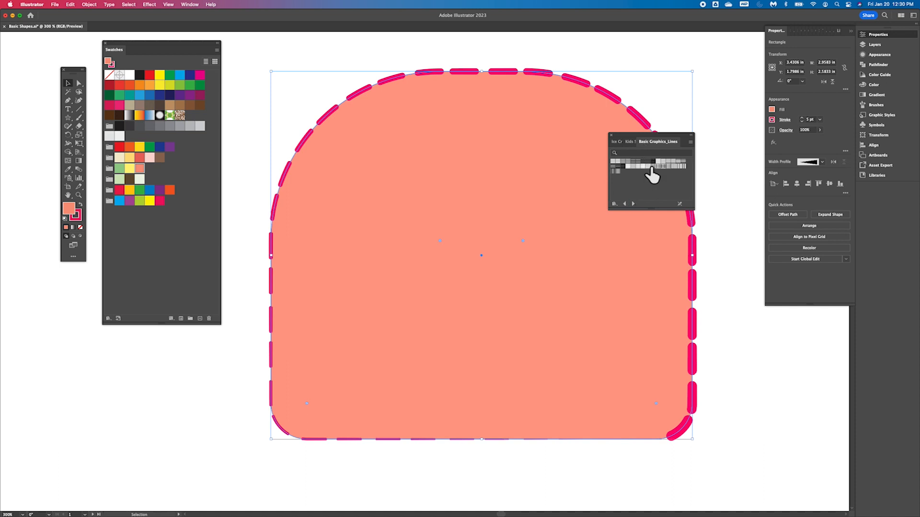
- Try several line patterns as the shape's fill, ending with the horizontal lines pattern
{"action": "left_click", "coordinate": [617, 145]}
{"action": "left_click", "coordinate": [642, 143]}
{"action": "left_click", "coordinate": [669, 141]}
{"action": "left_click", "coordinate": [644, 169]}
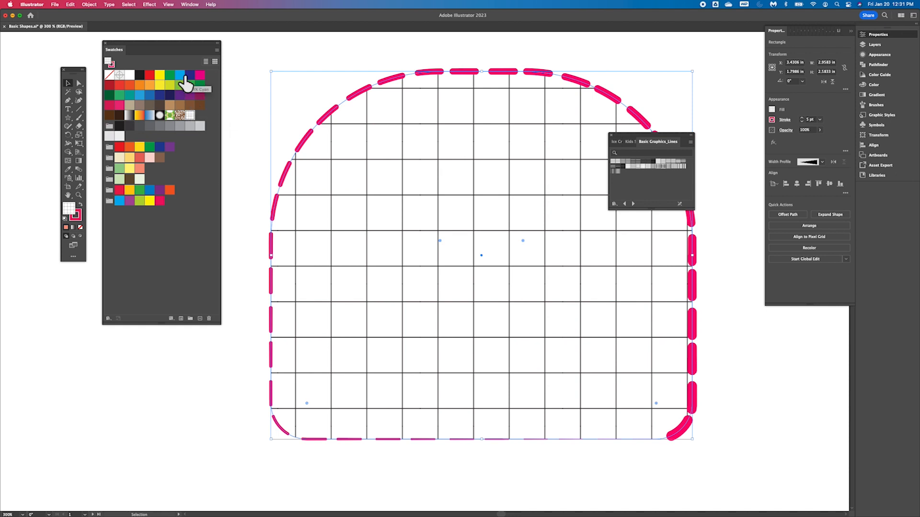
{"action": "left_click_drag", "start_coordinate": [191, 117], "coordinate": [143, 175]}
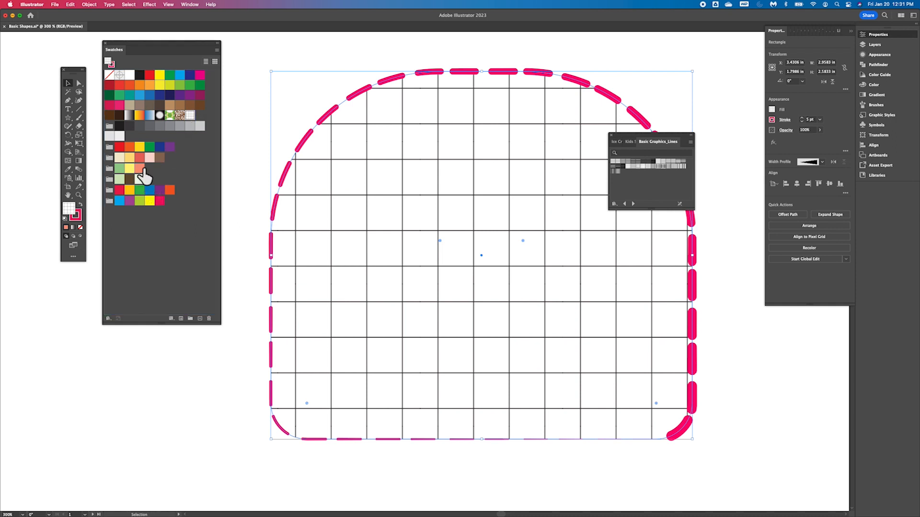
{"action": "mouse_move", "coordinate": [191, 117]}
{"action": "left_mouse_down"}
{"action": "mouse_move", "coordinate": [141, 165]}
{"action": "mouse_move", "coordinate": [141, 194]}
{"action": "mouse_move", "coordinate": [199, 123]}
{"action": "left_mouse_up"}
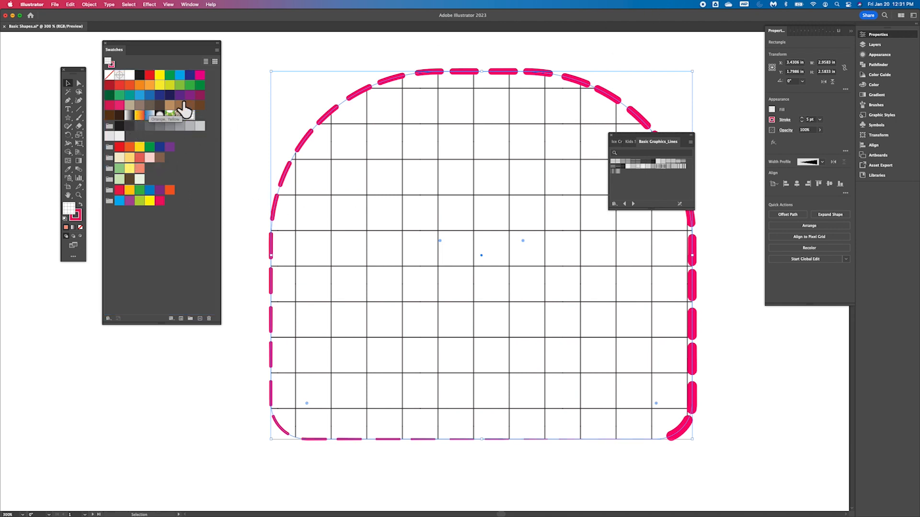
{"action": "left_click", "coordinate": [680, 167]}
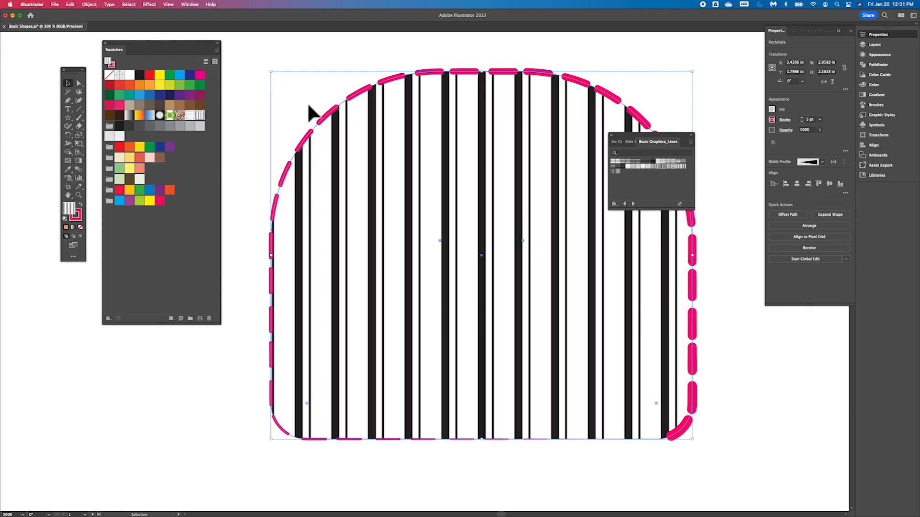
{"action": "left_click", "coordinate": [618, 161]}
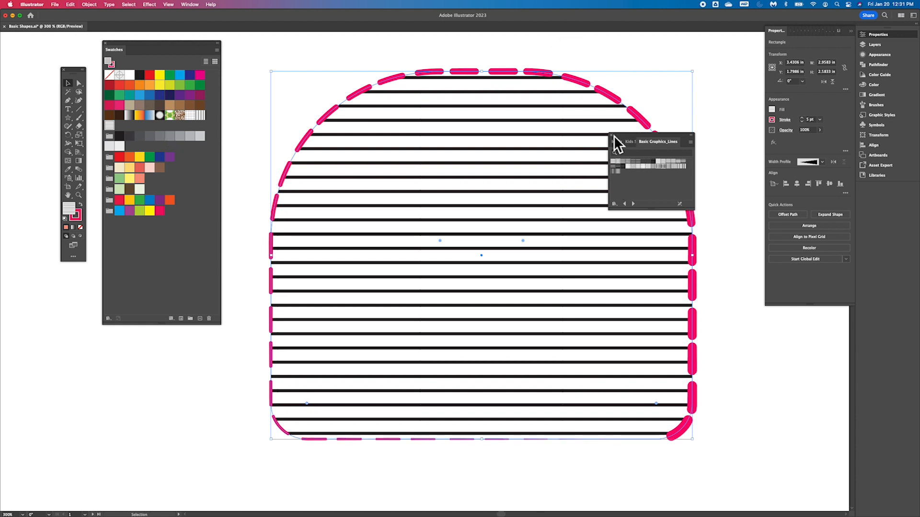
- Close the pattern library and refill the shape with the salmon swatch from the added color group
{"action": "left_click_drag", "start_coordinate": [621, 137], "coordinate": [703, 102]}
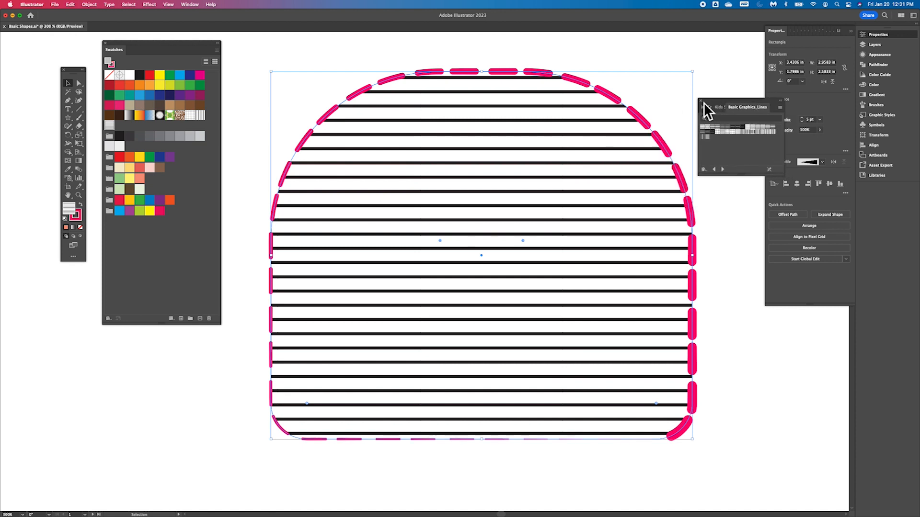
{"action": "left_click", "coordinate": [701, 101]}
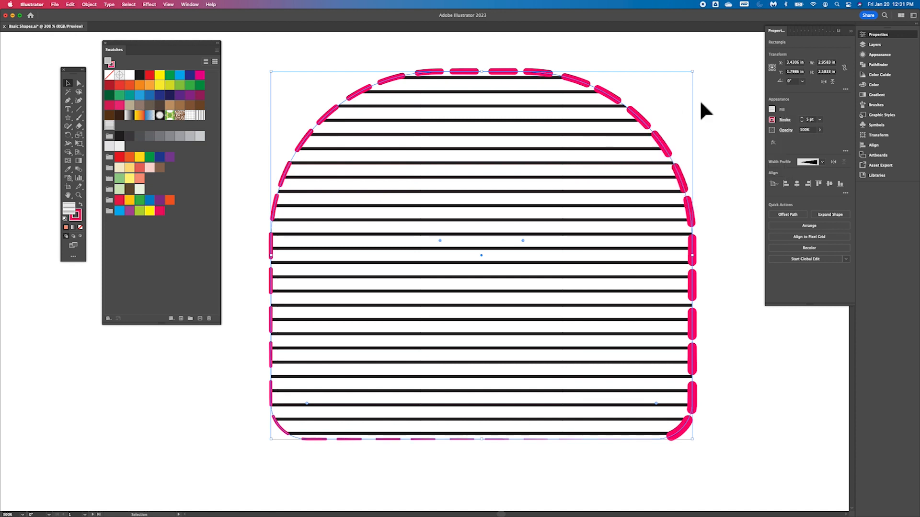
{"action": "left_click", "coordinate": [788, 121]}
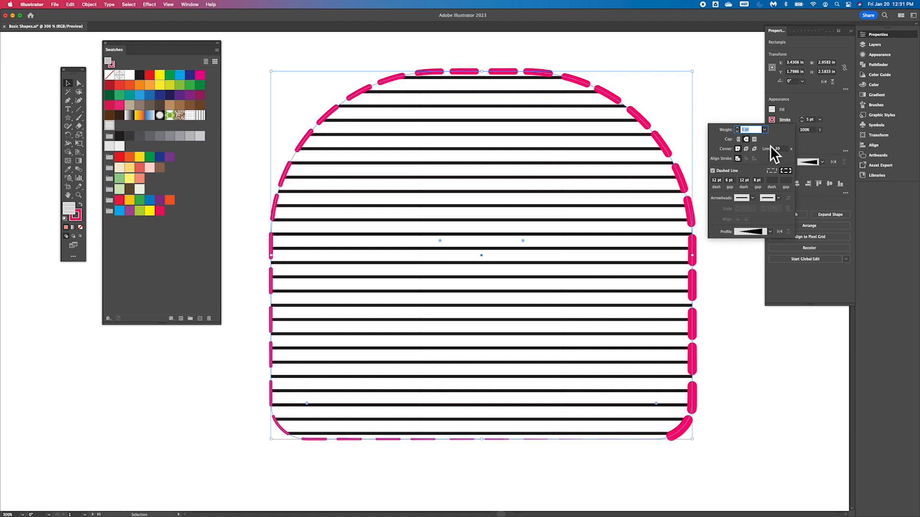
{"action": "left_click", "coordinate": [809, 106]}
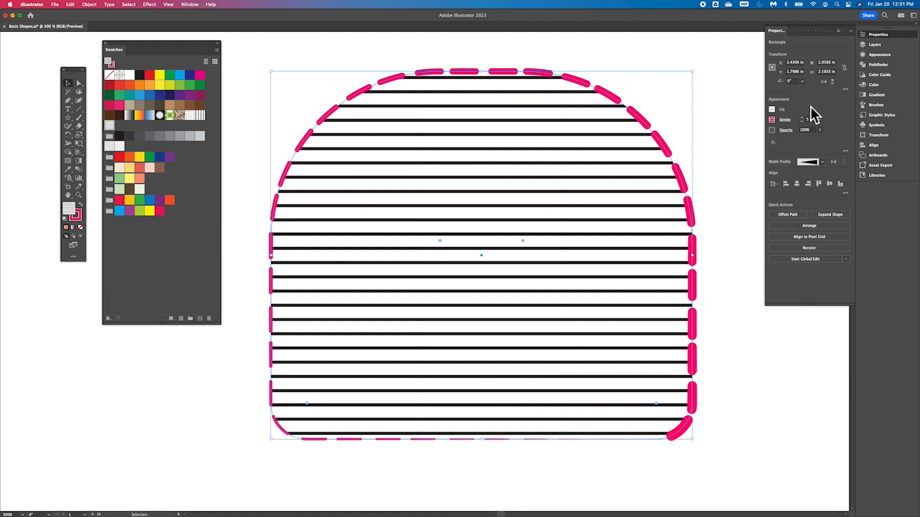
{"action": "left_click", "coordinate": [152, 169]}
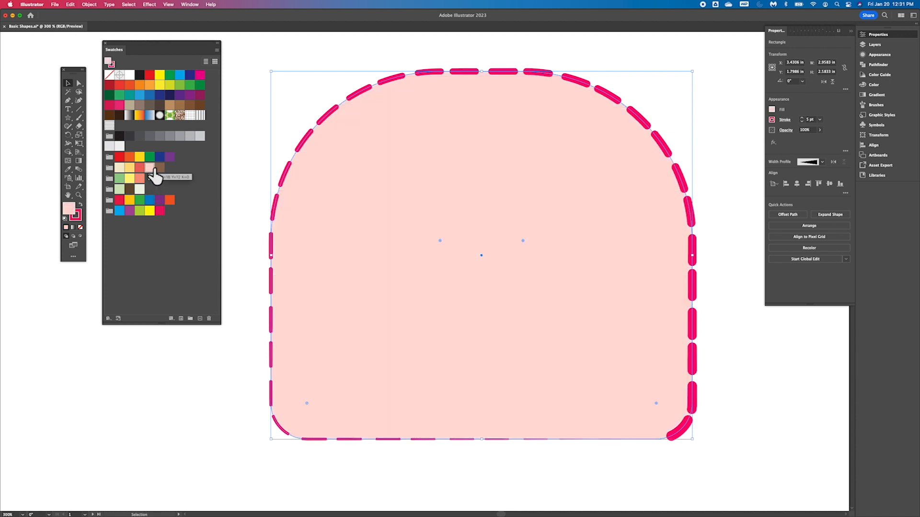
{"action": "left_click", "coordinate": [142, 182]}
- Select the yellow leaf-shaped path and open the Gems and Jewels gradient library from its fill swatches
{"action": "scroll", "coordinate": [366, 330], "scroll_direction": "left", "scroll_amount": 2}
{"action": "scroll", "coordinate": [367, 330], "scroll_direction": "up", "scroll_amount": 1}
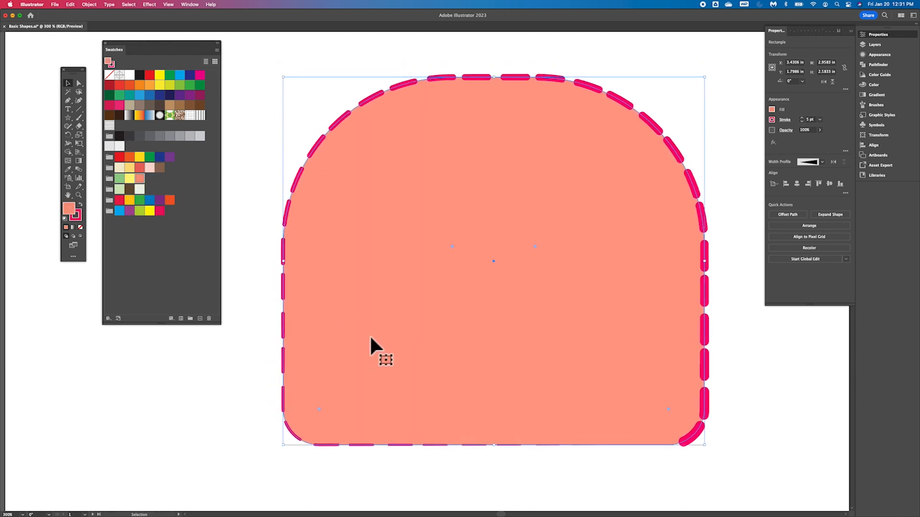
{"action": "key", "text": "super+minus"}
{"action": "key", "text": "super+minus"}
{"action": "key", "text": "super+minus"}
{"action": "key", "text": "super+minus"}
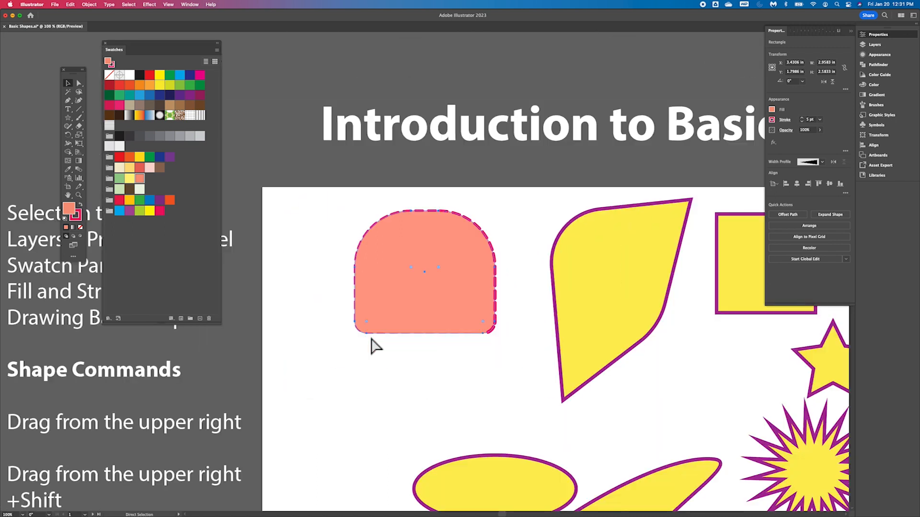
{"action": "key", "text": "super+equal"}
{"action": "key", "text": "super+equal"}
{"action": "key", "text": "super+minus"}
{"action": "key", "text": "super+minus"}
{"action": "key", "text": "v"}
{"action": "scroll", "coordinate": [374, 347], "scroll_direction": "down", "scroll_amount": 5}
{"action": "scroll", "coordinate": [375, 347], "scroll_direction": "right", "scroll_amount": 5}
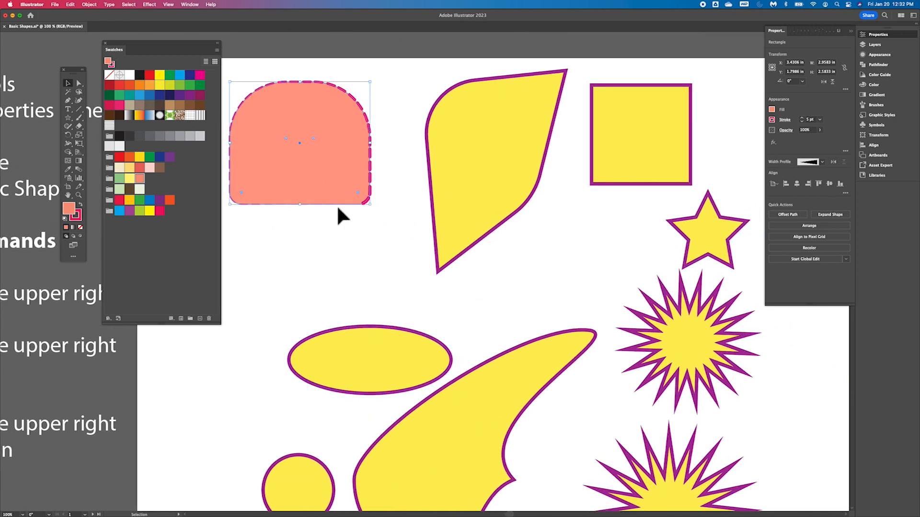
{"action": "left_click", "coordinate": [501, 165]}
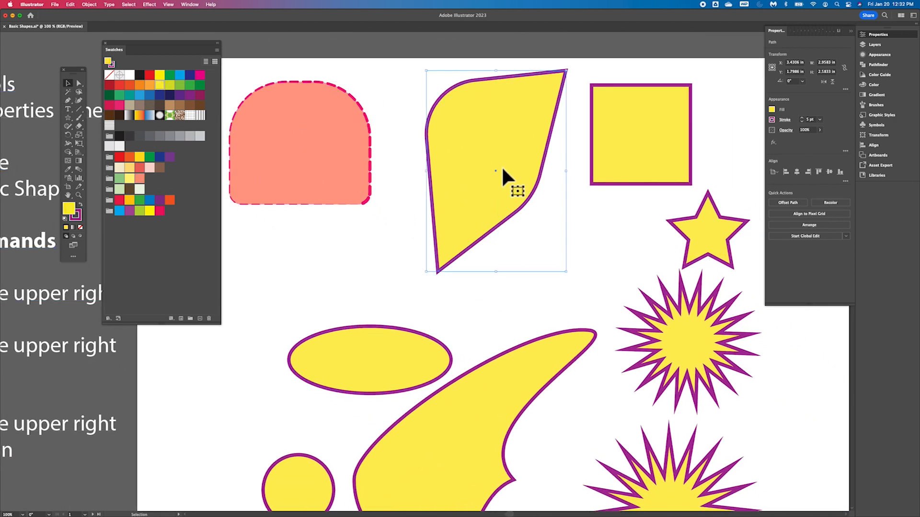
{"action": "left_click", "coordinate": [771, 109]}
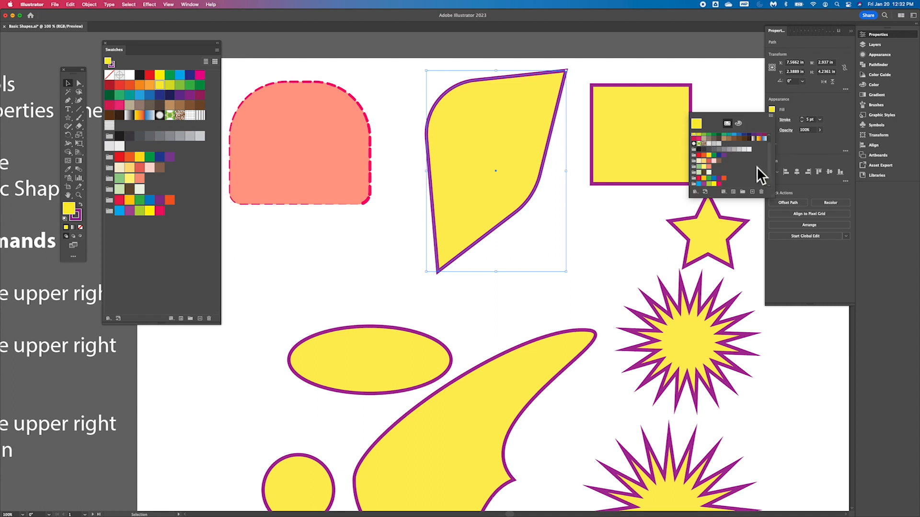
{"action": "left_click", "coordinate": [696, 194]}
{"action": "mouse_move", "coordinate": [723, 303]}
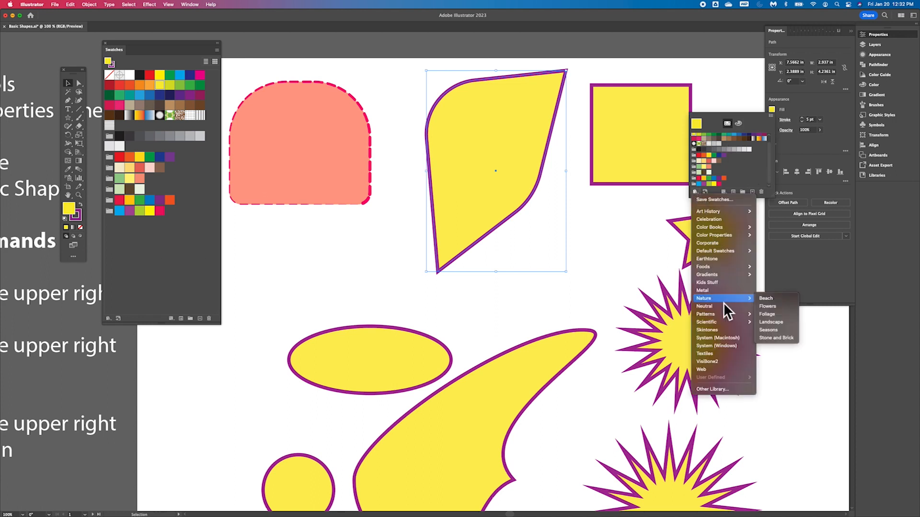
{"action": "mouse_move", "coordinate": [731, 276]}
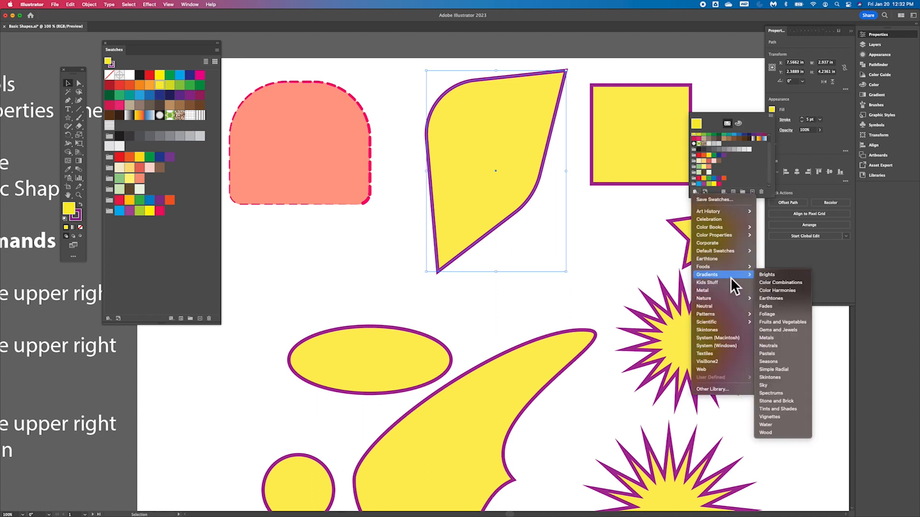
{"action": "left_click", "coordinate": [789, 330]}
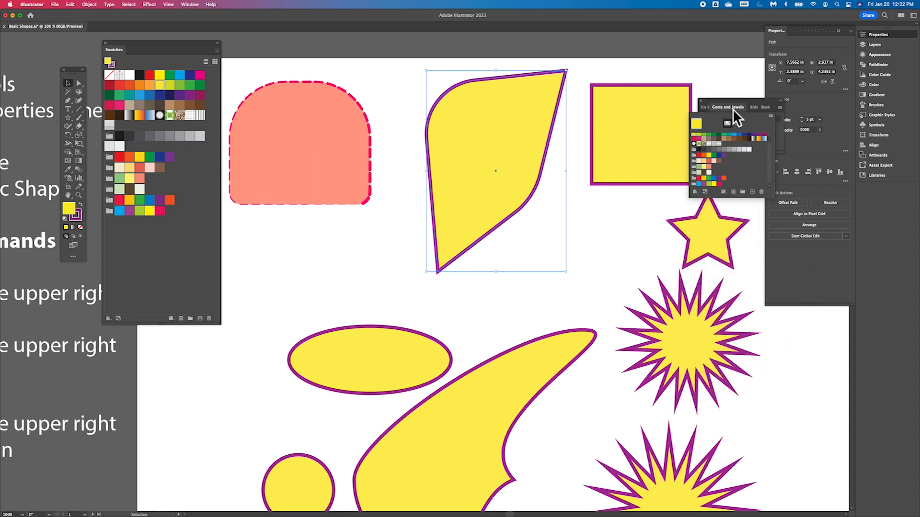
- Try Gems and Jewels gradients as the leaf shape's fill, ending with the dark red gradient
{"action": "left_click", "coordinate": [731, 102]}
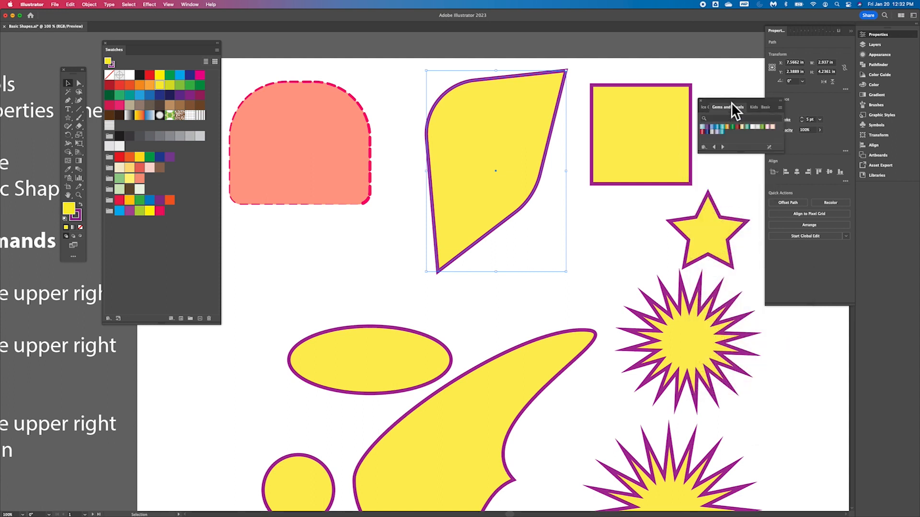
{"action": "left_click", "coordinate": [717, 131]}
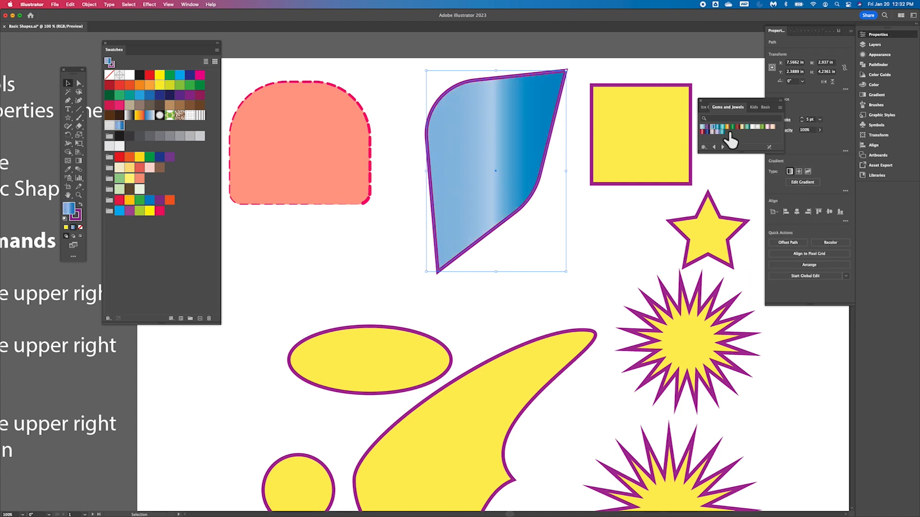
{"action": "left_click", "coordinate": [737, 127]}
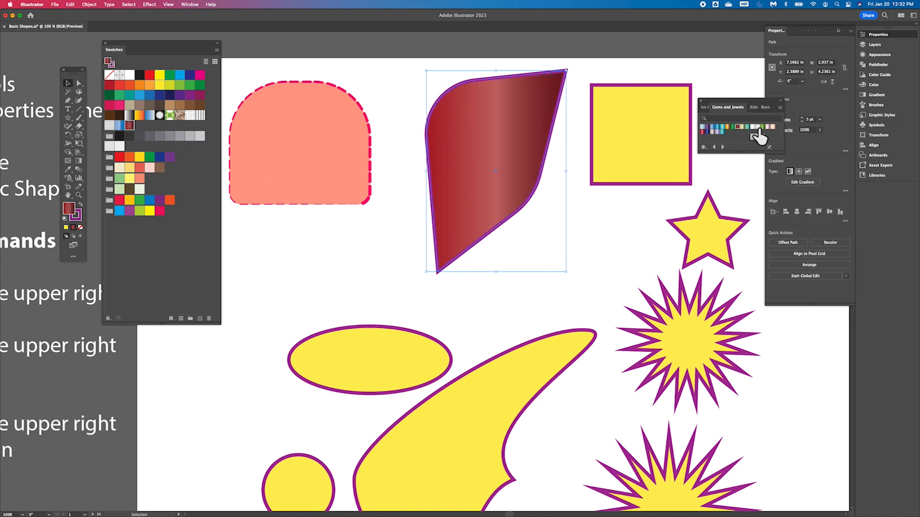
- Fill the leaf shape with the lavender-to-blue Gems and Jewels gradient after trying pink and crimson ones, then close the library
{"action": "left_click", "coordinate": [770, 127]}
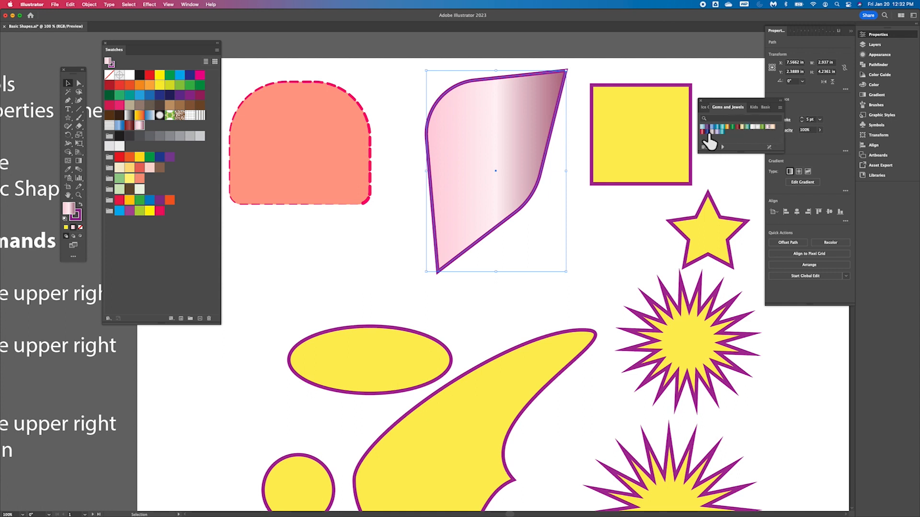
{"action": "left_click", "coordinate": [707, 134]}
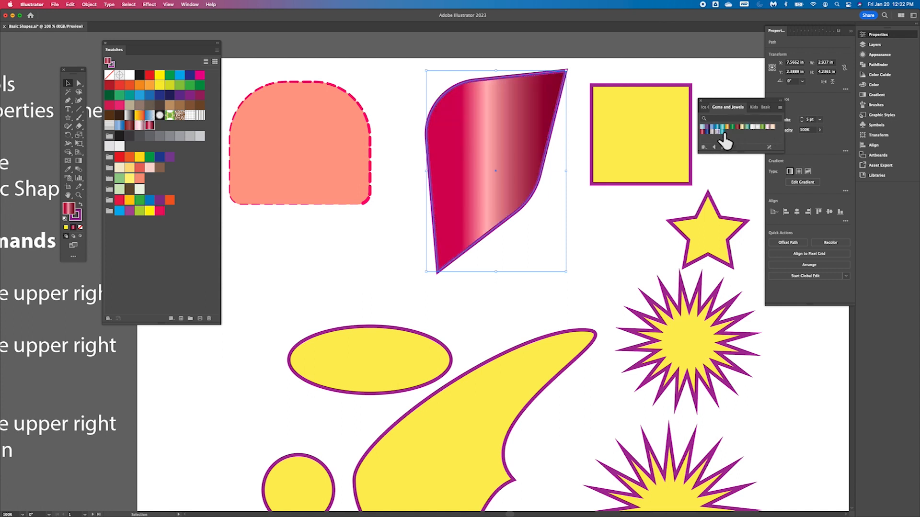
{"action": "left_click", "coordinate": [723, 132]}
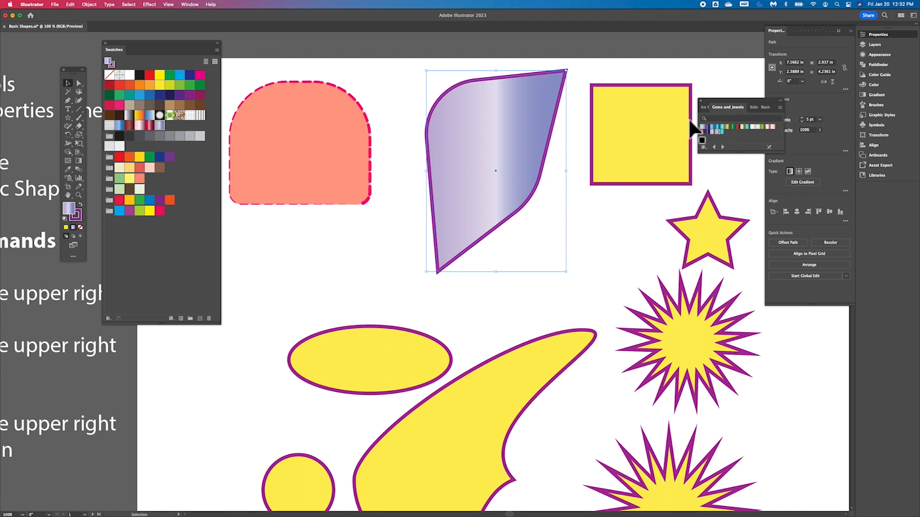
{"action": "left_click", "coordinate": [702, 101]}
{"action": "left_click", "coordinate": [773, 109]}
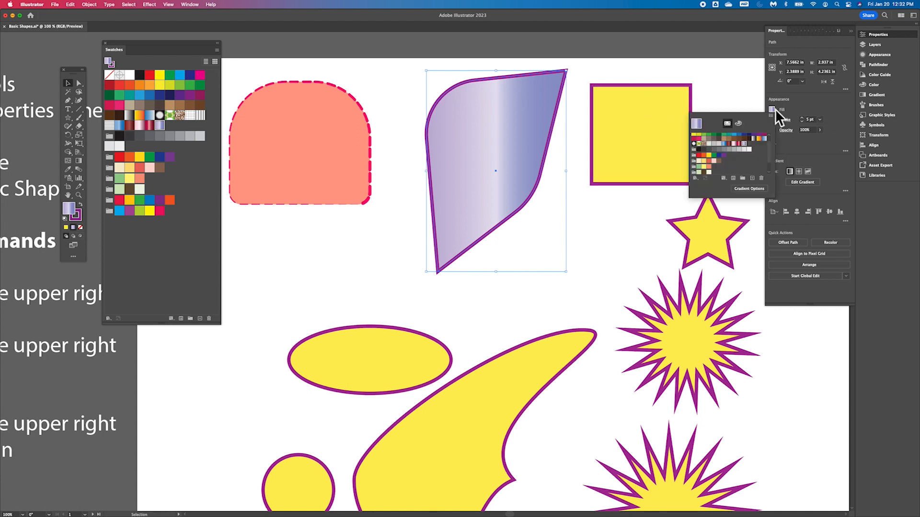
{"action": "left_click", "coordinate": [773, 121]}
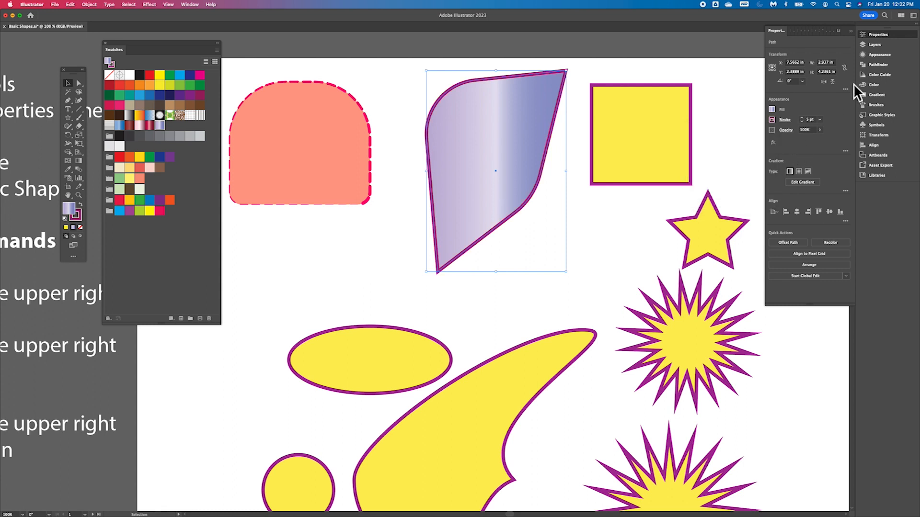
{"action": "scroll", "coordinate": [694, 280], "scroll_direction": "down", "scroll_amount": 5}
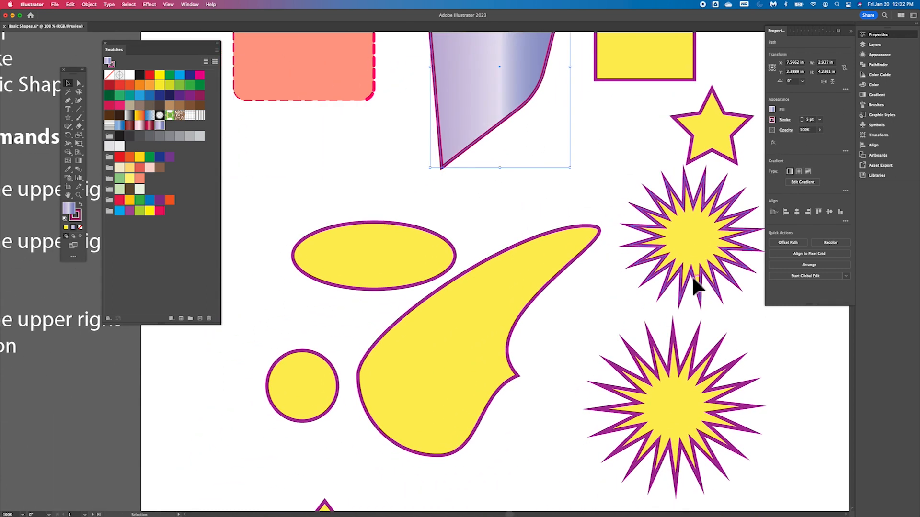
{"action": "left_click", "coordinate": [480, 301]}
{"action": "scroll", "coordinate": [483, 296], "scroll_direction": "up", "scroll_amount": 2}
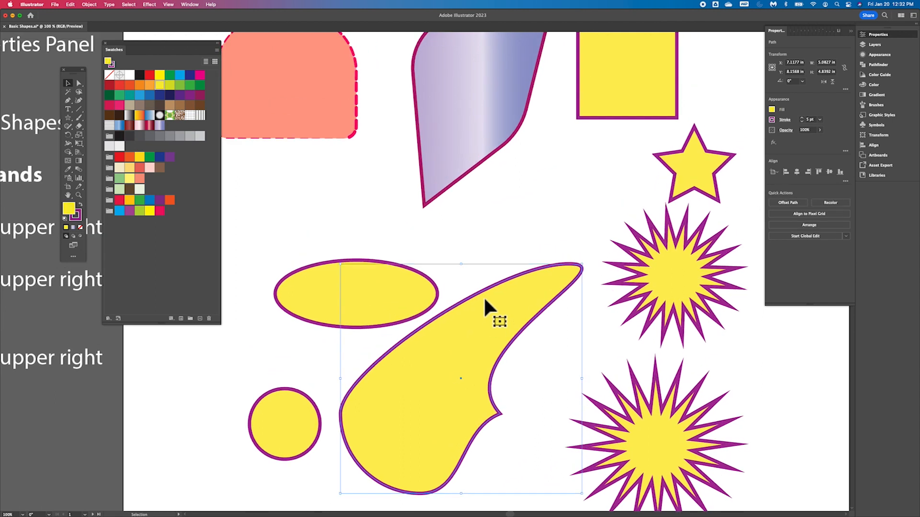
{"action": "scroll", "coordinate": [484, 296], "scroll_direction": "left", "scroll_amount": 10}
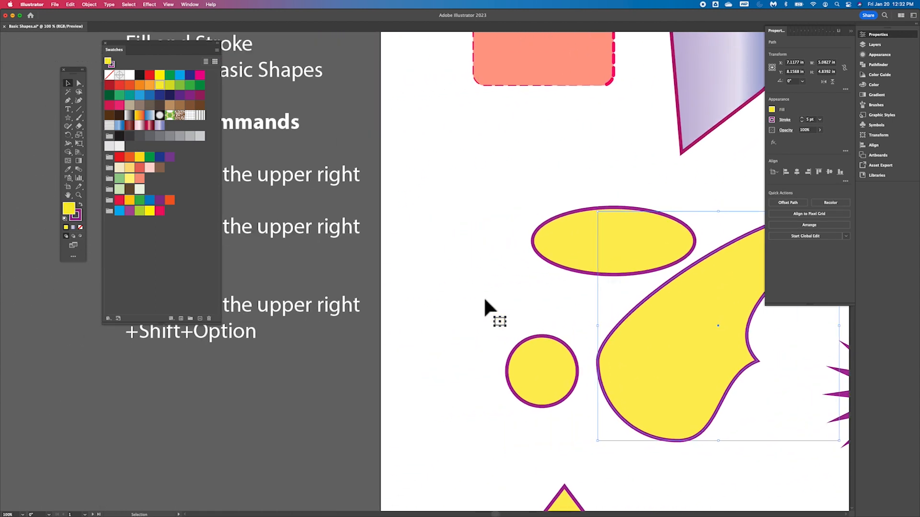
{"action": "scroll", "coordinate": [484, 296], "scroll_direction": "left", "scroll_amount": 8}
{"action": "scroll", "coordinate": [484, 296], "scroll_direction": "up", "scroll_amount": 6}
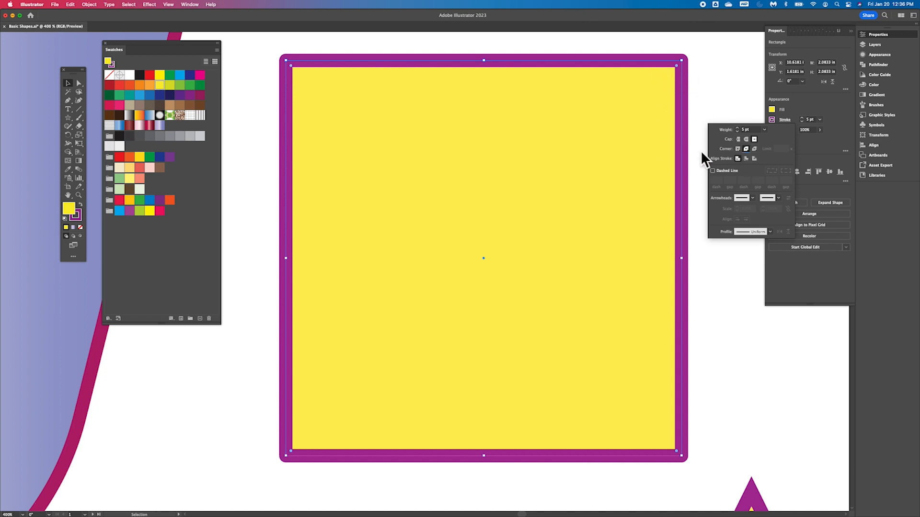
- Try miter, round and bevel corner joins on the square's stroke, ending with round corners
{"action": "left_click", "coordinate": [737, 149]}
{"action": "left_click", "coordinate": [746, 149]}
{"action": "left_click", "coordinate": [754, 150]}
{"action": "key", "text": "super+z"}
{"action": "left_click", "coordinate": [738, 149]}
{"action": "left_click", "coordinate": [748, 151]}
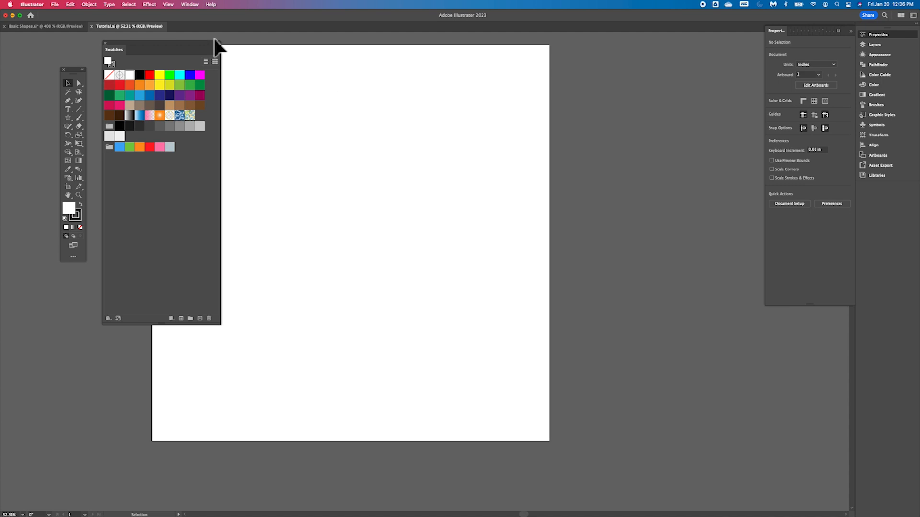
- Switch to the Basic Shapes document and zoom out to view its whole artboard
{"action": "scroll", "coordinate": [285, 144], "scroll_direction": "left", "scroll_amount": 5}
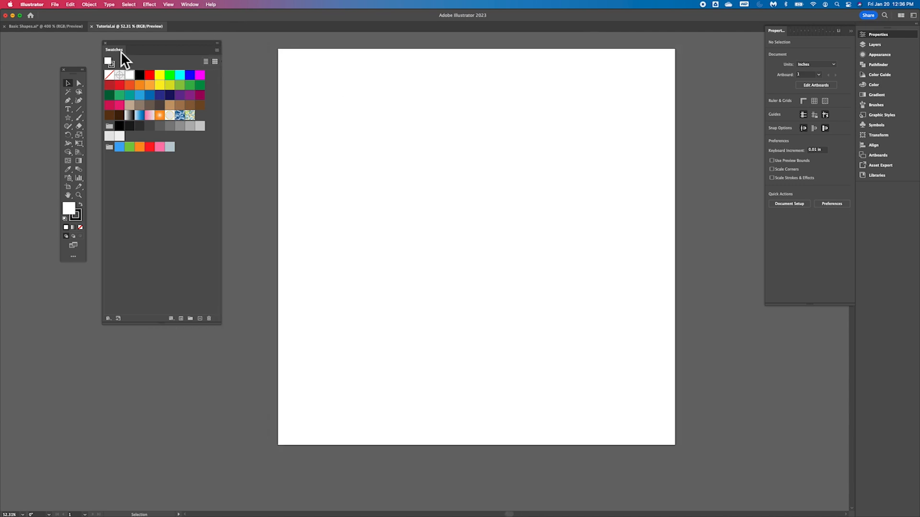
{"action": "left_click", "coordinate": [59, 28]}
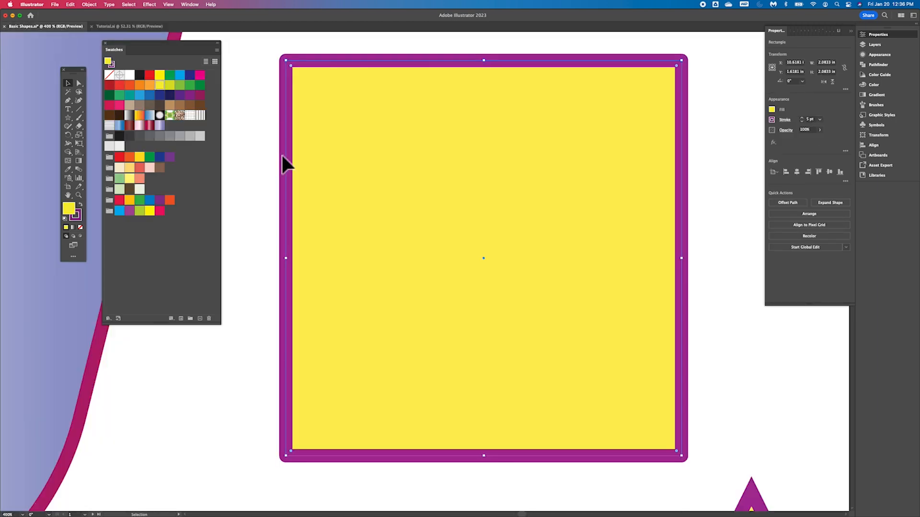
{"action": "key", "text": "super+minus"}
{"action": "key", "text": "super+minus"}
{"action": "key", "text": "super+minus"}
{"action": "key", "text": "super+minus"}
{"action": "key", "text": "super+minus"}
{"action": "scroll", "coordinate": [282, 153], "scroll_direction": "down", "scroll_amount": 5}
{"action": "scroll", "coordinate": [282, 154], "scroll_direction": "left", "scroll_amount": 4}
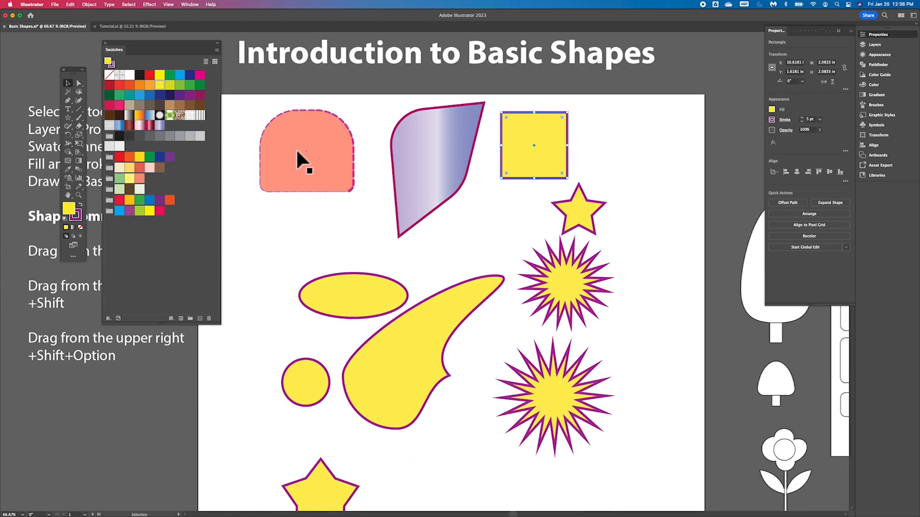
{"action": "scroll", "coordinate": [297, 151], "scroll_direction": "down", "scroll_amount": 2}
{"action": "scroll", "coordinate": [297, 152], "scroll_direction": "left", "scroll_amount": 2}
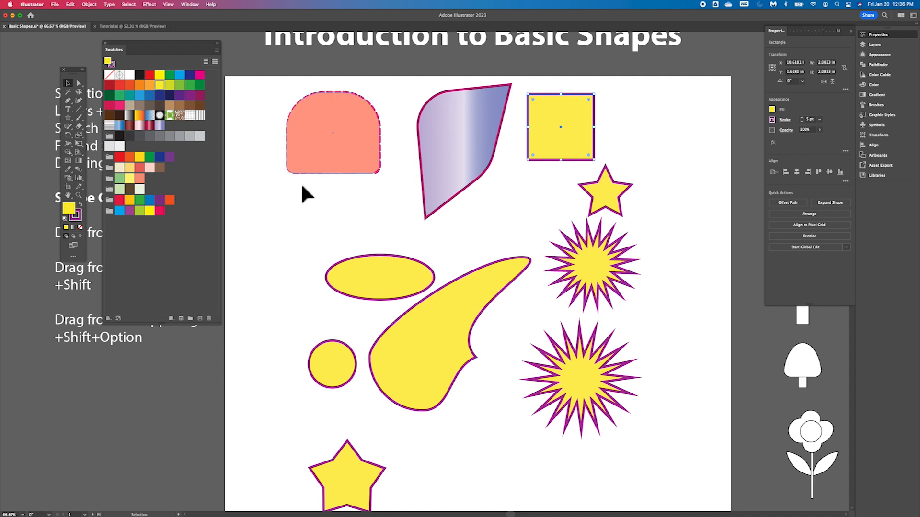
{"action": "scroll", "coordinate": [575, 248], "scroll_direction": "right", "scroll_amount": 8}
{"action": "scroll", "coordinate": [574, 248], "scroll_direction": "down", "scroll_amount": 4}
{"action": "scroll", "coordinate": [575, 248], "scroll_direction": "left", "scroll_amount": 8}
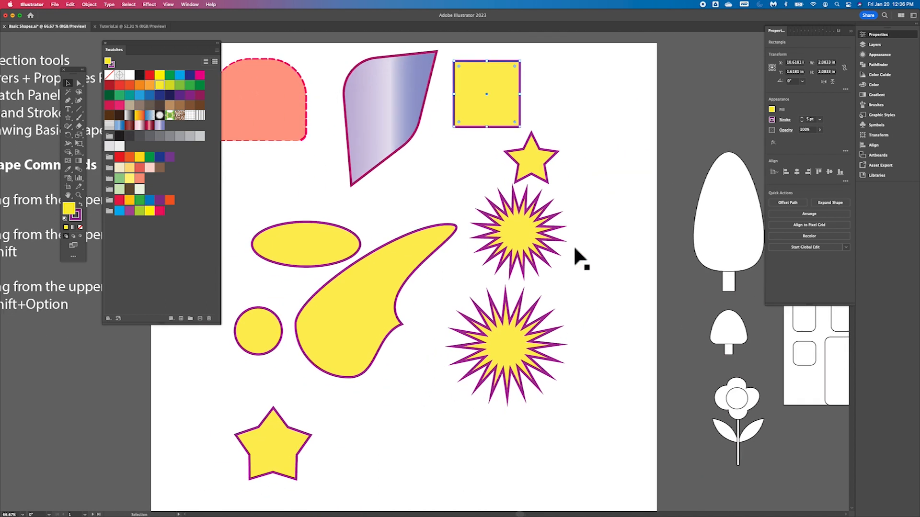
- Switch to the Tutorial document and add a second artboard from the Artboards panel
{"action": "left_click", "coordinate": [150, 26]}
{"action": "scroll", "coordinate": [322, 172], "scroll_direction": "right", "scroll_amount": 3}
{"action": "scroll", "coordinate": [322, 173], "scroll_direction": "up", "scroll_amount": 1}
{"action": "scroll", "coordinate": [322, 172], "scroll_direction": "left", "scroll_amount": 2}
{"action": "scroll", "coordinate": [322, 172], "scroll_direction": "down", "scroll_amount": 1}
{"action": "scroll", "coordinate": [322, 173], "scroll_direction": "up", "scroll_amount": 1}
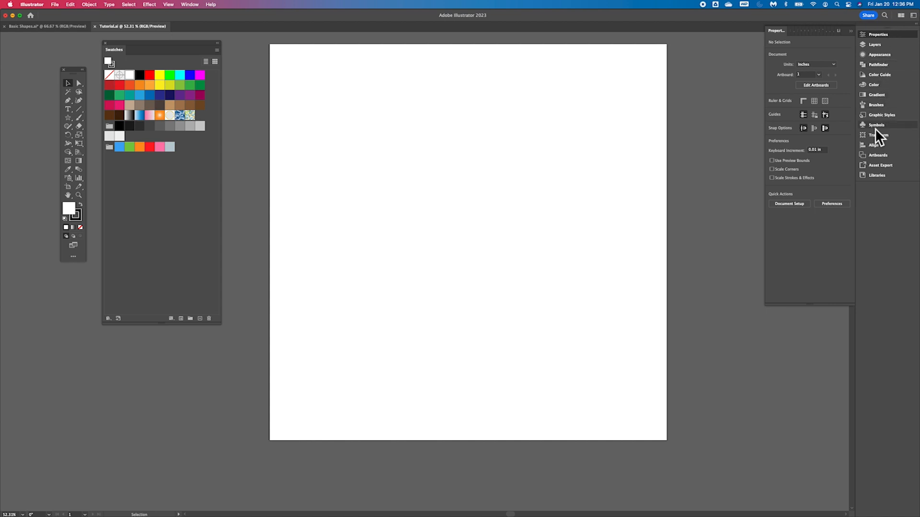
{"action": "left_click", "coordinate": [878, 155]}
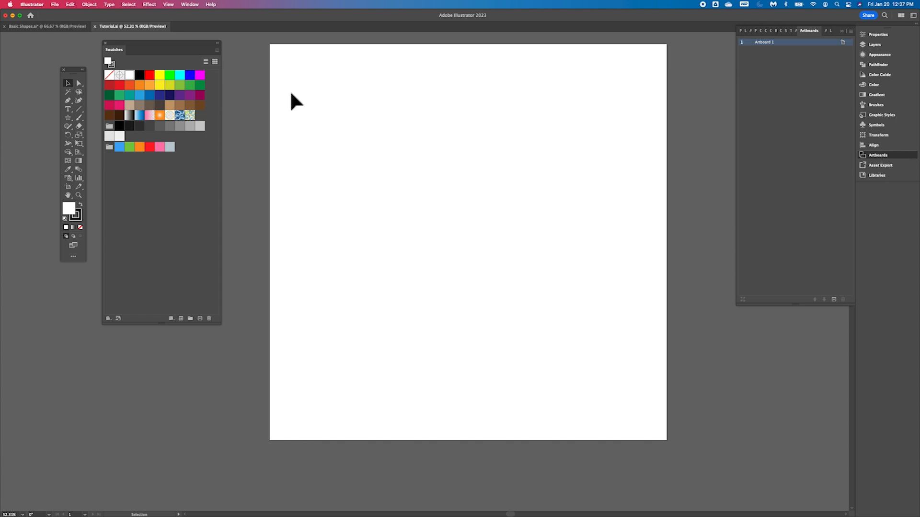
{"action": "left_click", "coordinate": [193, 6]}
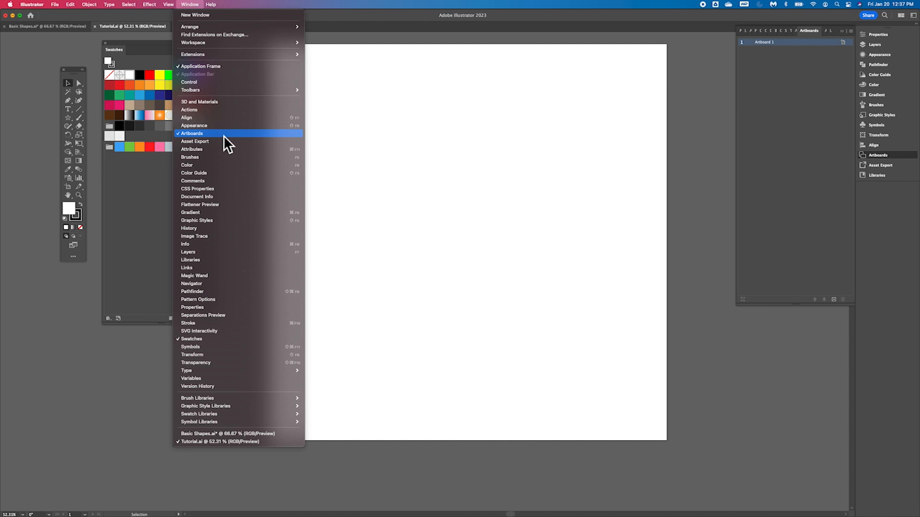
{"action": "left_click", "coordinate": [786, 68]}
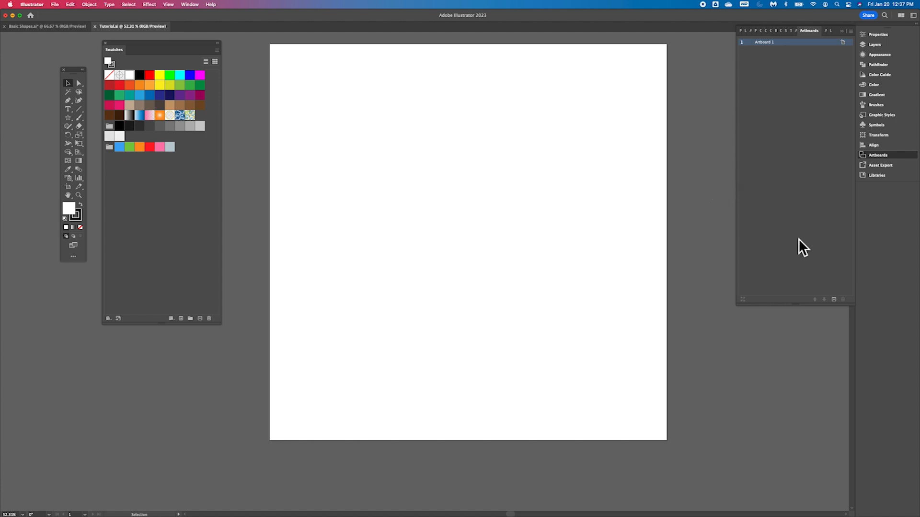
{"action": "left_click", "coordinate": [834, 300]}
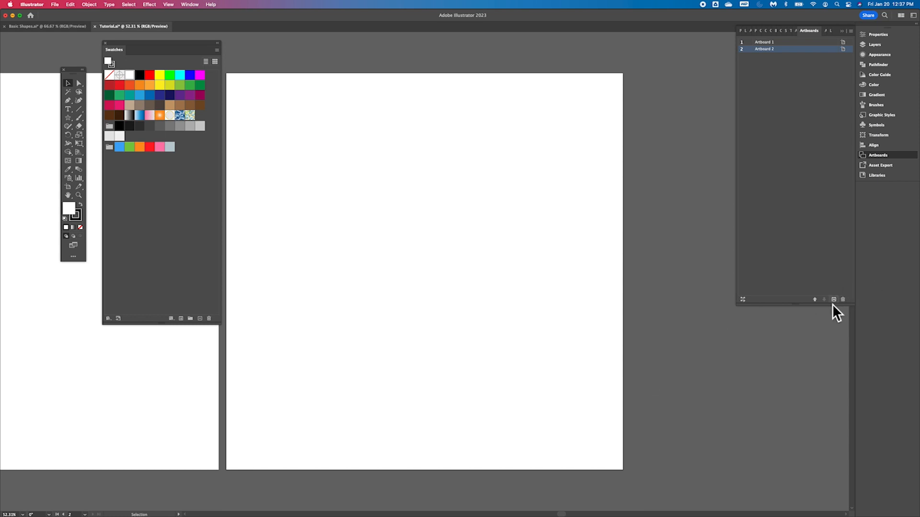
- Dock the Swatches panel with the other panels and move the toolbar over the canvas
{"action": "scroll", "coordinate": [521, 369], "scroll_direction": "left", "scroll_amount": 3}
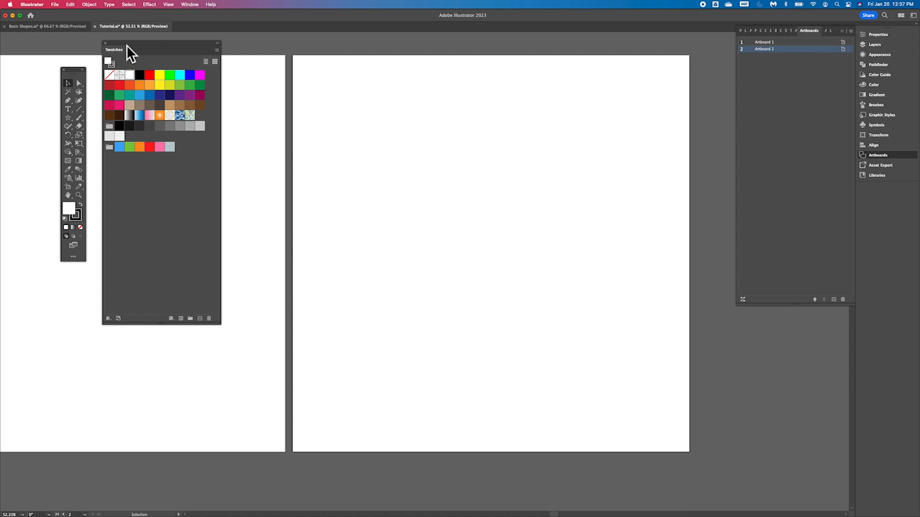
{"action": "left_click_drag", "start_coordinate": [125, 44], "coordinate": [767, 31]}
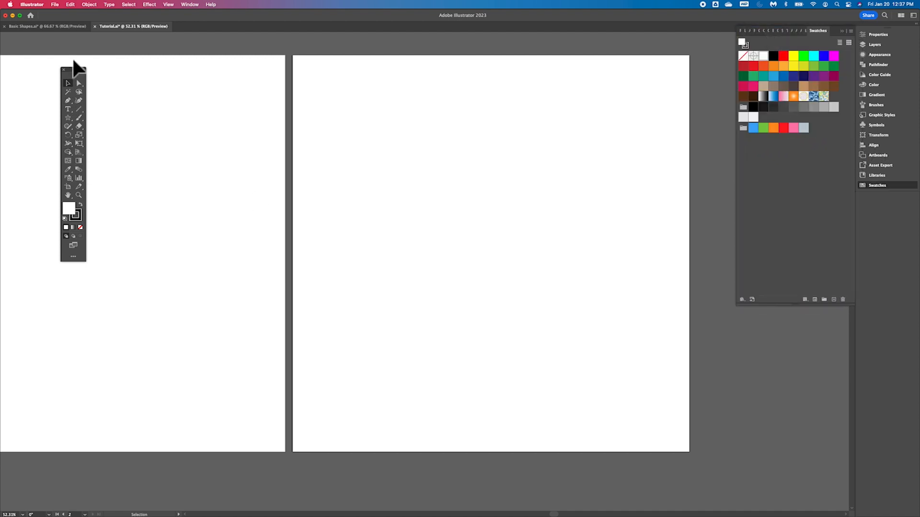
{"action": "left_click_drag", "start_coordinate": [73, 71], "coordinate": [209, 56]}
{"action": "key", "text": "super+minus"}
{"action": "key", "text": "super+minus"}
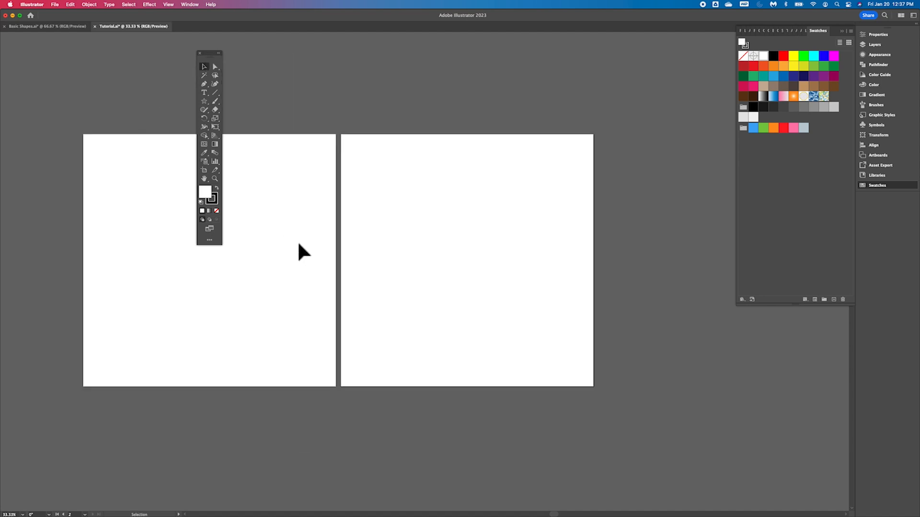
- Move the second artboard farther away from the first with the Artboard tool
{"action": "scroll", "coordinate": [306, 248], "scroll_direction": "down", "scroll_amount": 2}
{"action": "scroll", "coordinate": [305, 248], "scroll_direction": "right", "scroll_amount": 2}
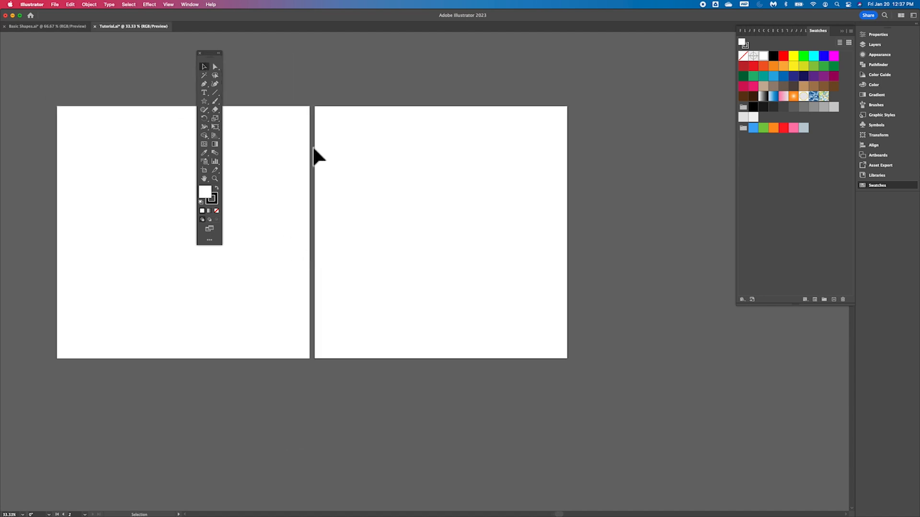
{"action": "left_click", "coordinate": [206, 173]}
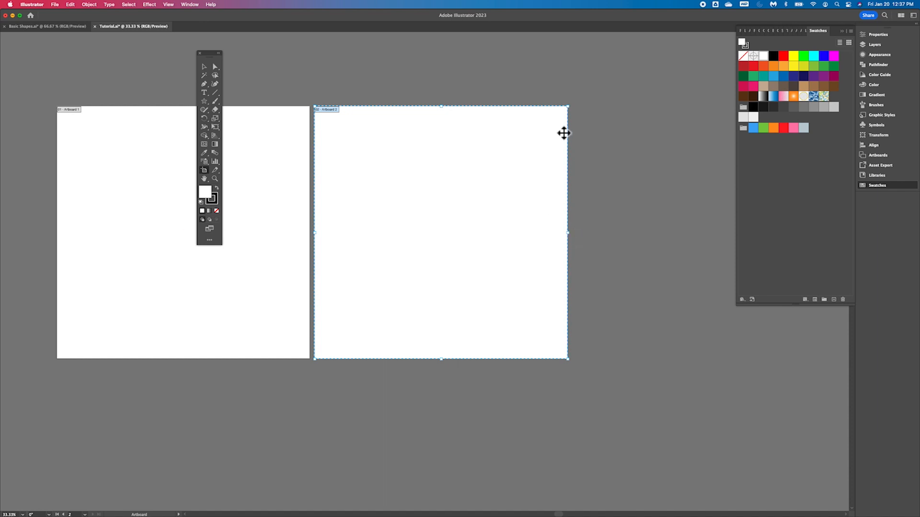
{"action": "left_click_drag", "start_coordinate": [506, 150], "coordinate": [566, 152]}
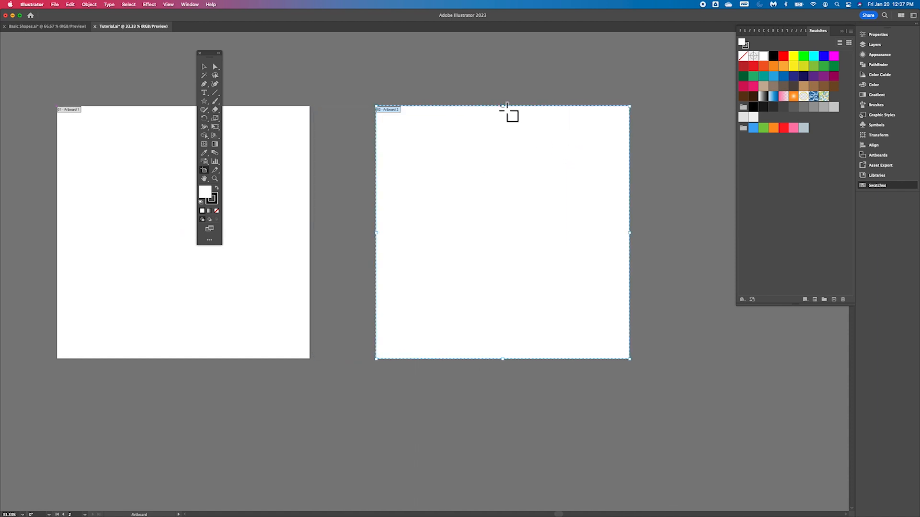
{"action": "left_click_drag", "start_coordinate": [507, 115], "coordinate": [527, 113]}
- Select each artboard in turn from the Artboards panel list
{"action": "left_click", "coordinate": [880, 154]}
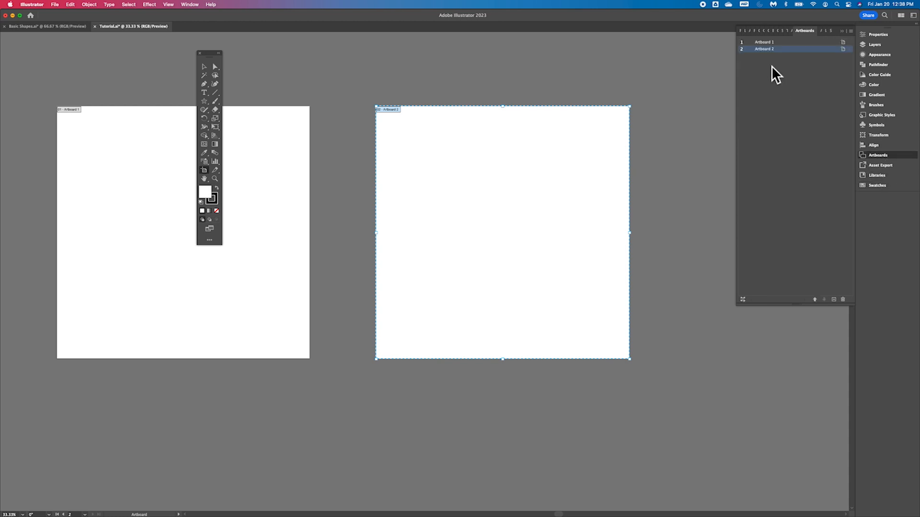
{"action": "left_click", "coordinate": [789, 42]}
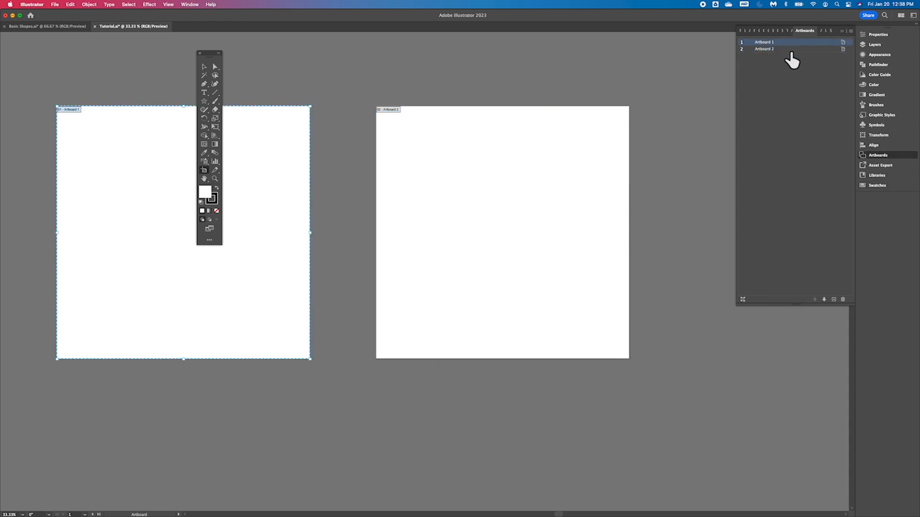
{"action": "left_click", "coordinate": [791, 49]}
{"action": "left_click", "coordinate": [791, 42]}
{"action": "left_click", "coordinate": [802, 48]}
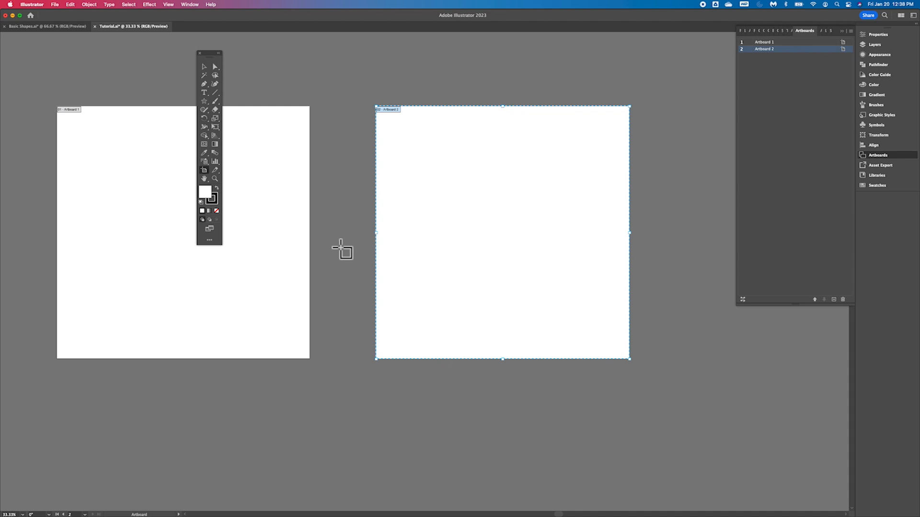
- Return to the Basic Shapes document with the Selection tool, zoom out to its artboards, and dock the toolbar
{"action": "left_click", "coordinate": [205, 69]}
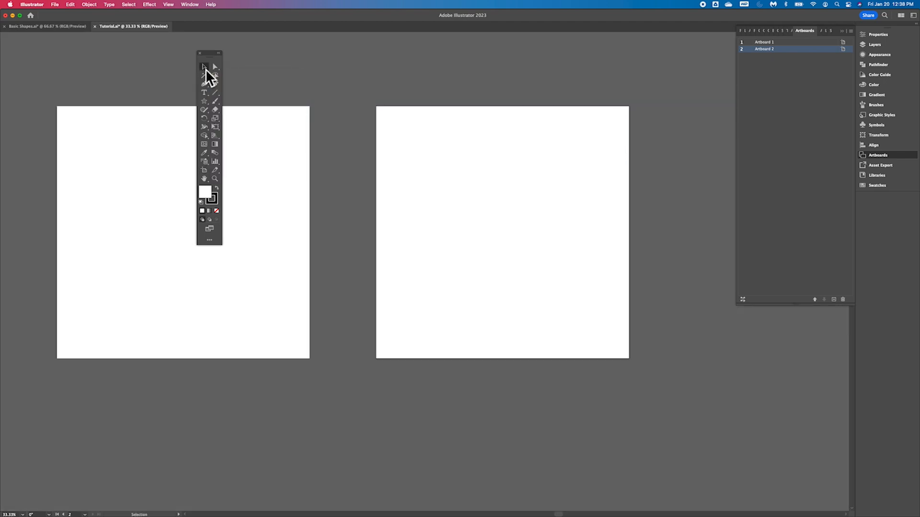
{"action": "left_click_drag", "start_coordinate": [214, 55], "coordinate": [351, 72]}
{"action": "left_click", "coordinate": [68, 27]}
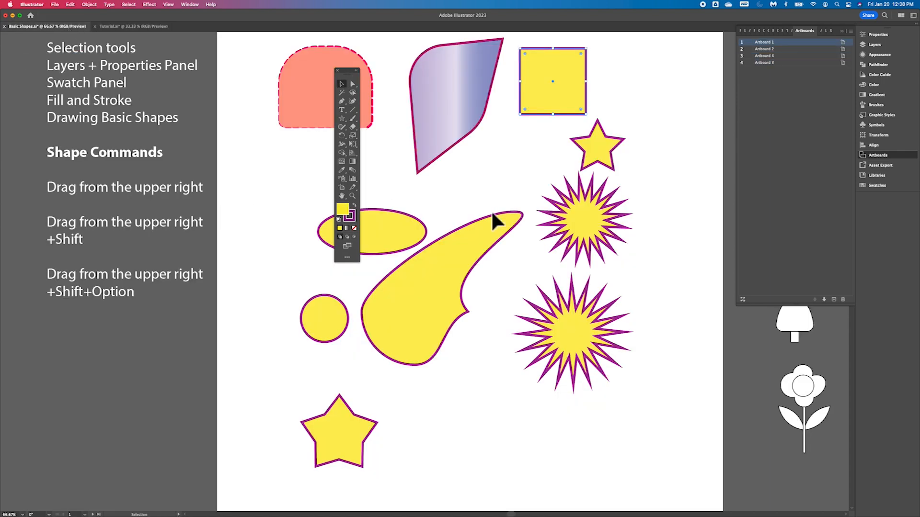
{"action": "key", "text": "super+minus"}
{"action": "key", "text": "super+minus"}
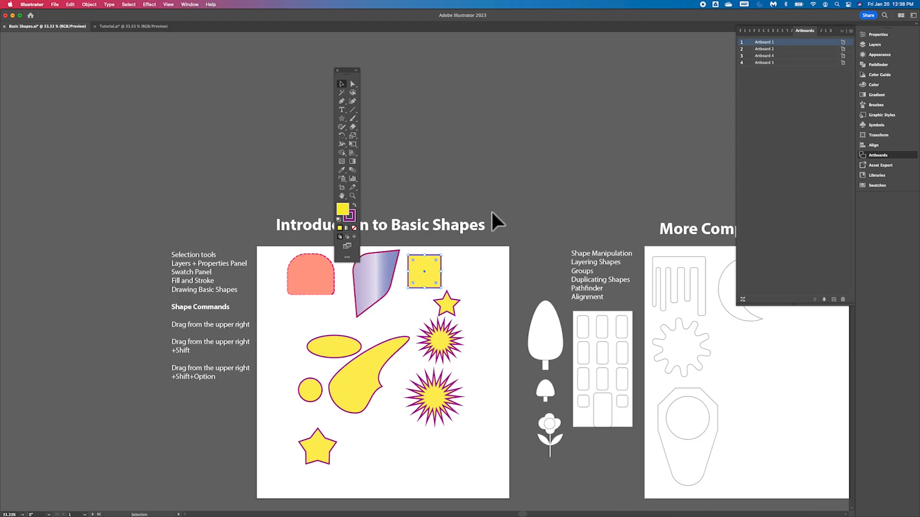
{"action": "scroll", "coordinate": [492, 213], "scroll_direction": "right", "scroll_amount": 8}
{"action": "scroll", "coordinate": [492, 213], "scroll_direction": "down", "scroll_amount": 4}
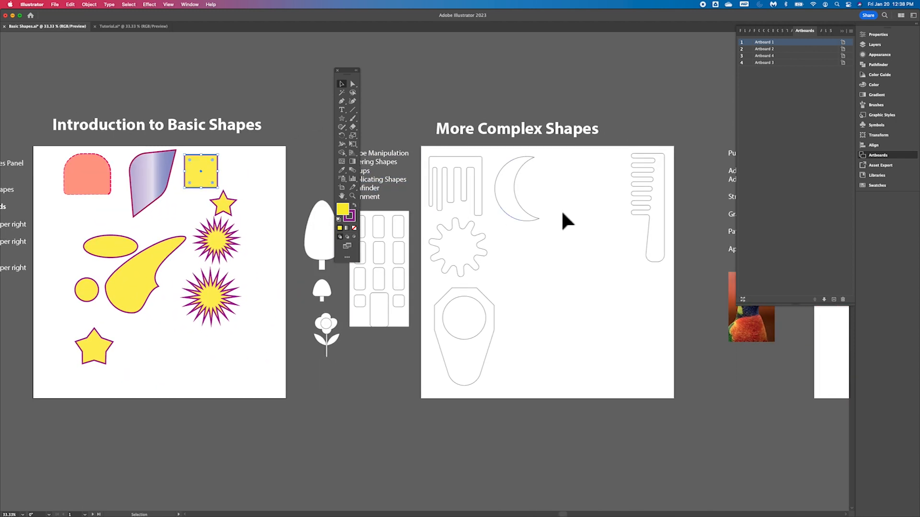
{"action": "scroll", "coordinate": [558, 193], "scroll_direction": "right", "scroll_amount": 4}
{"action": "scroll", "coordinate": [558, 193], "scroll_direction": "down", "scroll_amount": 2}
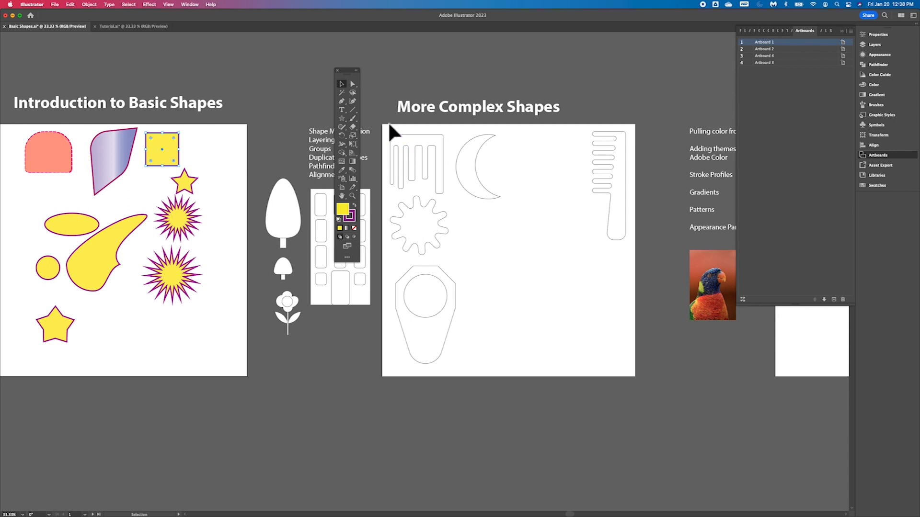
{"action": "left_click_drag", "start_coordinate": [349, 73], "coordinate": [10, 86]}
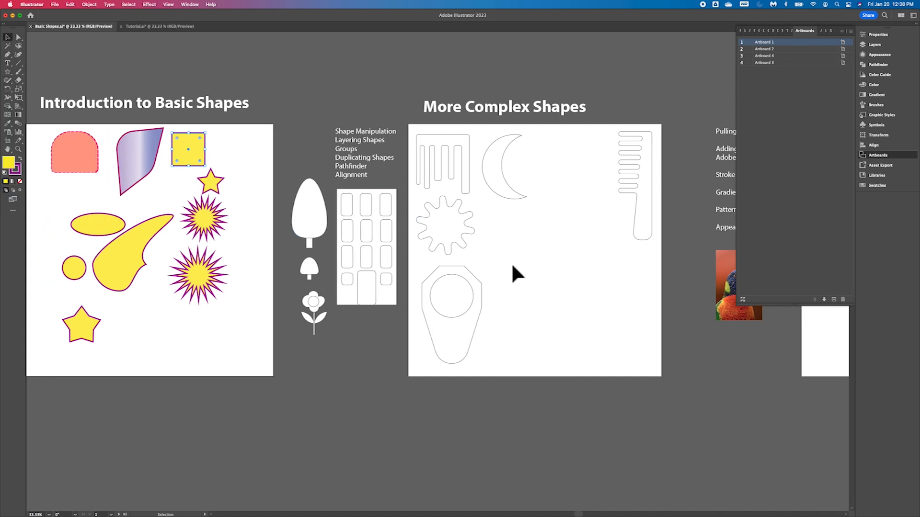
- Zoom in and out to examine the shapes on the first two artboards
{"action": "scroll", "coordinate": [511, 273], "scroll_direction": "right", "scroll_amount": 3}
{"action": "scroll", "coordinate": [511, 273], "scroll_direction": "down", "scroll_amount": 1}
{"action": "key", "text": "a"}
{"action": "key", "text": "super+equal"}
{"action": "key", "text": "super+equal"}
{"action": "key", "text": "super+equal"}
{"action": "key", "text": "super+equal"}
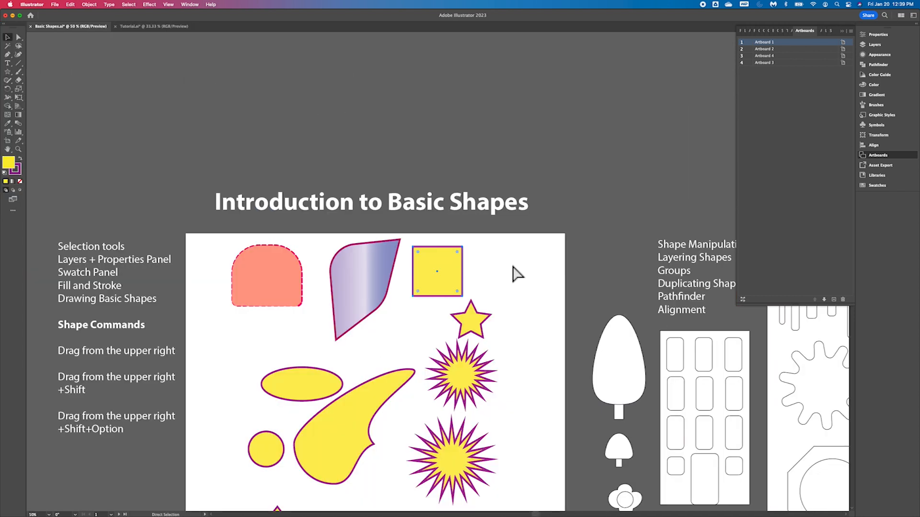
{"action": "scroll", "coordinate": [513, 273], "scroll_direction": "right", "scroll_amount": 12}
{"action": "scroll", "coordinate": [513, 274], "scroll_direction": "down", "scroll_amount": 2}
{"action": "scroll", "coordinate": [511, 274], "scroll_direction": "right", "scroll_amount": 20}
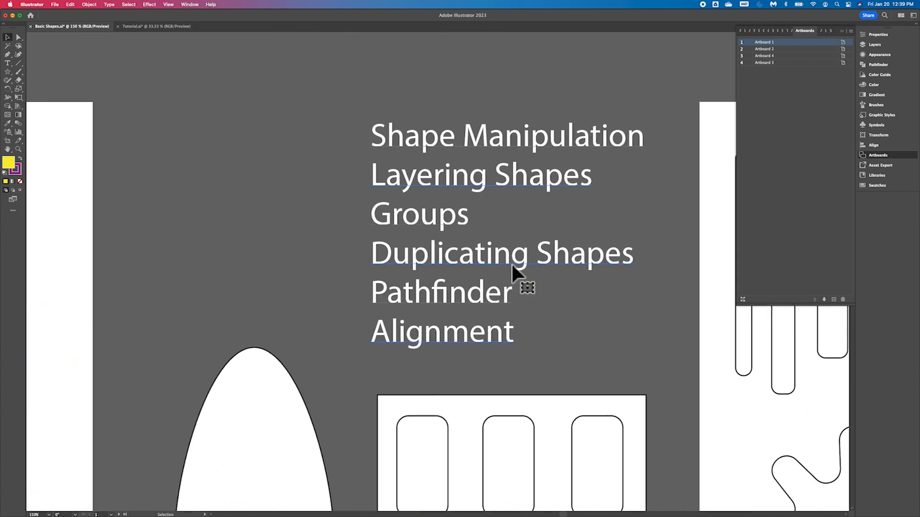
{"action": "scroll", "coordinate": [511, 274], "scroll_direction": "down", "scroll_amount": 6}
{"action": "scroll", "coordinate": [512, 267], "scroll_direction": "down", "scroll_amount": 20}
{"action": "scroll", "coordinate": [513, 268], "scroll_direction": "right", "scroll_amount": 8}
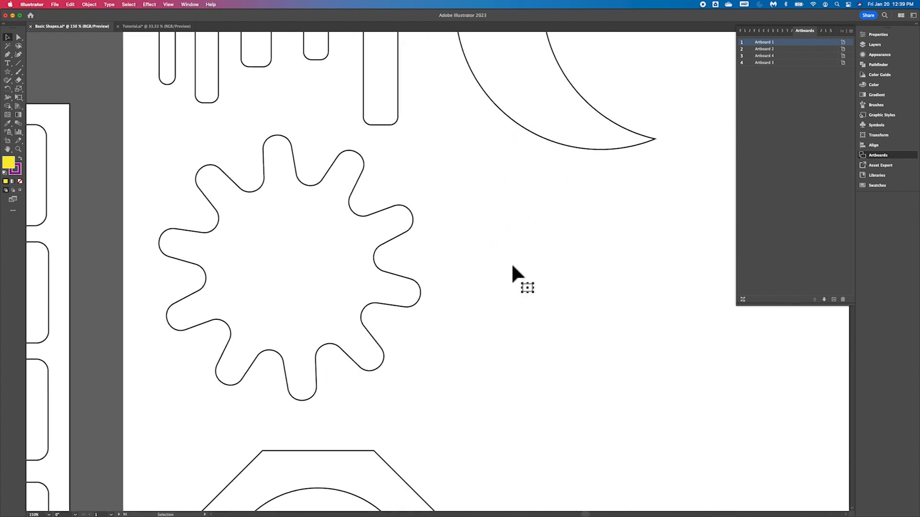
{"action": "key", "text": "super+minus"}
{"action": "key", "text": "super+minus"}
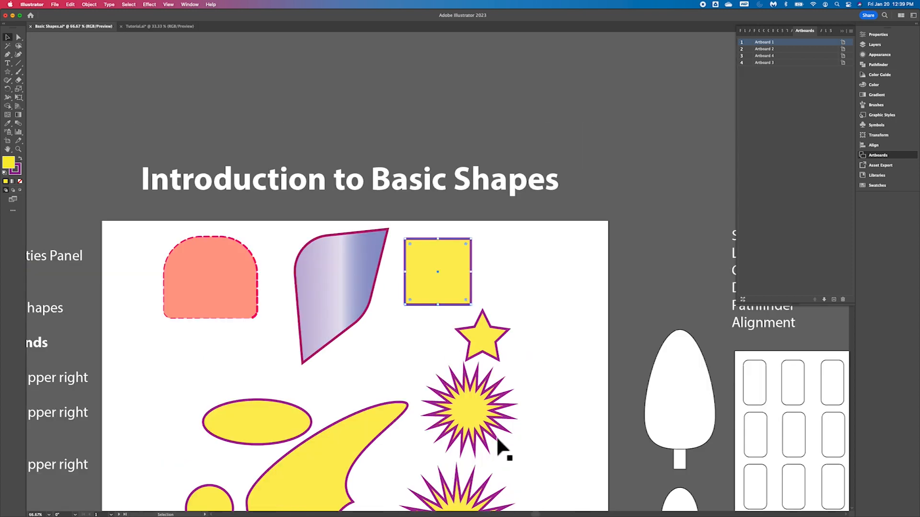
{"action": "scroll", "coordinate": [550, 412], "scroll_direction": "right", "scroll_amount": 10}
{"action": "scroll", "coordinate": [550, 413], "scroll_direction": "down", "scroll_amount": 4}
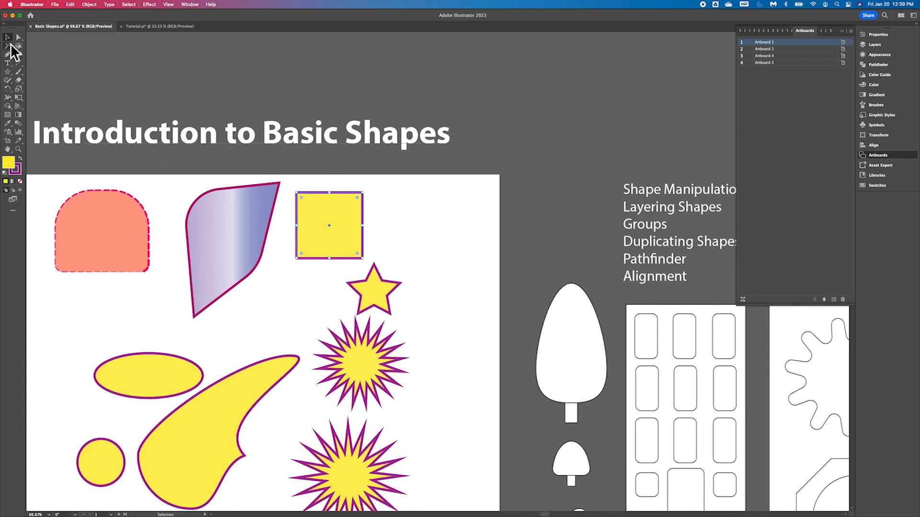
{"action": "scroll", "coordinate": [427, 240], "scroll_direction": "right", "scroll_amount": 10}
{"action": "scroll", "coordinate": [427, 240], "scroll_direction": "down", "scroll_amount": 2}
- Select the gear shape and inspect its anchor points and bounding box with the Direct Selection tool
{"action": "left_click", "coordinate": [619, 311]}
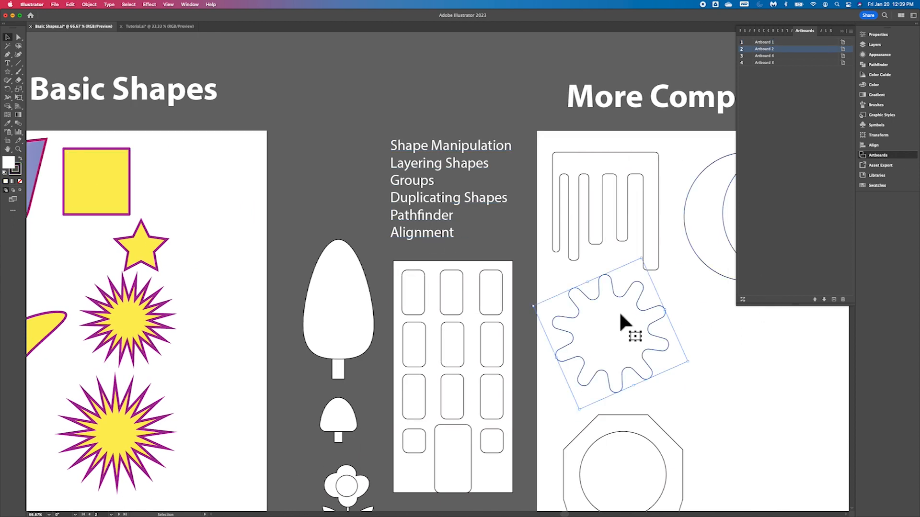
{"action": "scroll", "coordinate": [618, 312], "scroll_direction": "right", "scroll_amount": 5}
{"action": "scroll", "coordinate": [619, 312], "scroll_direction": "down", "scroll_amount": 2}
{"action": "key", "text": "a"}
{"action": "scroll", "coordinate": [622, 323], "scroll_direction": "down", "scroll_amount": 4}
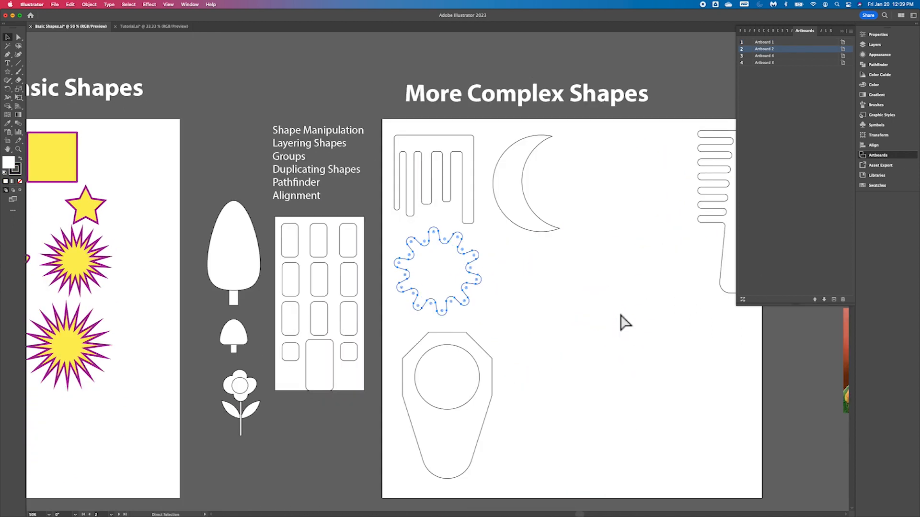
{"action": "scroll", "coordinate": [622, 323], "scroll_direction": "up", "scroll_amount": 4}
{"action": "key", "text": "v"}
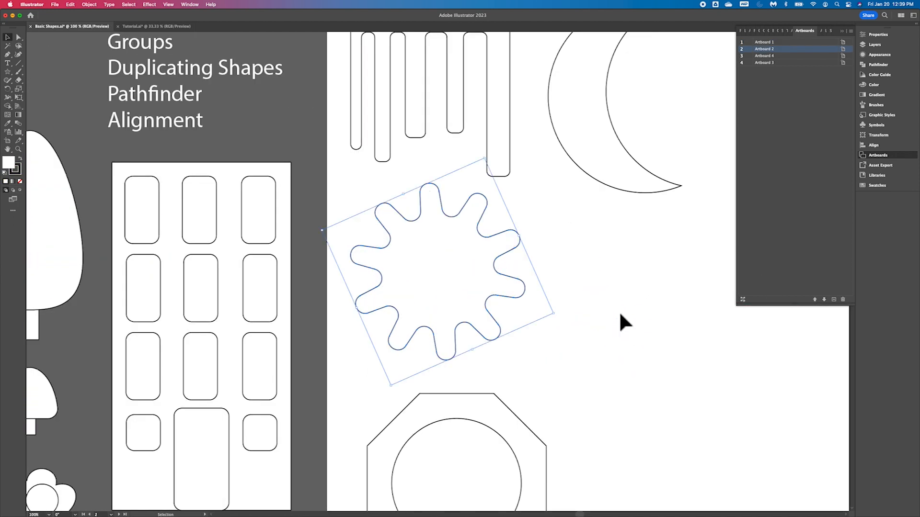
{"action": "scroll", "coordinate": [621, 316], "scroll_direction": "right", "scroll_amount": 10}
{"action": "scroll", "coordinate": [620, 315], "scroll_direction": "up", "scroll_amount": 5}
{"action": "scroll", "coordinate": [619, 311], "scroll_direction": "left", "scroll_amount": 6}
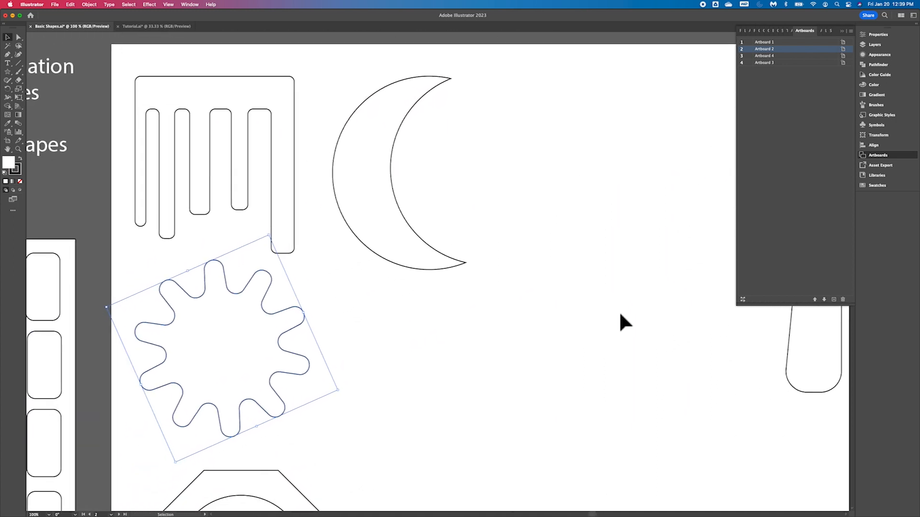
{"action": "scroll", "coordinate": [619, 312], "scroll_direction": "right", "scroll_amount": 8}
{"action": "scroll", "coordinate": [619, 312], "scroll_direction": "up", "scroll_amount": 2}
{"action": "scroll", "coordinate": [620, 314], "scroll_direction": "left", "scroll_amount": 6}
{"action": "scroll", "coordinate": [620, 314], "scroll_direction": "down", "scroll_amount": 2}
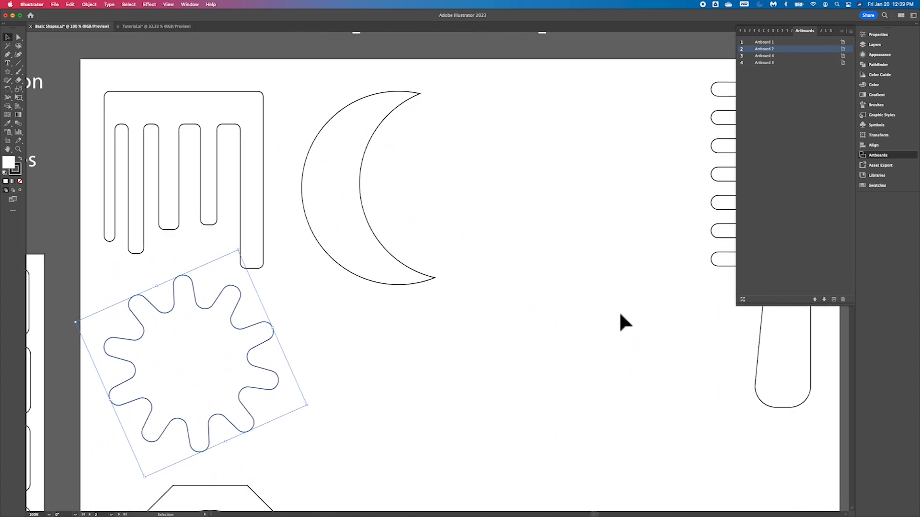
- Select the rake-shaped outline and view its anchor points with the Direct Selection tool
{"action": "left_click", "coordinate": [258, 104]}
{"action": "left_click_drag", "start_coordinate": [172, 104], "coordinate": [191, 102]}
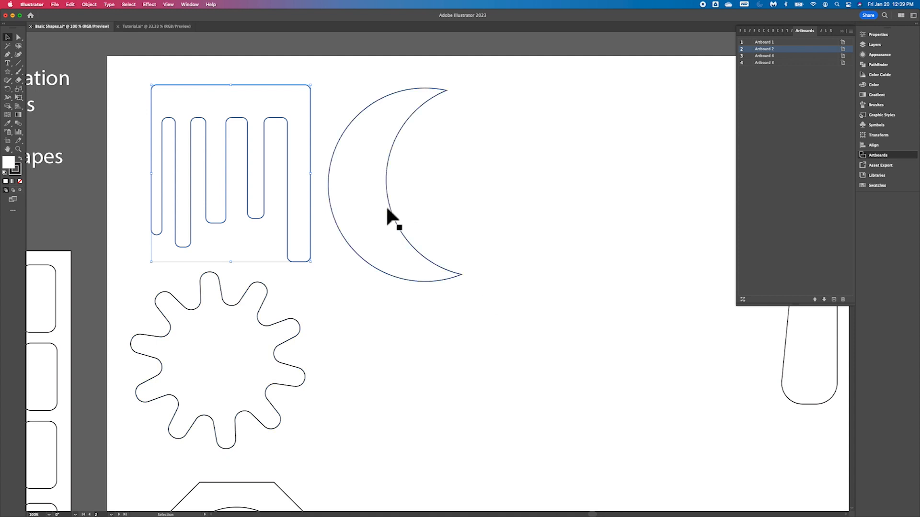
{"action": "scroll", "coordinate": [388, 211], "scroll_direction": "down", "scroll_amount": 5}
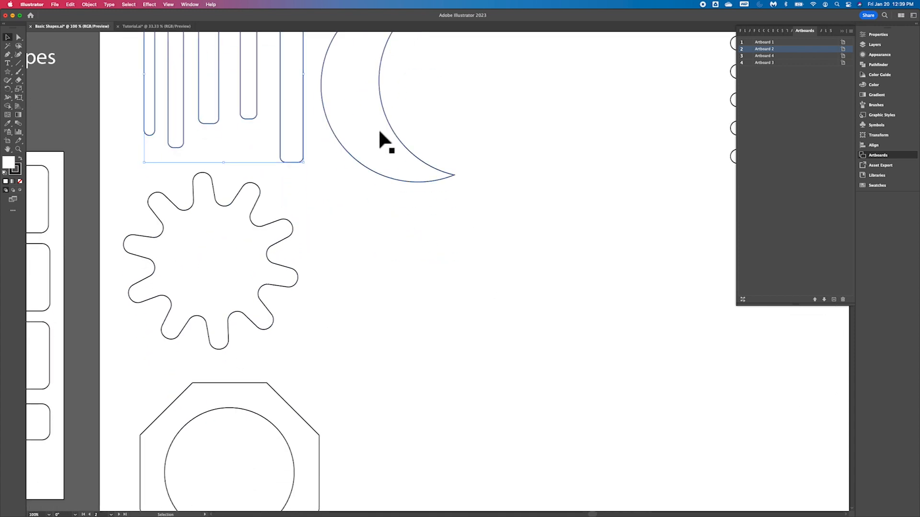
{"action": "scroll", "coordinate": [380, 133], "scroll_direction": "up", "scroll_amount": 6}
{"action": "key", "text": "a"}
{"action": "key", "text": "super+minus"}
{"action": "key", "text": "super+minus"}
{"action": "key", "text": "super+minus"}
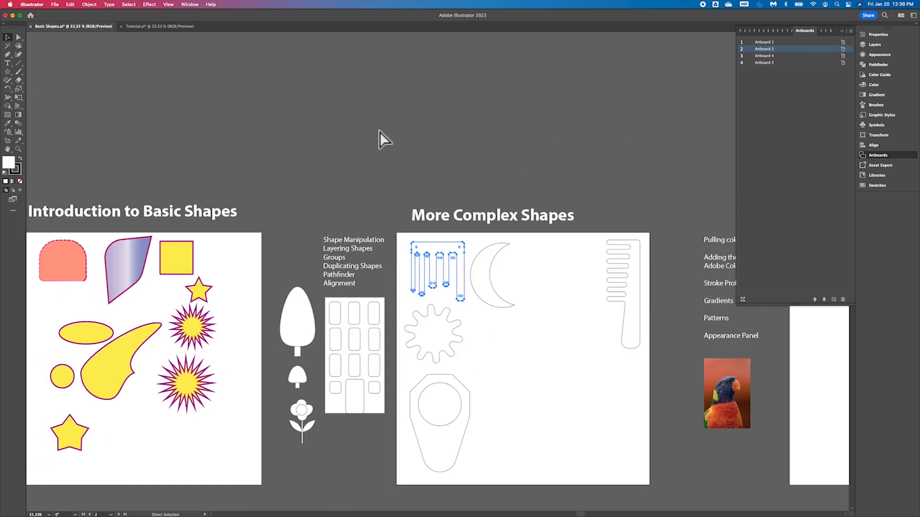
- Select the rake shape and then the crescent moon with the Selection tool
{"action": "key", "text": "v"}
{"action": "key", "text": "super+plus"}
{"action": "key", "text": "super+plus"}
{"action": "key", "text": "super+plus"}
{"action": "key", "text": "super+plus"}
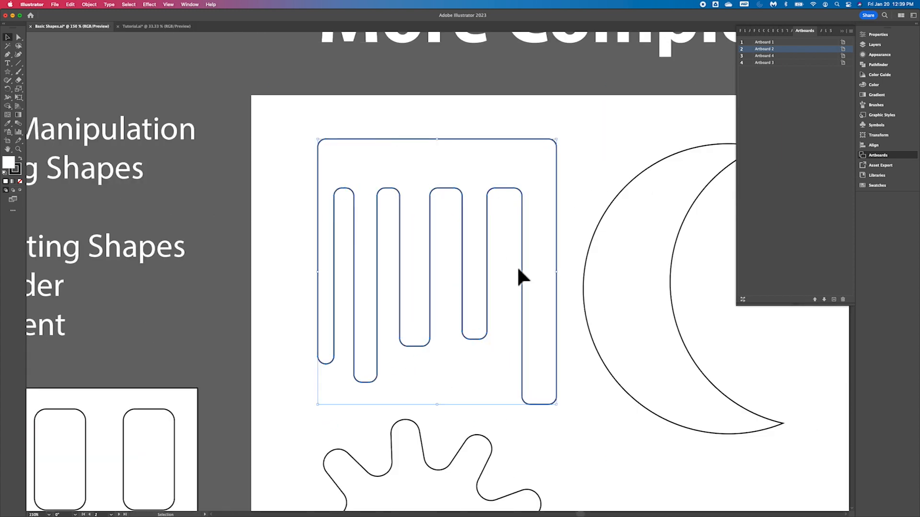
{"action": "scroll", "coordinate": [517, 273], "scroll_direction": "right", "scroll_amount": 6}
{"action": "scroll", "coordinate": [517, 273], "scroll_direction": "down", "scroll_amount": 2}
{"action": "left_click_drag", "start_coordinate": [466, 210], "coordinate": [490, 205]}
{"action": "left_click", "coordinate": [298, 86]}
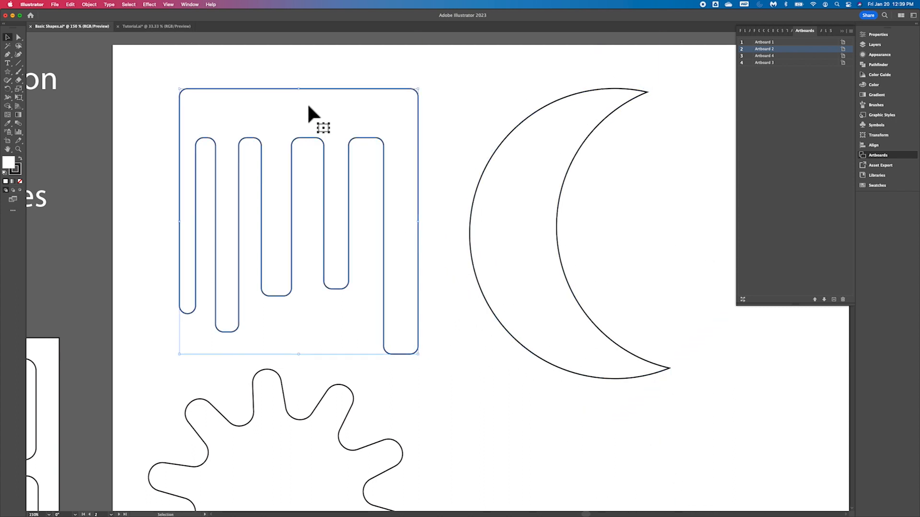
{"action": "left_click", "coordinate": [540, 166]}
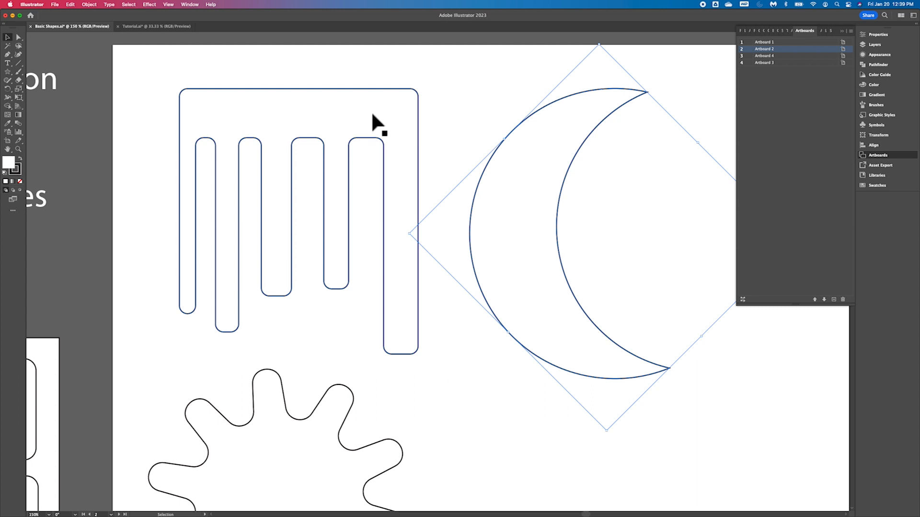
{"action": "key", "text": "super+minus"}
{"action": "key", "text": "super+minus"}
{"action": "key", "text": "super+minus"}
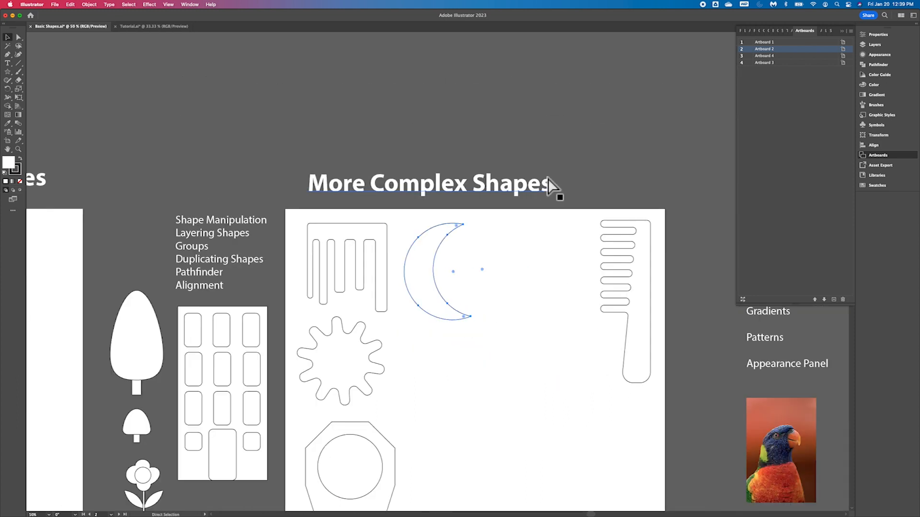
- Move the crescent, the hair comb, the gear and the octagon shape above the artboard onto the pasteboard
{"action": "left_click_drag", "start_coordinate": [419, 273], "coordinate": [447, 111]}
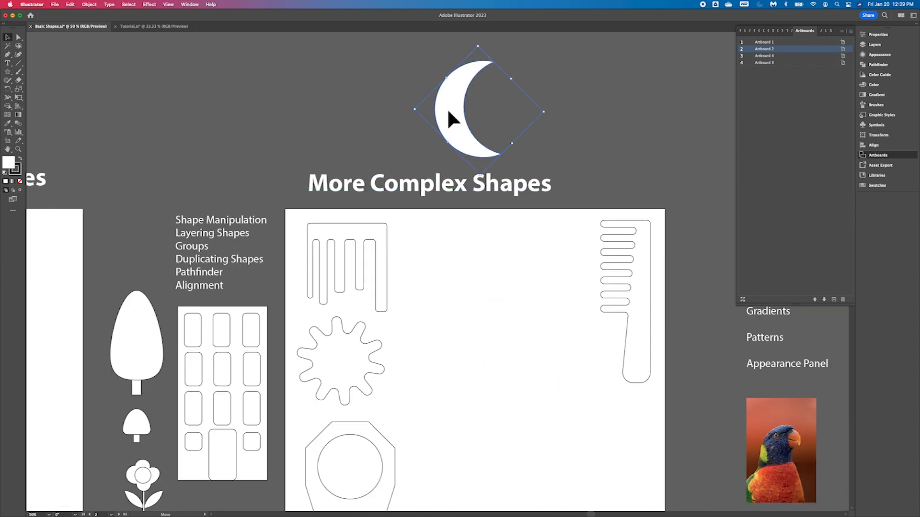
{"action": "left_click_drag", "start_coordinate": [625, 290], "coordinate": [602, 107]}
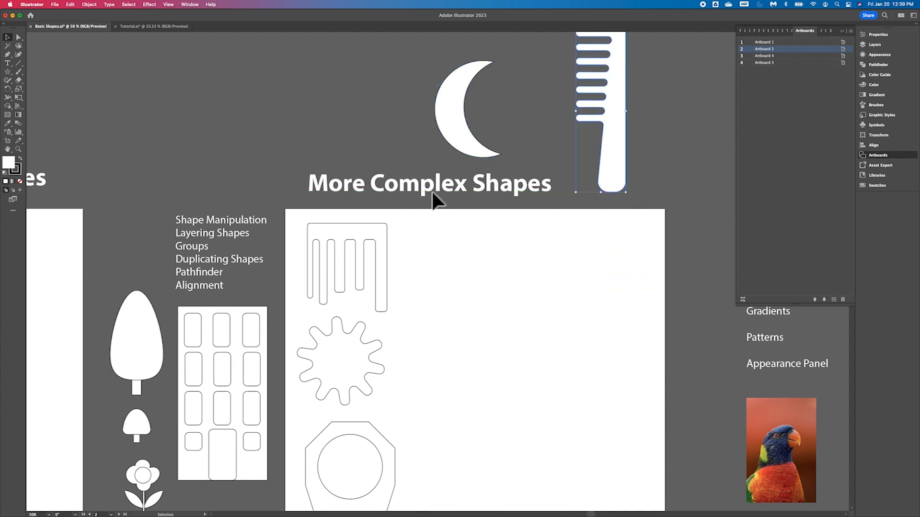
{"action": "left_click_drag", "start_coordinate": [346, 386], "coordinate": [379, 126]}
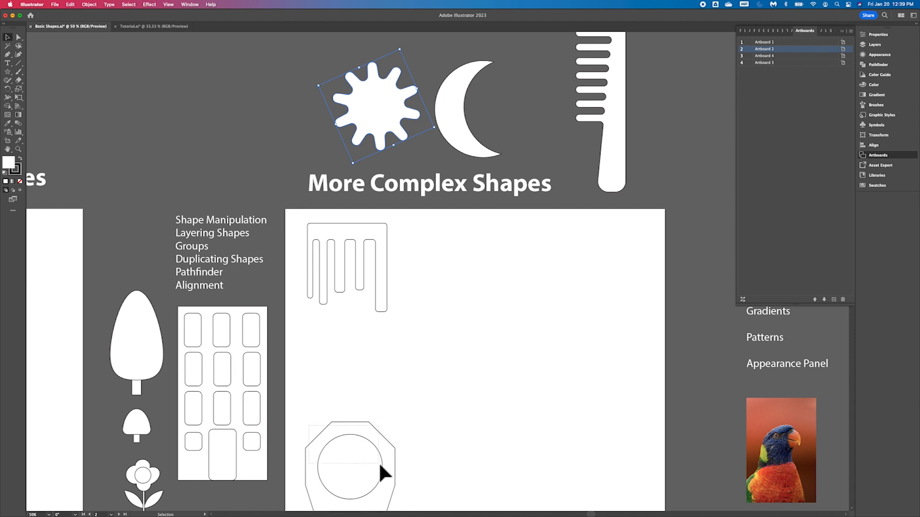
{"action": "left_click_drag", "start_coordinate": [332, 430], "coordinate": [253, 50]}
{"action": "mouse_move", "coordinate": [343, 233]}
{"action": "left_mouse_down"}
{"action": "mouse_move", "coordinate": [349, 244]}
{"action": "mouse_move", "coordinate": [335, 232]}
{"action": "left_mouse_up"}
{"action": "scroll", "coordinate": [336, 232], "scroll_direction": "up", "scroll_amount": 3}
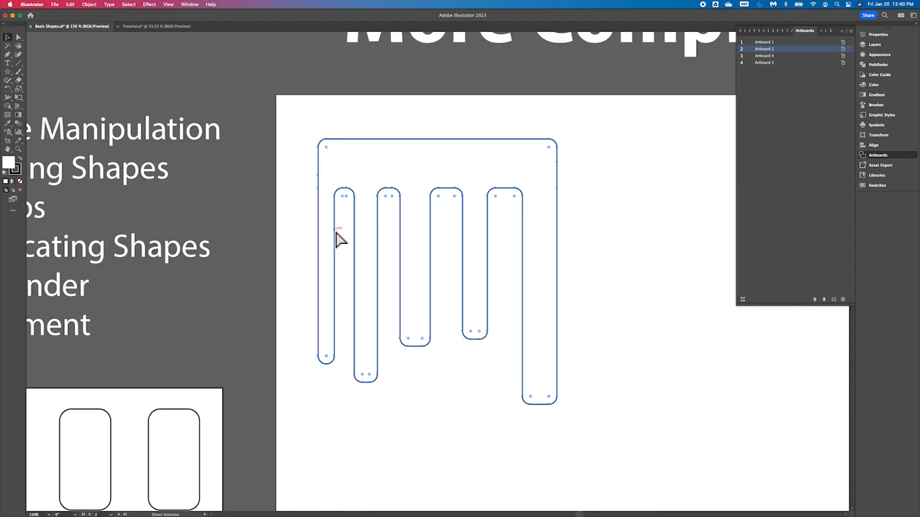
- Draw a wide horizontal rounded rectangle beside the rake shape with the Rounded Rectangle tool
{"action": "scroll", "coordinate": [335, 232], "scroll_direction": "right", "scroll_amount": 6}
{"action": "scroll", "coordinate": [335, 232], "scroll_direction": "down", "scroll_amount": 1}
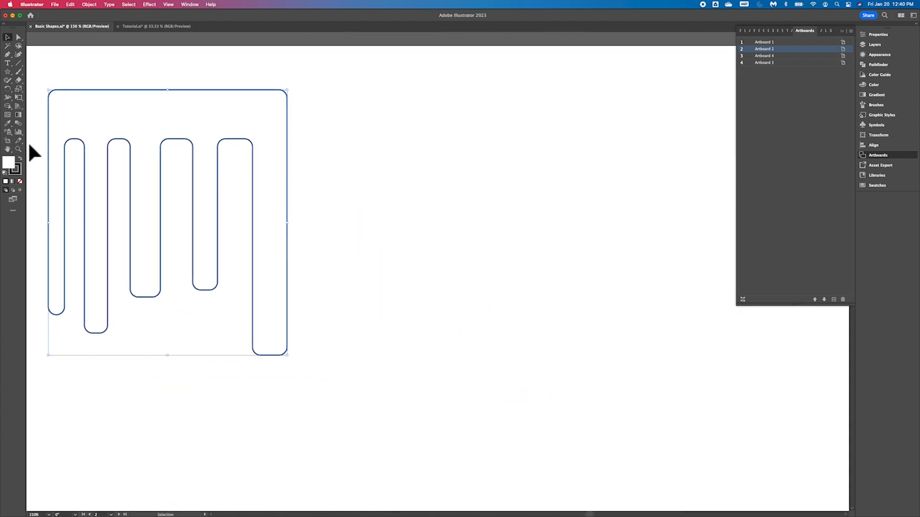
{"action": "left_click_drag", "start_coordinate": [8, 72], "coordinate": [42, 73]}
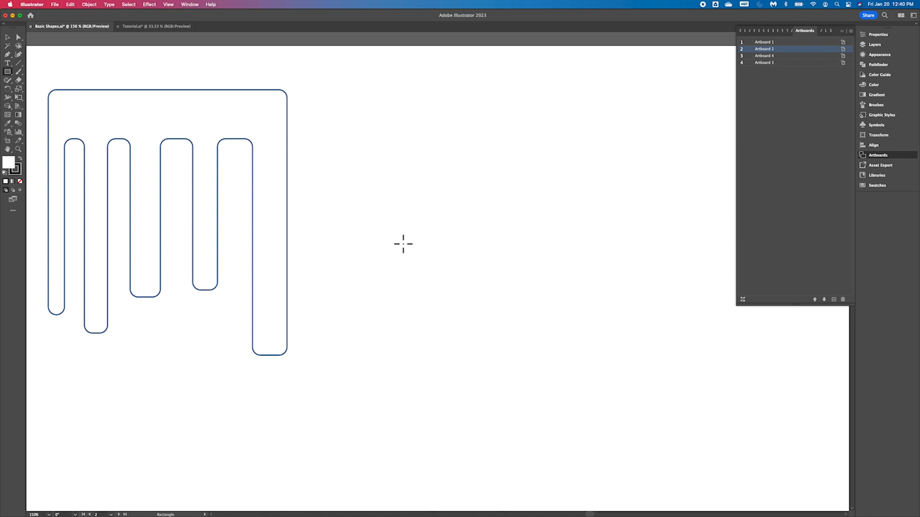
{"action": "left_click_drag", "start_coordinate": [11, 73], "coordinate": [49, 82]}
{"action": "left_click_drag", "start_coordinate": [383, 92], "coordinate": [708, 154]}
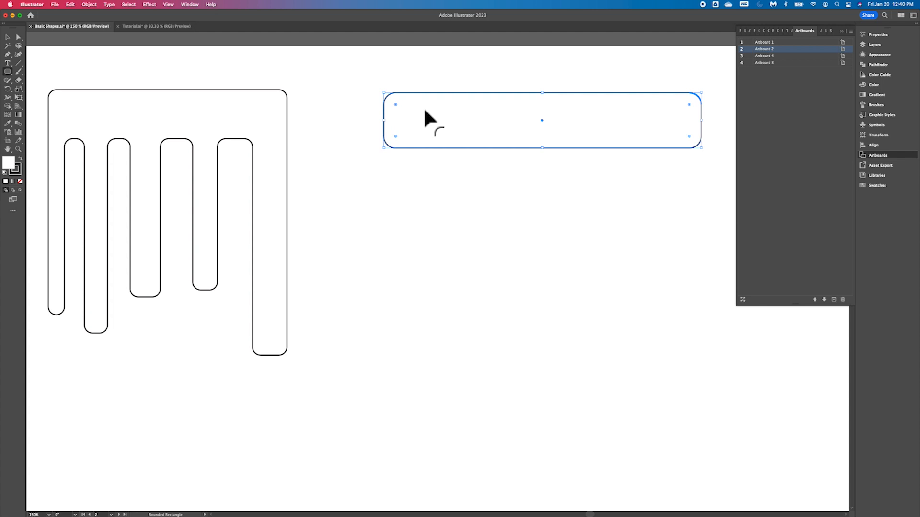
{"action": "left_click", "coordinate": [391, 316]}
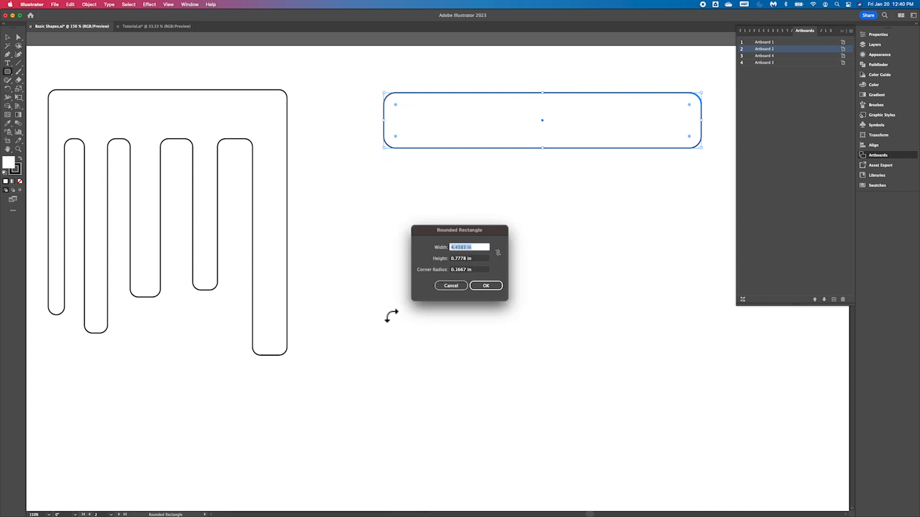
{"action": "left_click", "coordinate": [458, 289]}
- Draw five vertical rounded rectangles of varying widths hanging from the horizontal bar
{"action": "left_click_drag", "start_coordinate": [456, 277], "coordinate": [391, 115]}
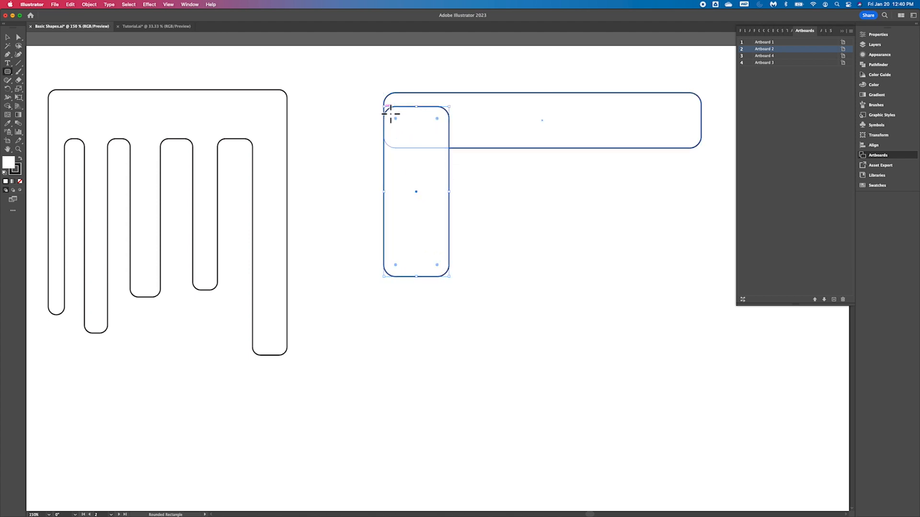
{"action": "left_click_drag", "start_coordinate": [455, 197], "coordinate": [428, 199]}
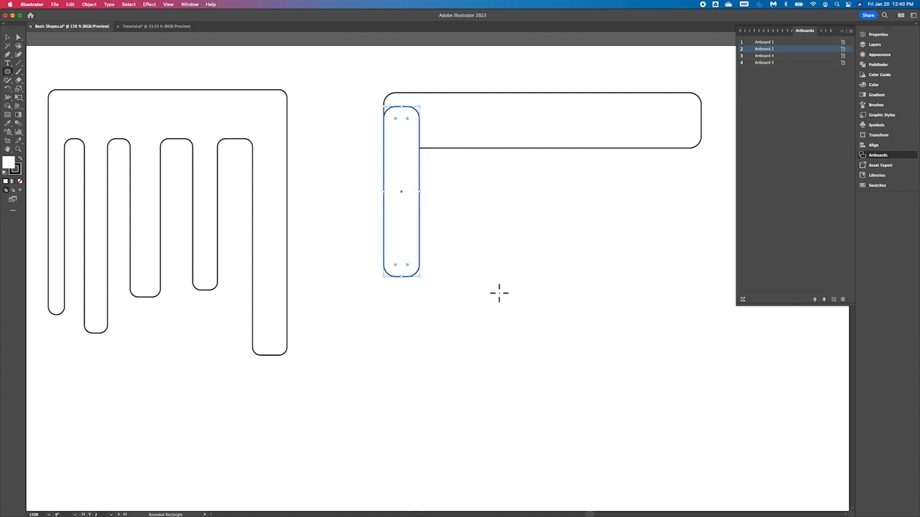
{"action": "mouse_move", "coordinate": [498, 343]}
{"action": "left_mouse_down"}
{"action": "mouse_move", "coordinate": [438, 123]}
{"action": "mouse_move", "coordinate": [448, 107]}
{"action": "left_mouse_up"}
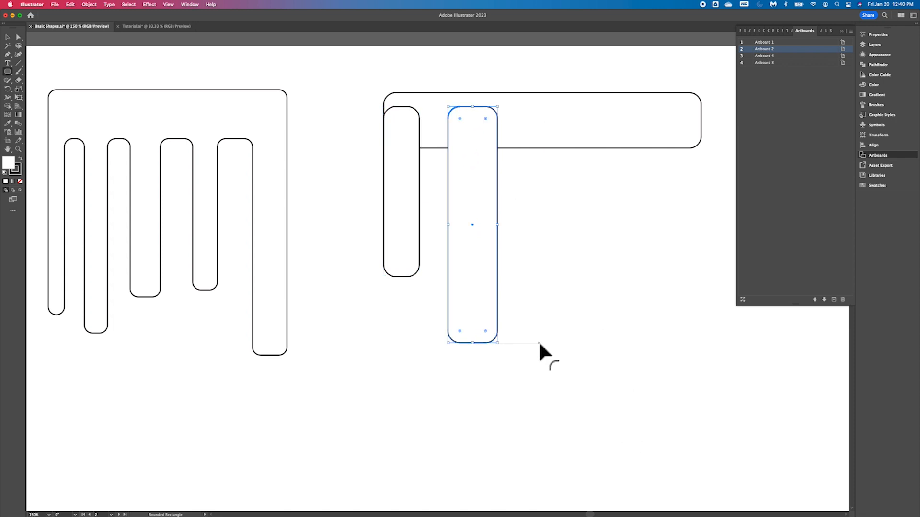
{"action": "left_click_drag", "start_coordinate": [528, 343], "coordinate": [567, 106]}
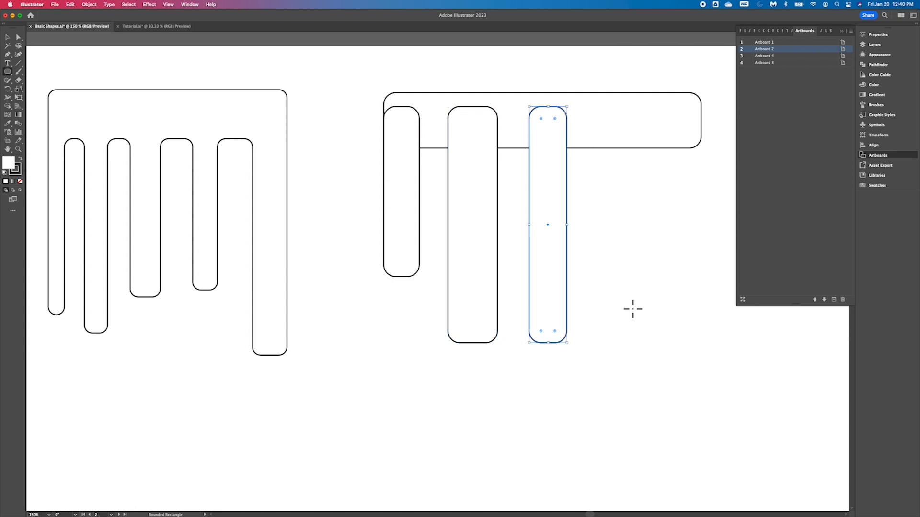
{"action": "left_click_drag", "start_coordinate": [613, 334], "coordinate": [645, 102]}
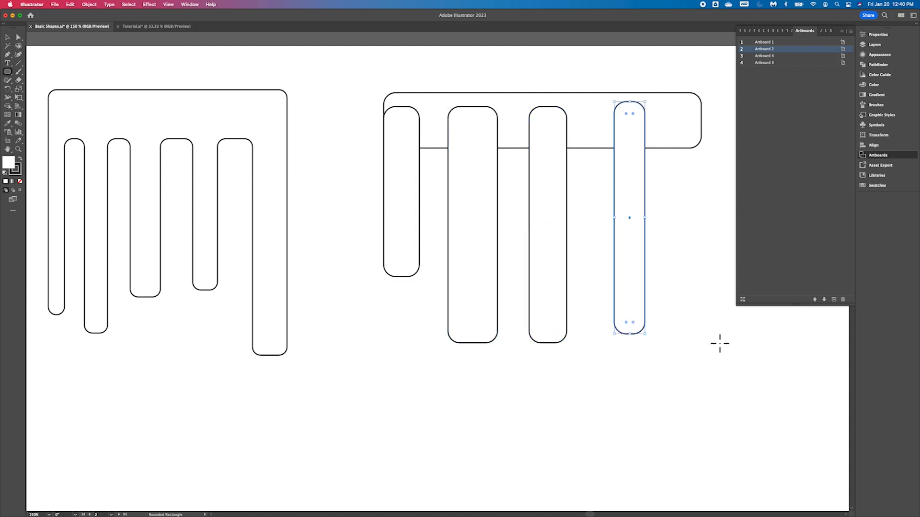
{"action": "left_click_drag", "start_coordinate": [687, 340], "coordinate": [707, 110]}
- Open the Pathfinder panel and float it over the canvas beside the new shapes
{"action": "scroll", "coordinate": [531, 316], "scroll_direction": "right", "scroll_amount": 3}
{"action": "scroll", "coordinate": [531, 316], "scroll_direction": "down", "scroll_amount": 2}
{"action": "scroll", "coordinate": [531, 316], "scroll_direction": "up", "scroll_amount": 3}
{"action": "scroll", "coordinate": [531, 316], "scroll_direction": "right", "scroll_amount": 2}
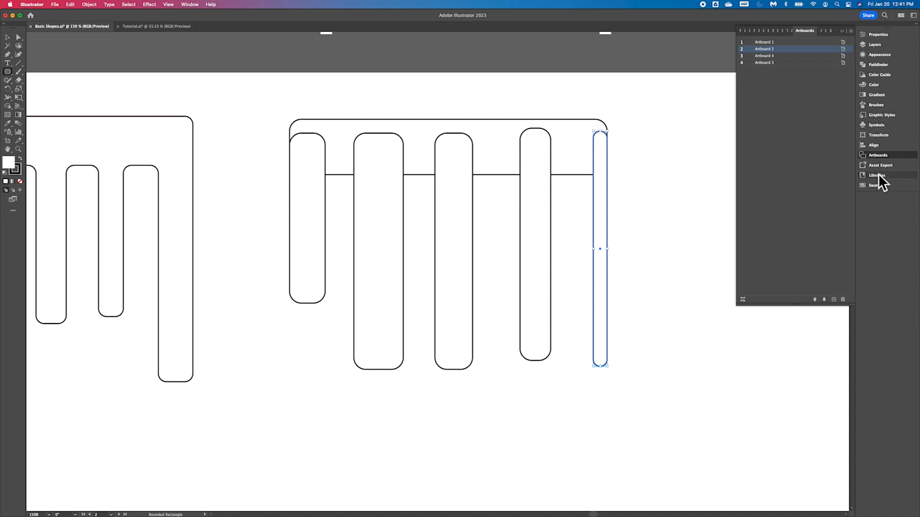
{"action": "left_click", "coordinate": [880, 67]}
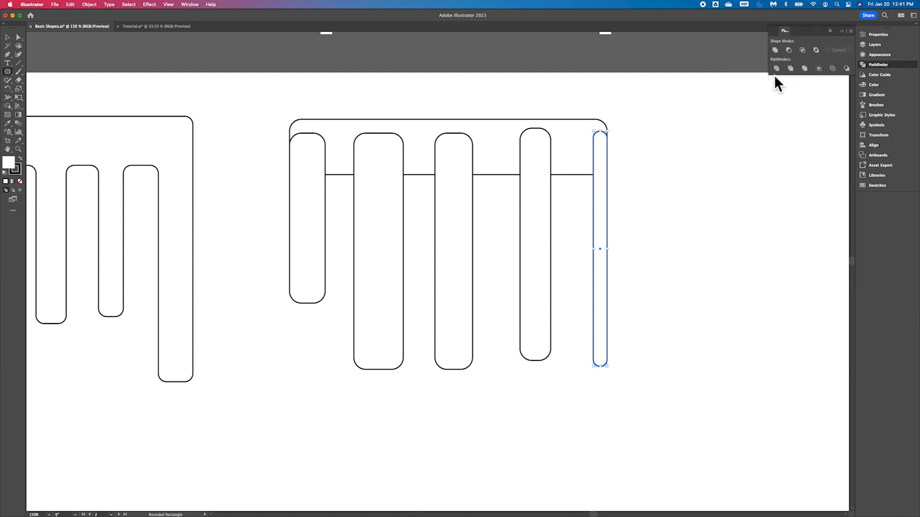
{"action": "left_click_drag", "start_coordinate": [786, 32], "coordinate": [650, 139]}
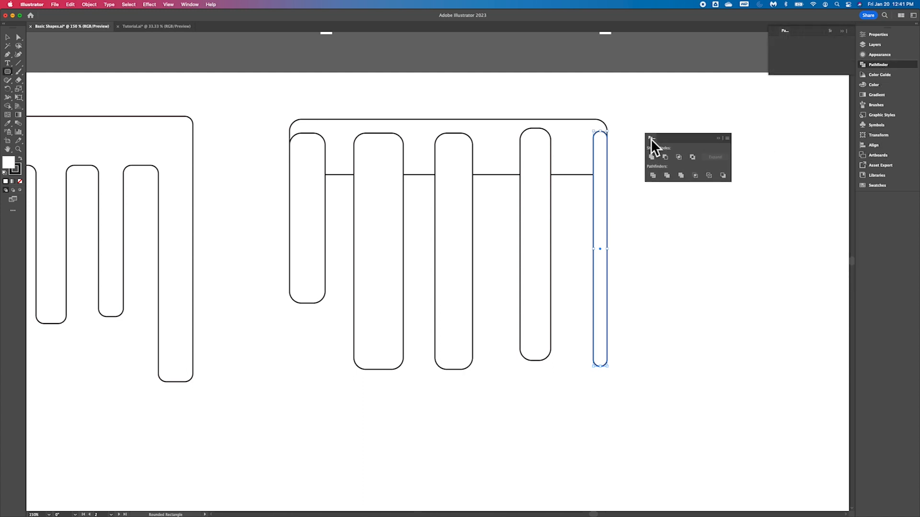
{"action": "left_click", "coordinate": [724, 138]}
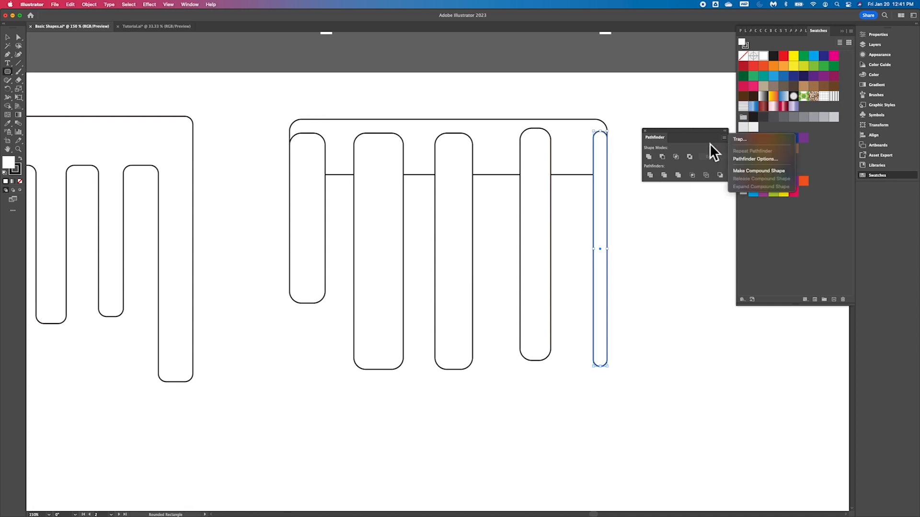
{"action": "left_click", "coordinate": [709, 142]}
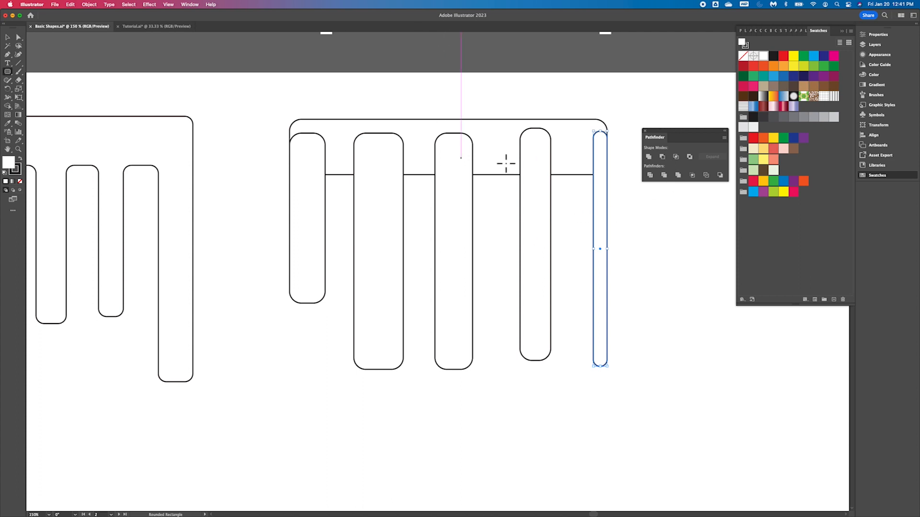
- Select the horizontal bar and the five vertical rounded rectangles and unite them into one shape with Pathfinder
{"action": "left_click", "coordinate": [8, 38]}
{"action": "left_click_drag", "start_coordinate": [297, 211], "coordinate": [298, 313]}
{"action": "left_click_drag", "start_coordinate": [491, 301], "coordinate": [621, 370]}
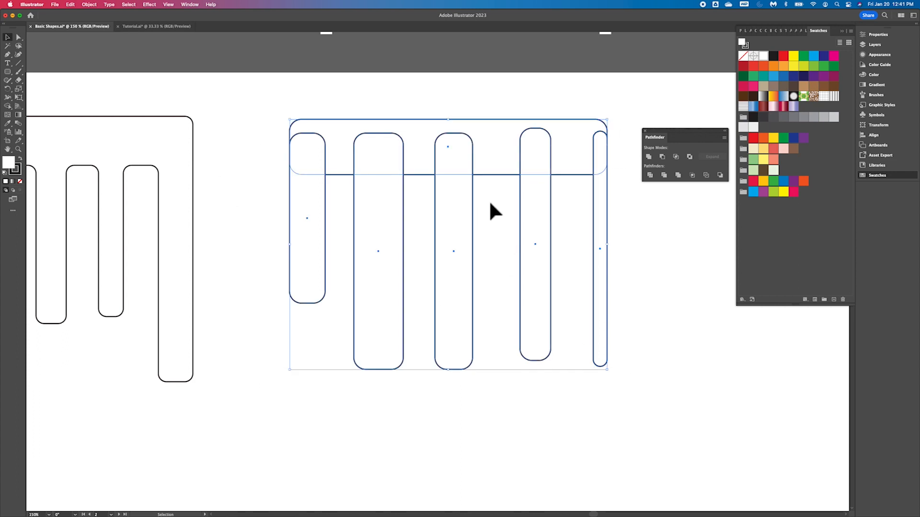
{"action": "left_click", "coordinate": [650, 157]}
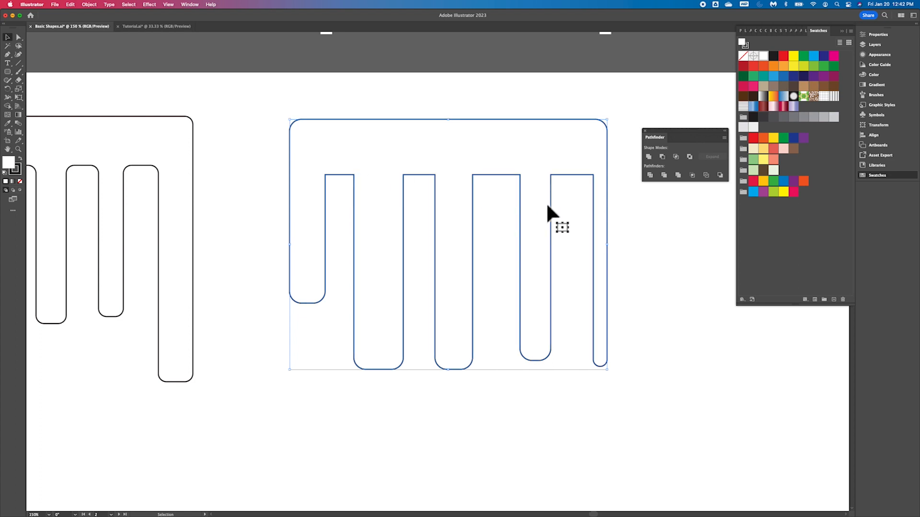
{"action": "key", "text": "super+z"}
{"action": "key", "text": "v"}
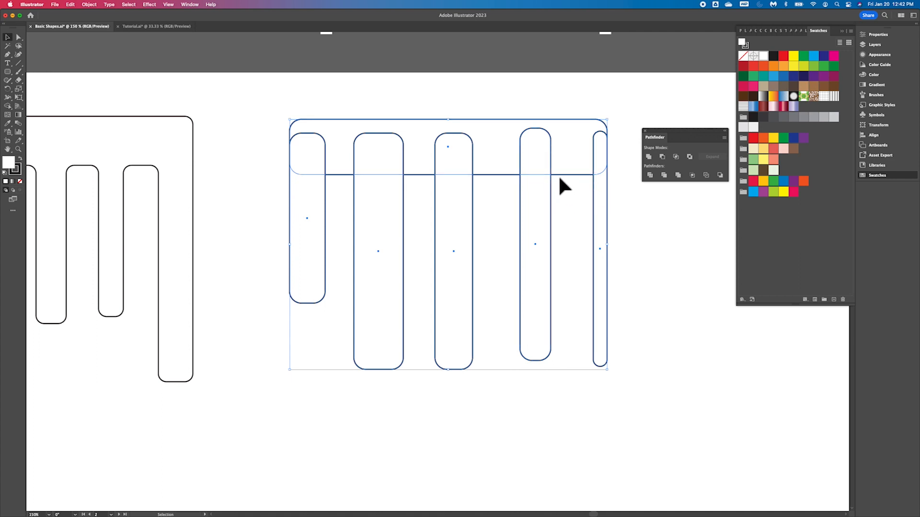
{"action": "left_click", "coordinate": [649, 158]}
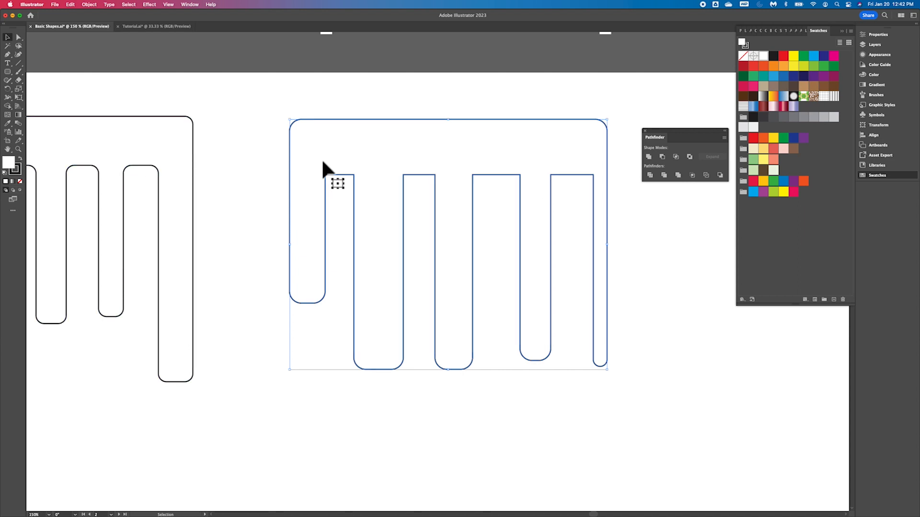
- Round the inner corners where the first two prongs meet the bar using the live corner widgets
{"action": "left_click", "coordinate": [18, 37]}
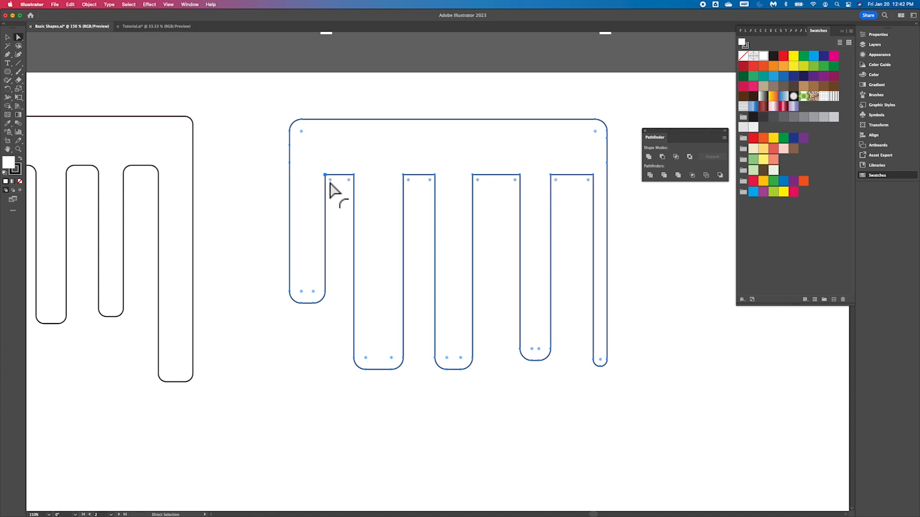
{"action": "left_click_drag", "start_coordinate": [331, 183], "coordinate": [335, 191]}
{"action": "key", "text": "super+z"}
{"action": "left_click", "coordinate": [349, 182]}
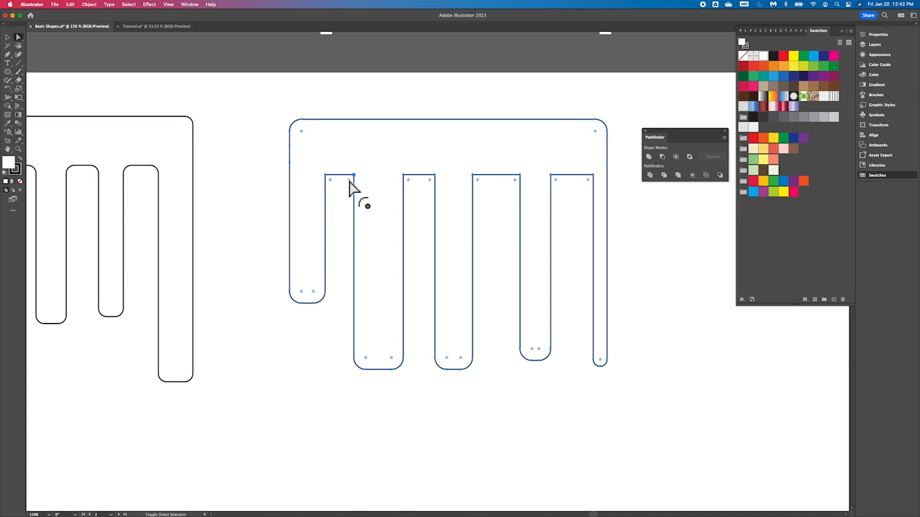
{"action": "left_click", "coordinate": [432, 181]}
{"action": "left_click_drag", "start_coordinate": [432, 185], "coordinate": [428, 202]}
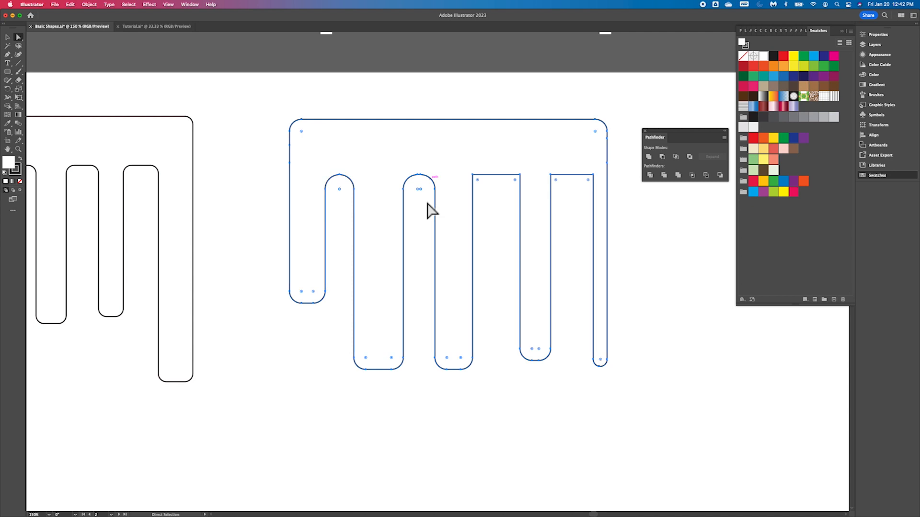
{"action": "left_click", "coordinate": [486, 101]}
- Draw a wide horizontal rectangle below the rakes and a tall vertical rectangle hanging from its left end
{"action": "scroll", "coordinate": [541, 275], "scroll_direction": "down", "scroll_amount": 3}
{"action": "scroll", "coordinate": [541, 276], "scroll_direction": "right", "scroll_amount": 3}
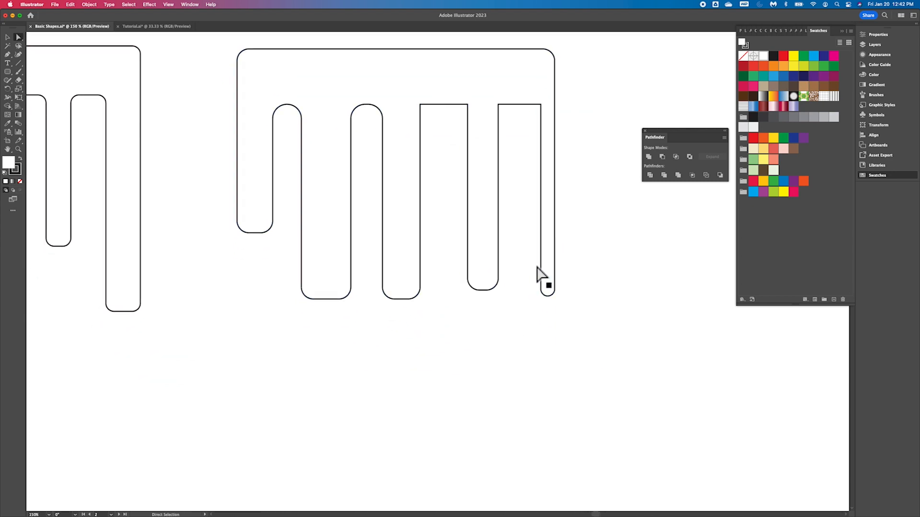
{"action": "scroll", "coordinate": [542, 276], "scroll_direction": "up", "scroll_amount": 2}
{"action": "scroll", "coordinate": [541, 276], "scroll_direction": "left", "scroll_amount": 4}
{"action": "scroll", "coordinate": [542, 276], "scroll_direction": "down", "scroll_amount": 2}
{"action": "scroll", "coordinate": [541, 275], "scroll_direction": "left", "scroll_amount": 6}
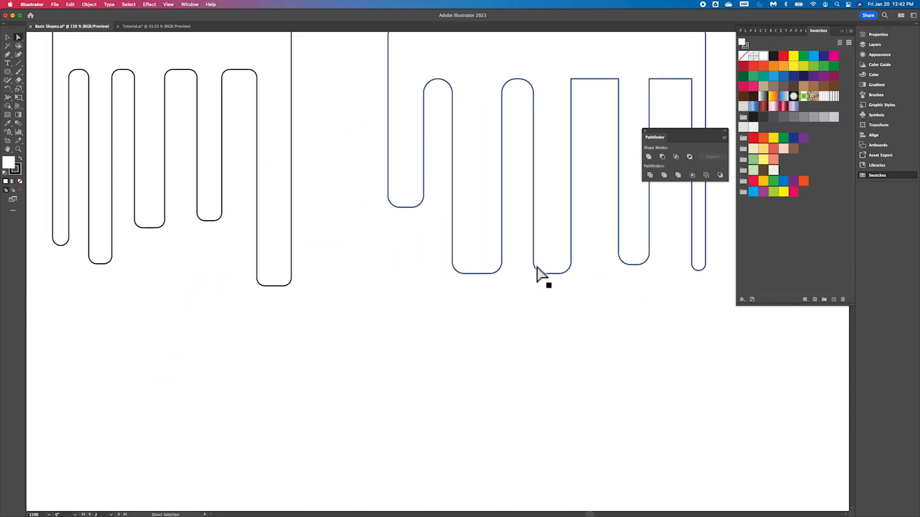
{"action": "scroll", "coordinate": [541, 275], "scroll_direction": "up", "scroll_amount": 3}
{"action": "scroll", "coordinate": [541, 275], "scroll_direction": "down", "scroll_amount": 1}
{"action": "scroll", "coordinate": [541, 275], "scroll_direction": "down", "scroll_amount": 1}
{"action": "scroll", "coordinate": [541, 275], "scroll_direction": "left", "scroll_amount": 1}
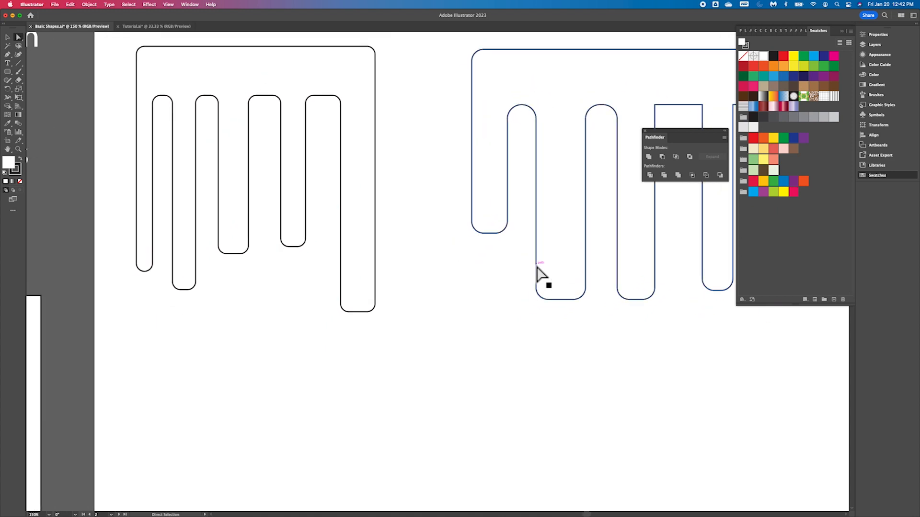
{"action": "scroll", "coordinate": [541, 276], "scroll_direction": "right", "scroll_amount": 6}
{"action": "scroll", "coordinate": [541, 275], "scroll_direction": "down", "scroll_amount": 1}
{"action": "scroll", "coordinate": [542, 276], "scroll_direction": "up", "scroll_amount": 1}
{"action": "scroll", "coordinate": [542, 275], "scroll_direction": "down", "scroll_amount": 2}
{"action": "scroll", "coordinate": [542, 276], "scroll_direction": "left", "scroll_amount": 1}
{"action": "scroll", "coordinate": [541, 276], "scroll_direction": "down", "scroll_amount": 2}
{"action": "scroll", "coordinate": [541, 275], "scroll_direction": "right", "scroll_amount": 4}
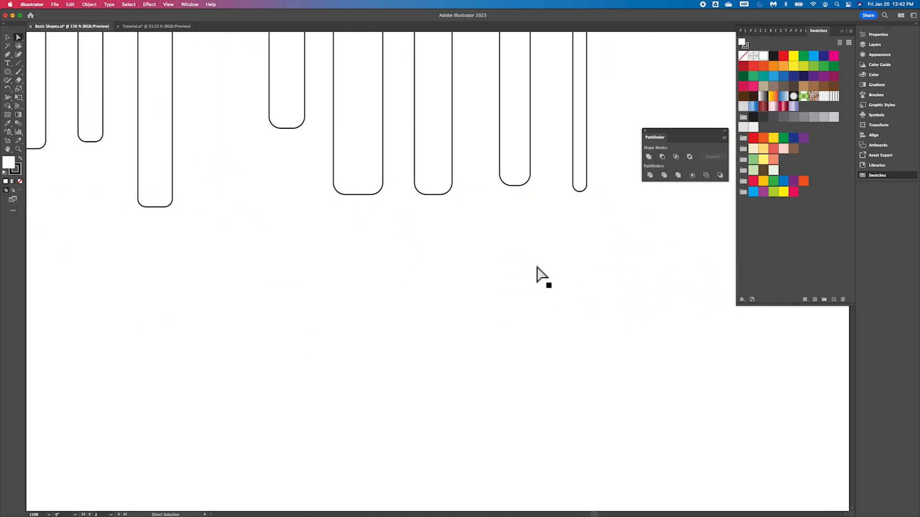
{"action": "left_click_drag", "start_coordinate": [10, 73], "coordinate": [46, 72]}
{"action": "left_click_drag", "start_coordinate": [228, 231], "coordinate": [646, 273]}
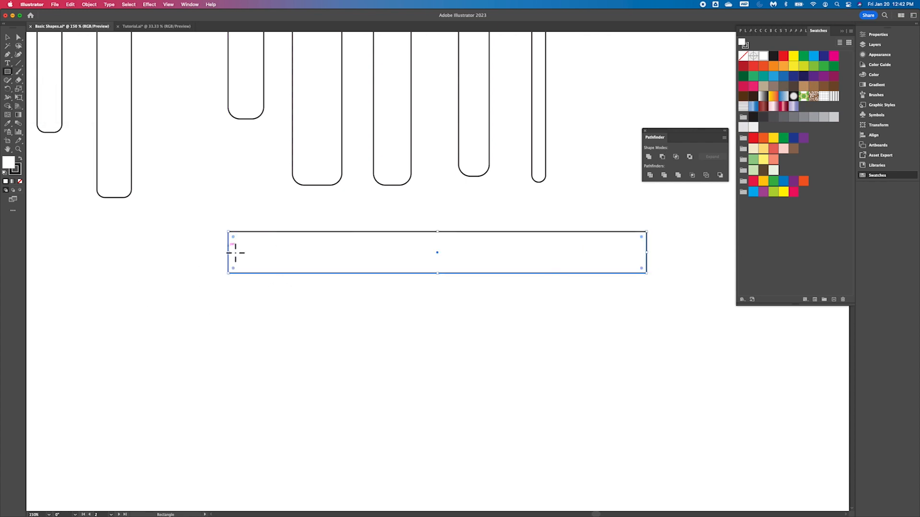
{"action": "mouse_move", "coordinate": [234, 252]}
{"action": "left_mouse_down"}
{"action": "mouse_move", "coordinate": [242, 474]}
{"action": "mouse_move", "coordinate": [294, 479]}
{"action": "mouse_move", "coordinate": [261, 477]}
{"action": "mouse_move", "coordinate": [275, 445]}
{"action": "mouse_move", "coordinate": [269, 470]}
{"action": "left_mouse_up"}
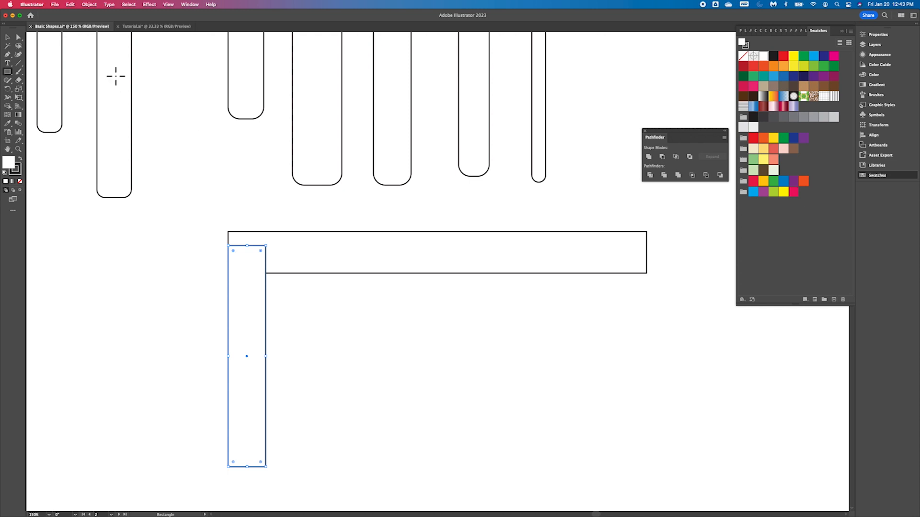
- Duplicate the vertical rectangle along the bar to make six evenly spaced prongs
{"action": "left_click", "coordinate": [10, 39]}
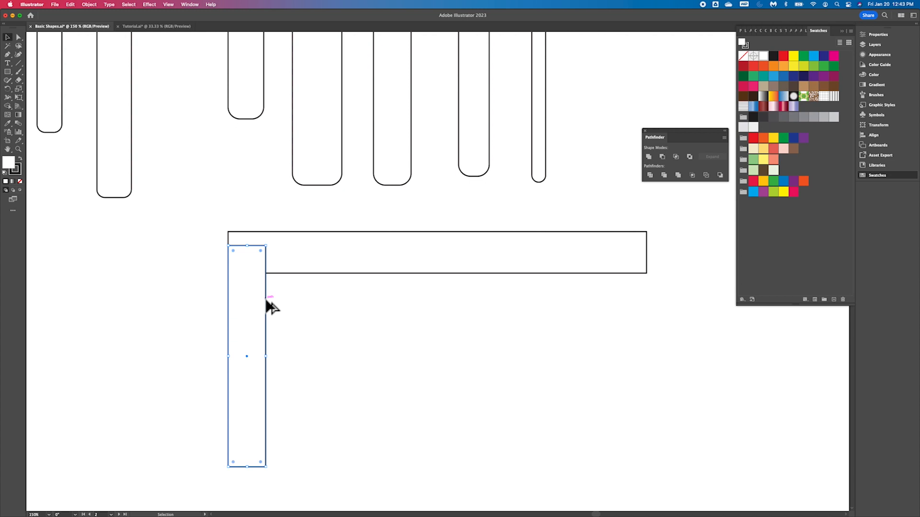
{"action": "left_click_drag", "start_coordinate": [267, 301], "coordinate": [647, 302]}
{"action": "left_click", "coordinate": [533, 344]}
{"action": "mouse_move", "coordinate": [555, 364]}
{"action": "left_mouse_down"}
{"action": "mouse_move", "coordinate": [596, 361]}
{"action": "mouse_move", "coordinate": [571, 363]}
{"action": "left_mouse_up"}
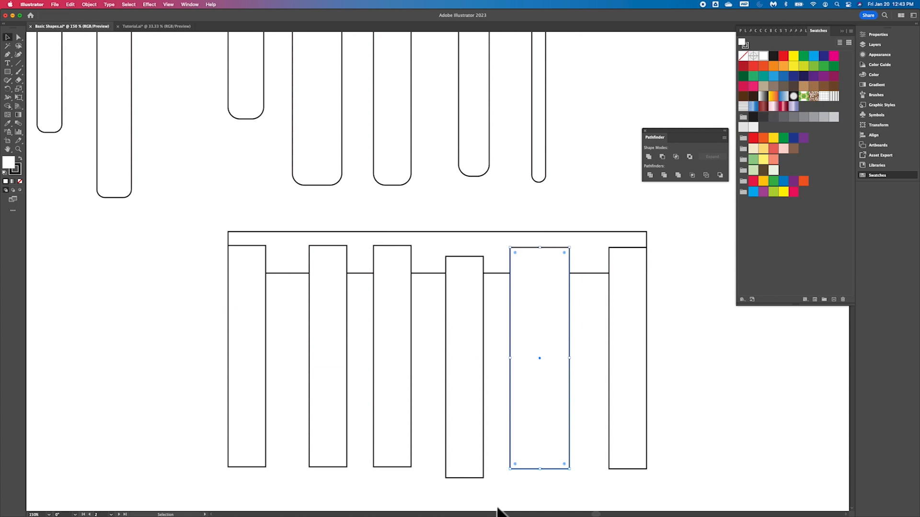
- Resize several vertical rectangles by their bottom edges so the prongs have varying lengths
{"action": "scroll", "coordinate": [565, 444], "scroll_direction": "down", "scroll_amount": 4}
{"action": "left_click_drag", "start_coordinate": [511, 387], "coordinate": [517, 473]}
{"action": "left_click", "coordinate": [437, 337]}
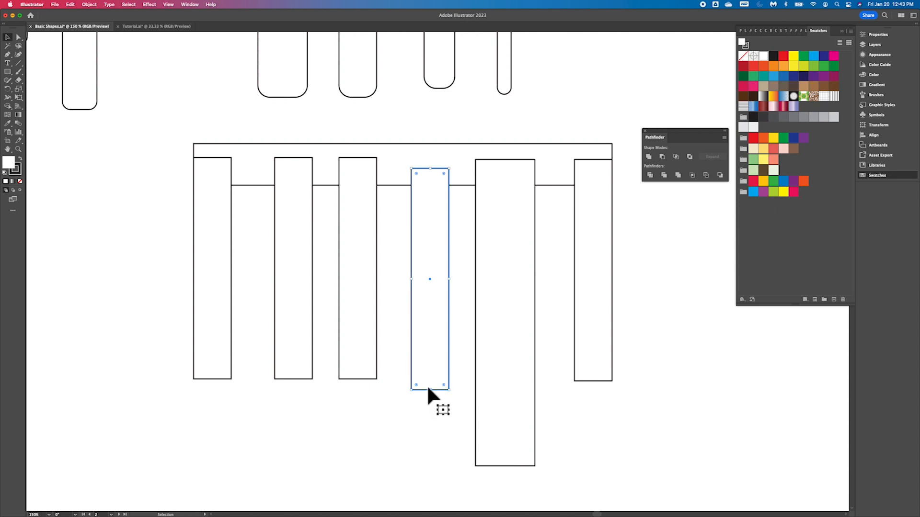
{"action": "left_click_drag", "start_coordinate": [431, 390], "coordinate": [424, 485]}
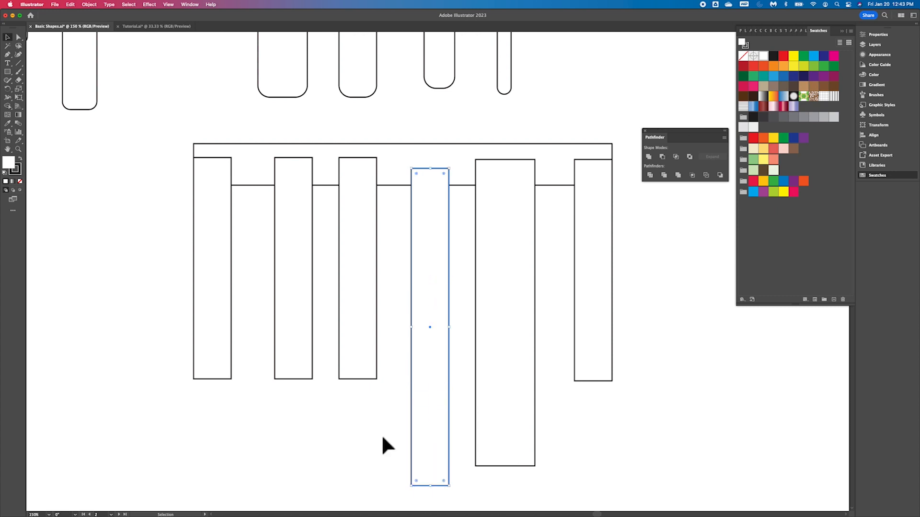
{"action": "left_click", "coordinate": [356, 355]}
{"action": "left_click_drag", "start_coordinate": [362, 382], "coordinate": [364, 353]}
{"action": "left_click", "coordinate": [288, 340]}
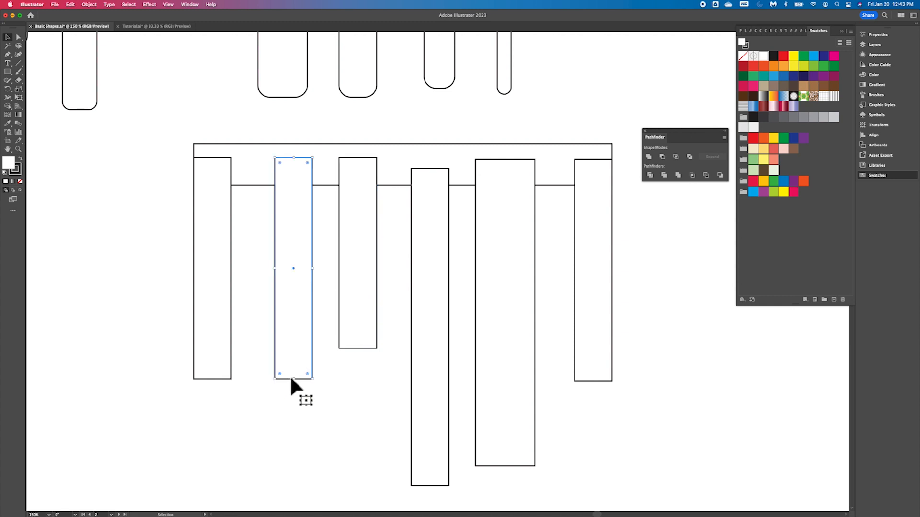
{"action": "left_click_drag", "start_coordinate": [300, 381], "coordinate": [296, 459]}
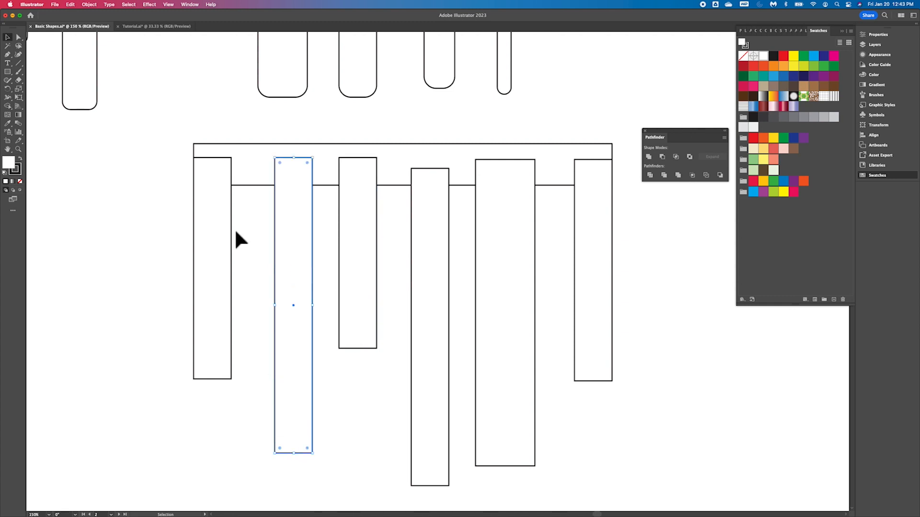
- Select the bar and all six prongs and unite them with Pathfinder
{"action": "left_click", "coordinate": [177, 162]}
{"action": "left_click_drag", "start_coordinate": [167, 135], "coordinate": [607, 313]}
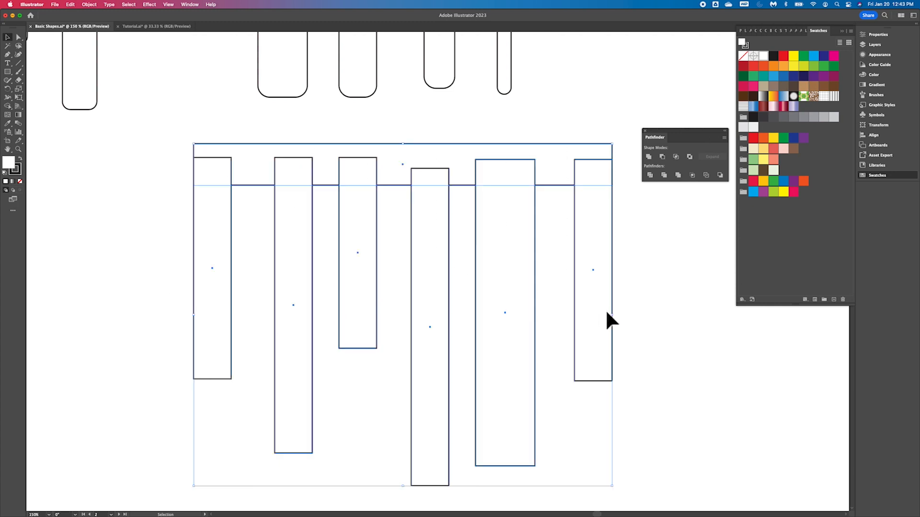
{"action": "left_click", "coordinate": [650, 158]}
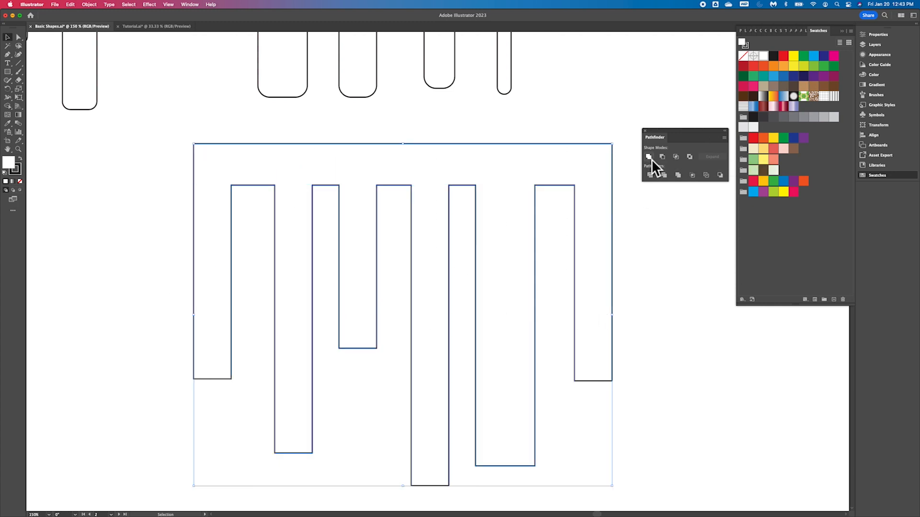
- Round all corners of the united rake shape with the live corner widgets, then deselect it
{"action": "left_click", "coordinate": [19, 38]}
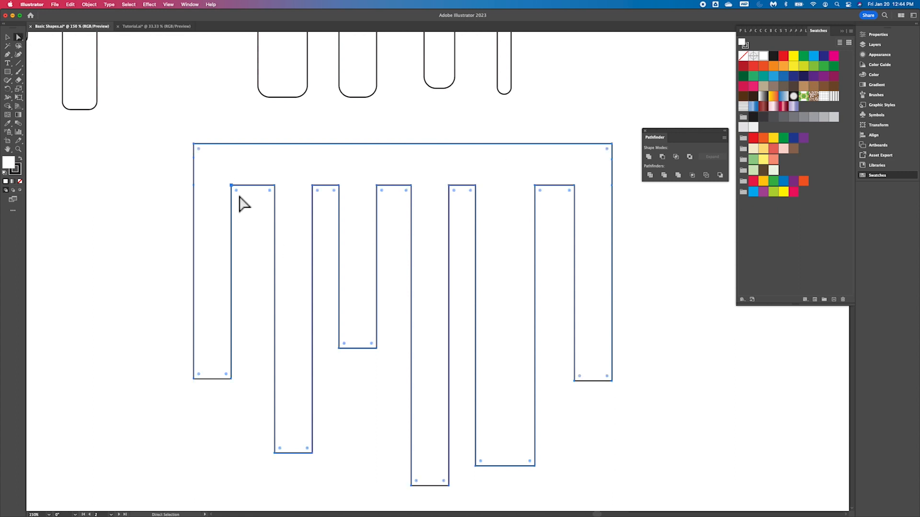
{"action": "left_click_drag", "start_coordinate": [236, 193], "coordinate": [237, 196]}
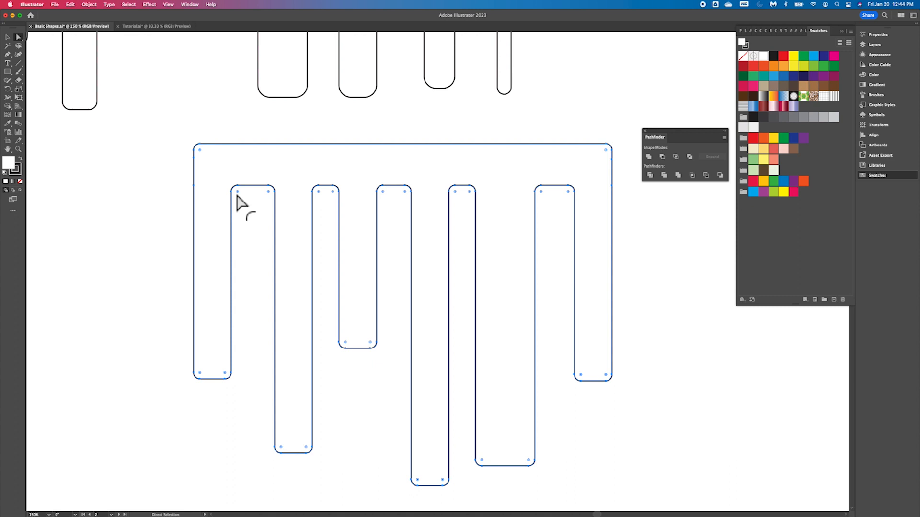
{"action": "left_click", "coordinate": [8, 37]}
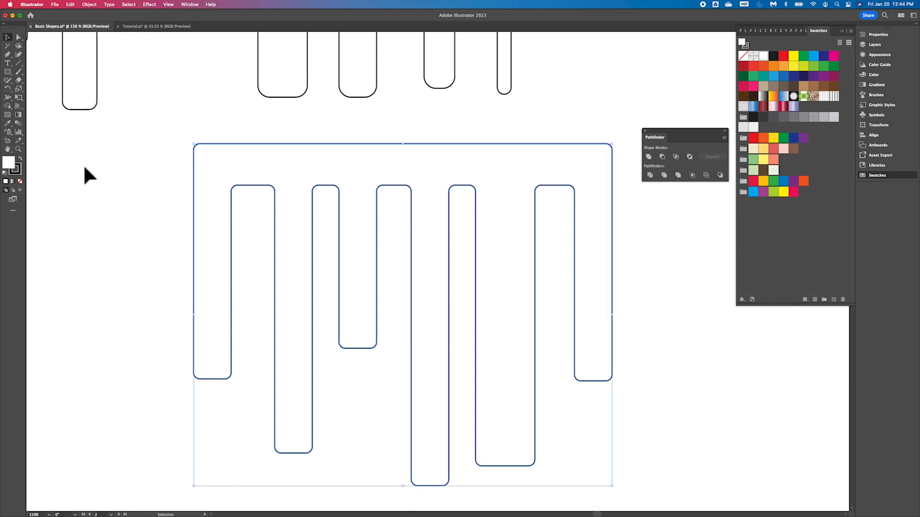
{"action": "left_click", "coordinate": [99, 205]}
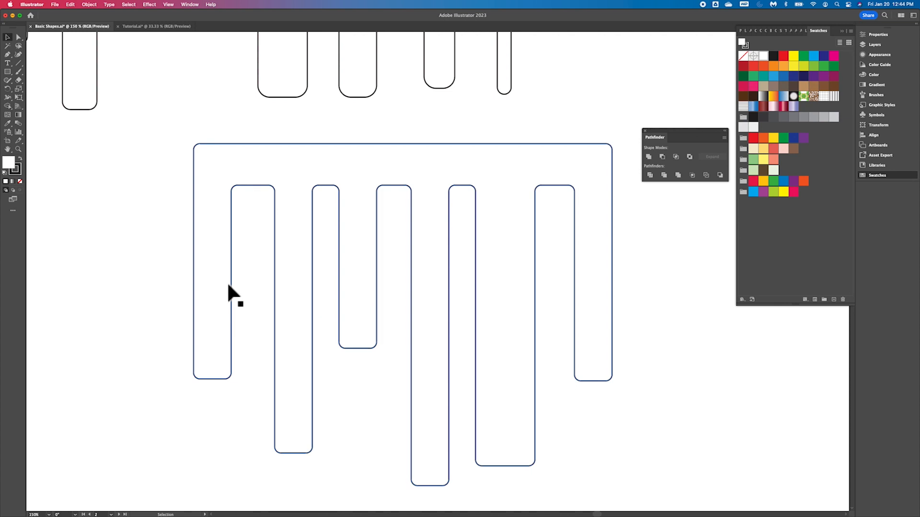
- Move the three rake shapes off the artboard onto the pasteboard above it
{"action": "key", "text": "super+minus"}
{"action": "key", "text": "super+minus"}
{"action": "key", "text": "super+minus"}
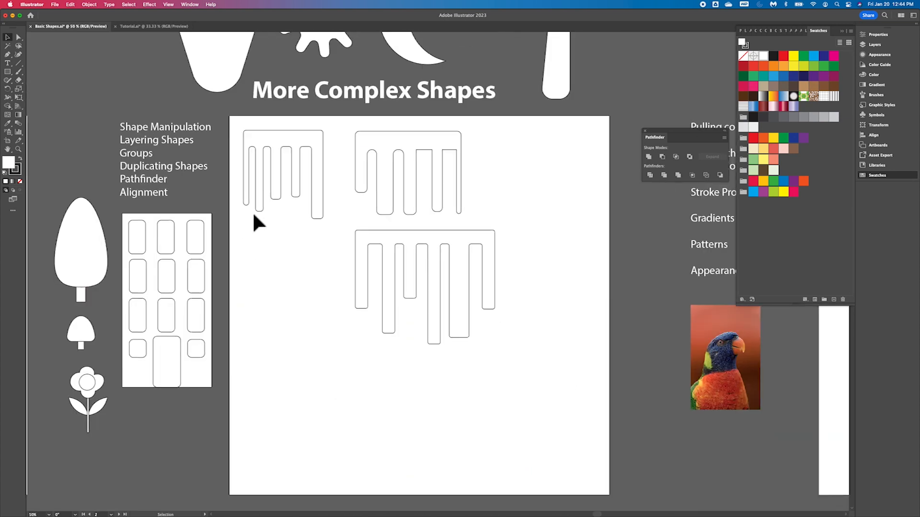
{"action": "scroll", "coordinate": [252, 211], "scroll_direction": "up", "scroll_amount": 4}
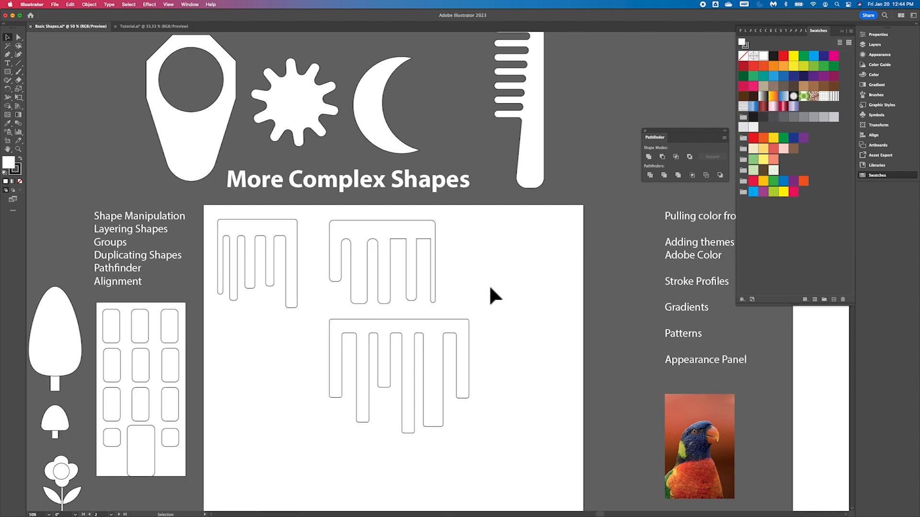
{"action": "scroll", "coordinate": [488, 284], "scroll_direction": "right", "scroll_amount": 3}
{"action": "scroll", "coordinate": [489, 284], "scroll_direction": "up", "scroll_amount": 1}
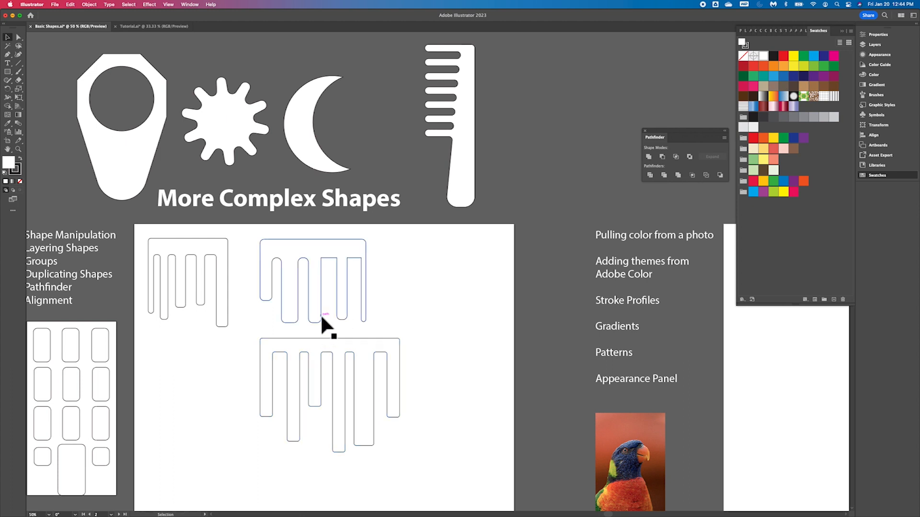
{"action": "scroll", "coordinate": [322, 323], "scroll_direction": "up", "scroll_amount": 2}
{"action": "scroll", "coordinate": [322, 323], "scroll_direction": "left", "scroll_amount": 2}
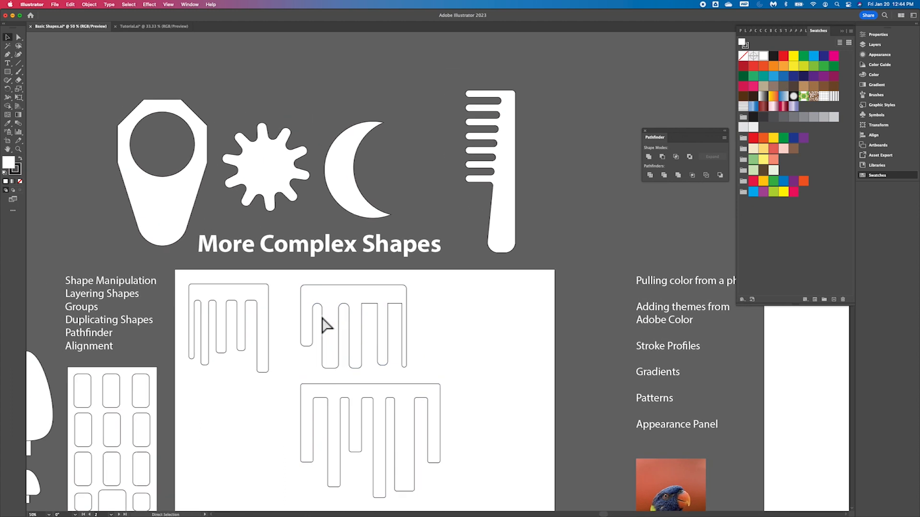
{"action": "key", "text": "super+minus"}
{"action": "key", "text": "super+minus"}
{"action": "left_click_drag", "start_coordinate": [328, 289], "coordinate": [334, 86]}
{"action": "left_click_drag", "start_coordinate": [391, 287], "coordinate": [391, 88]}
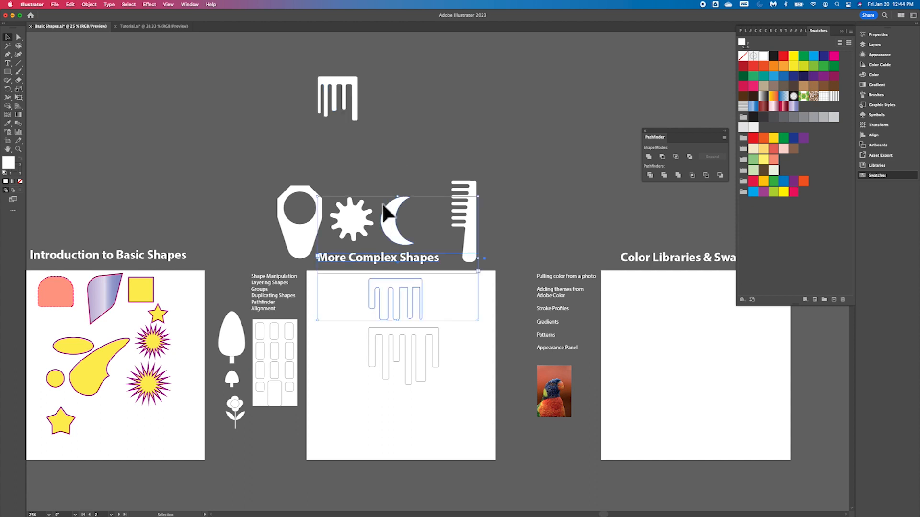
{"action": "left_click", "coordinate": [431, 367]}
{"action": "left_click_drag", "start_coordinate": [380, 282], "coordinate": [383, 82]}
{"action": "left_click_drag", "start_coordinate": [407, 338], "coordinate": [475, 85]}
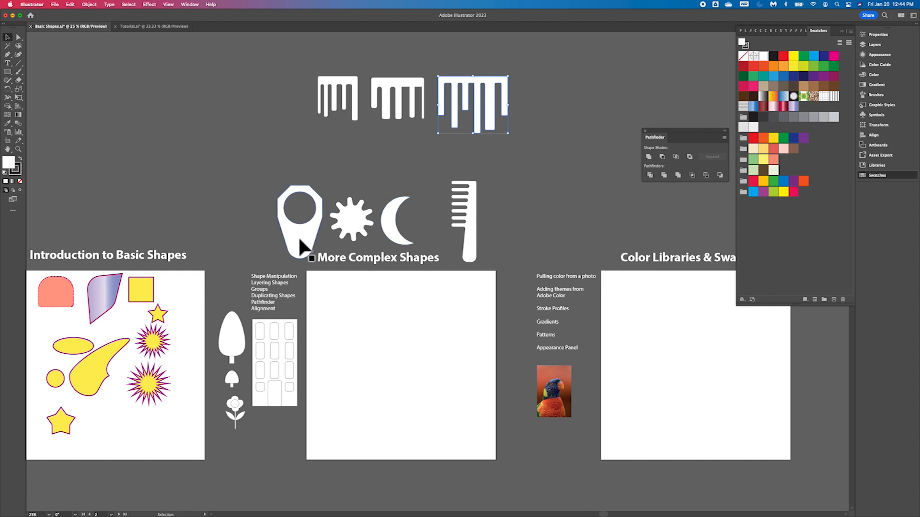
- Move the octagon shape with the hole and the crescent back down onto the artboard
{"action": "left_click_drag", "start_coordinate": [297, 240], "coordinate": [337, 329]}
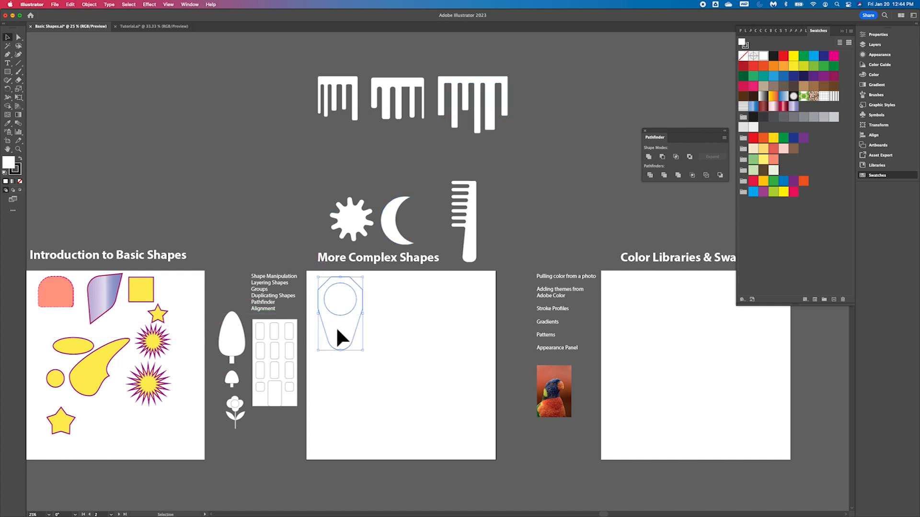
{"action": "left_click_drag", "start_coordinate": [415, 240], "coordinate": [442, 312]}
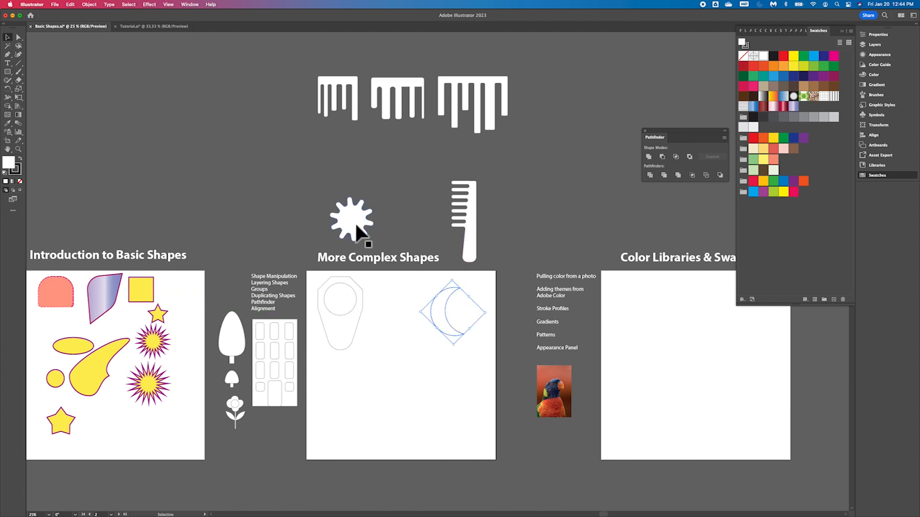
{"action": "key", "text": "a"}
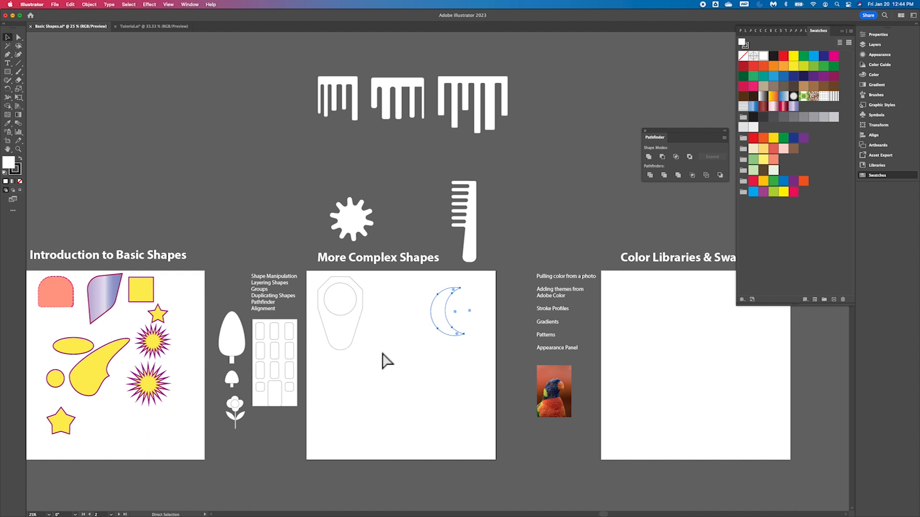
{"action": "key", "text": "super+minus"}
{"action": "key", "text": "super+minus"}
{"action": "key", "text": "super+equal"}
{"action": "key", "text": "super+equal"}
{"action": "key", "text": "super+equal"}
{"action": "key", "text": "super+equal"}
{"action": "key", "text": "super+equal"}
{"action": "key", "text": "v"}
{"action": "scroll", "coordinate": [382, 354], "scroll_direction": "left", "scroll_amount": 10}
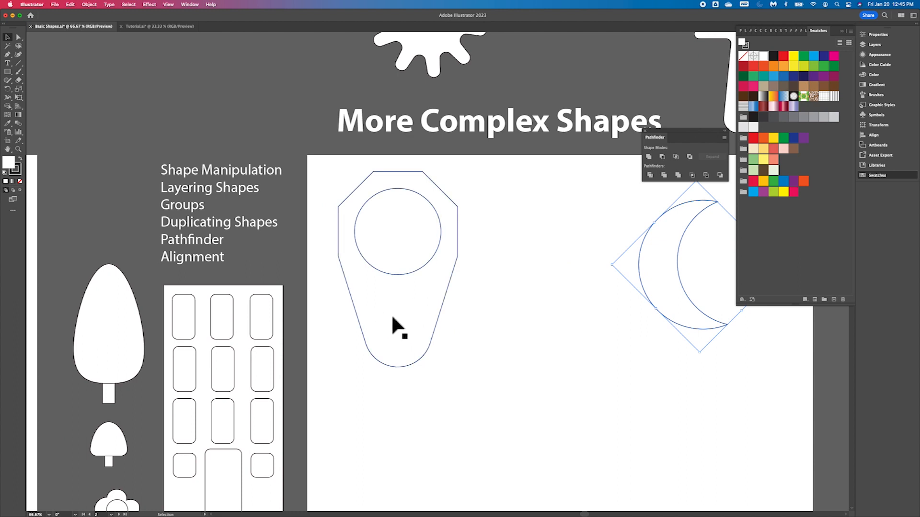
- Draw an eight-sided polygon beside the octagon-with-hole shape with the Polygon tool, then move it up level with that shape's top
{"action": "left_click", "coordinate": [392, 320]}
{"action": "scroll", "coordinate": [392, 320], "scroll_direction": "right", "scroll_amount": 5}
{"action": "left_click_drag", "start_coordinate": [574, 264], "coordinate": [637, 242]}
{"action": "scroll", "coordinate": [404, 322], "scroll_direction": "down", "scroll_amount": 3}
{"action": "scroll", "coordinate": [404, 322], "scroll_direction": "left", "scroll_amount": 5}
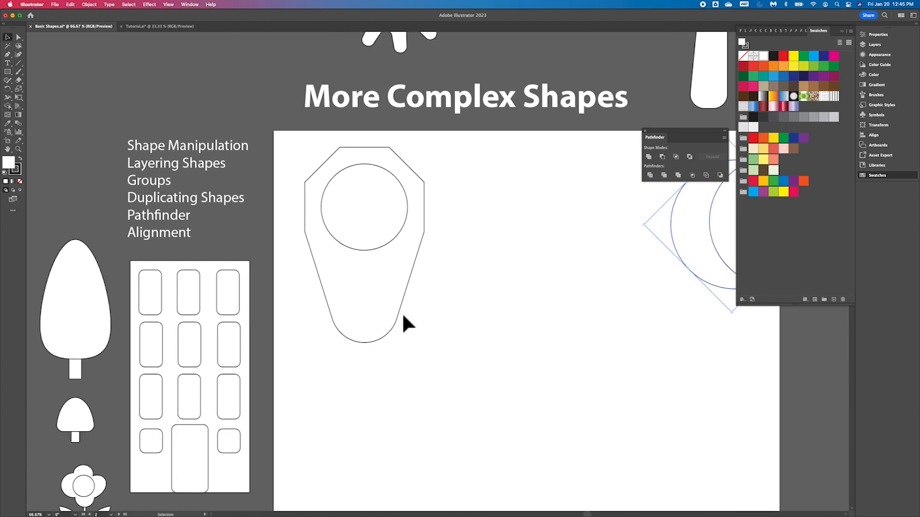
{"action": "scroll", "coordinate": [402, 312], "scroll_direction": "up", "scroll_amount": 2}
{"action": "scroll", "coordinate": [402, 312], "scroll_direction": "right", "scroll_amount": 2}
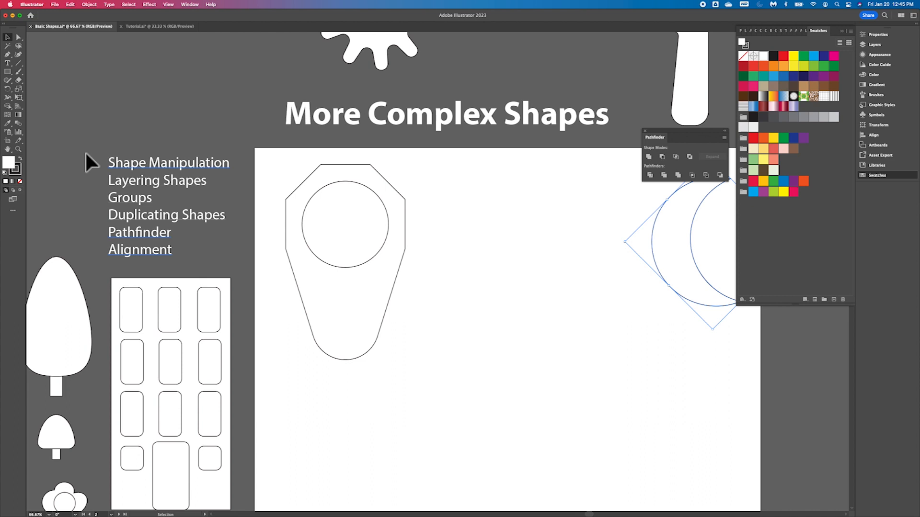
{"action": "left_click_drag", "start_coordinate": [10, 76], "coordinate": [51, 101]}
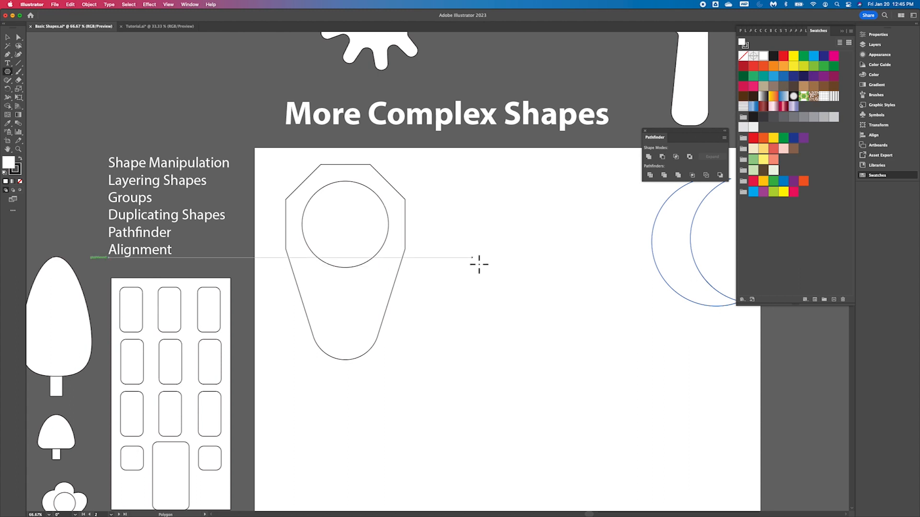
{"action": "left_click_drag", "start_coordinate": [479, 264], "coordinate": [530, 241]}
{"action": "key", "text": "Up"}
{"action": "key", "text": "Up"}
{"action": "key", "text": "Down"}
{"action": "key", "text": "Down"}
{"action": "key", "text": "Down"}
{"action": "key", "text": "Up"}
{"action": "key", "text": "Down"}
{"action": "key", "text": "Down"}
{"action": "key", "text": "Up"}
{"action": "key", "text": "Up"}
{"action": "key", "text": "Up"}
{"action": "key", "text": "Up"}
{"action": "left_click", "coordinate": [8, 37]}
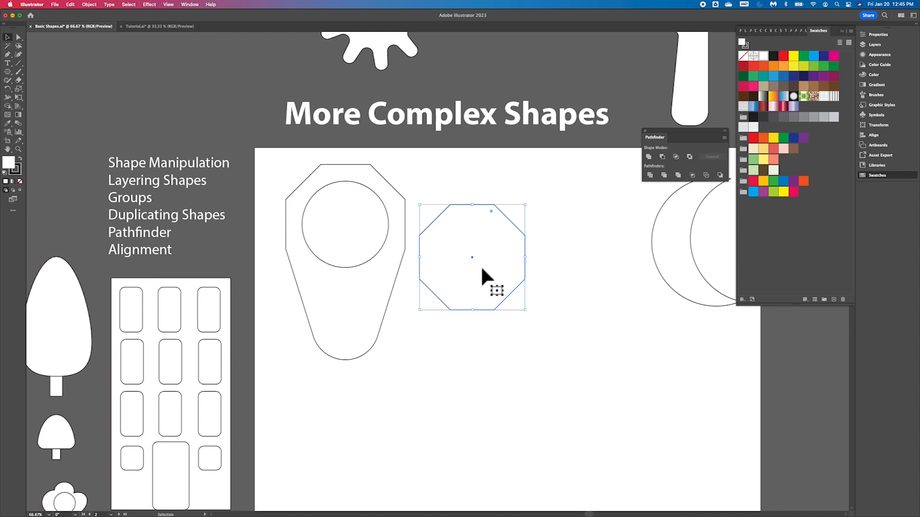
{"action": "left_click_drag", "start_coordinate": [476, 268], "coordinate": [481, 231]}
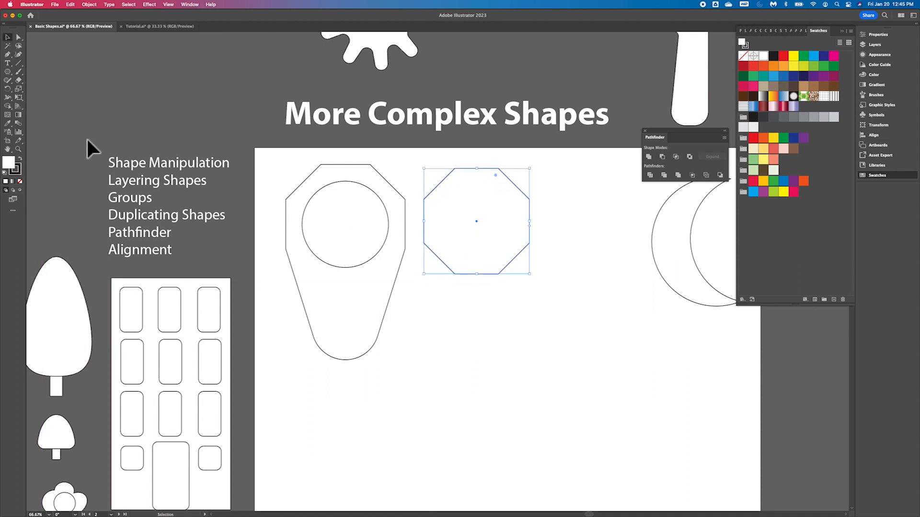
- Draw a tall ellipse with the Ellipse tool, overlapping the lower half of the new octagon
{"action": "left_click_drag", "start_coordinate": [8, 72], "coordinate": [45, 91]}
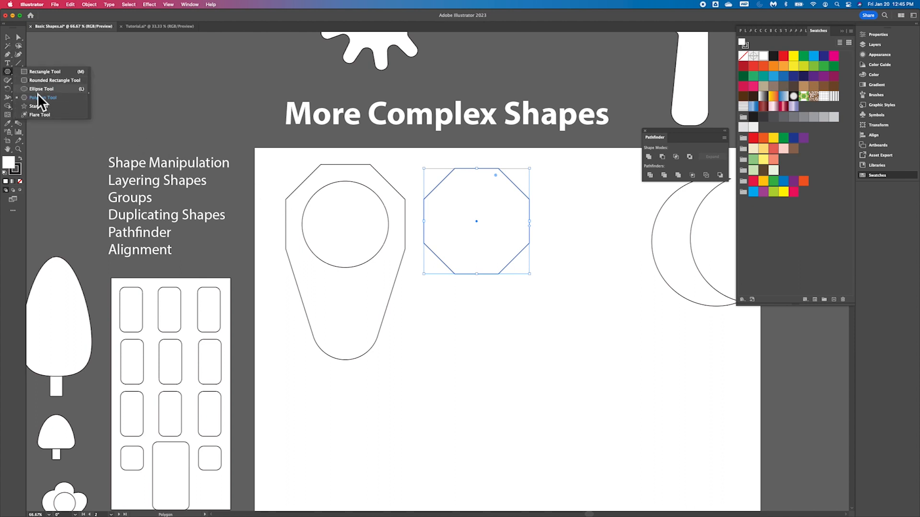
{"action": "left_click", "coordinate": [37, 89]}
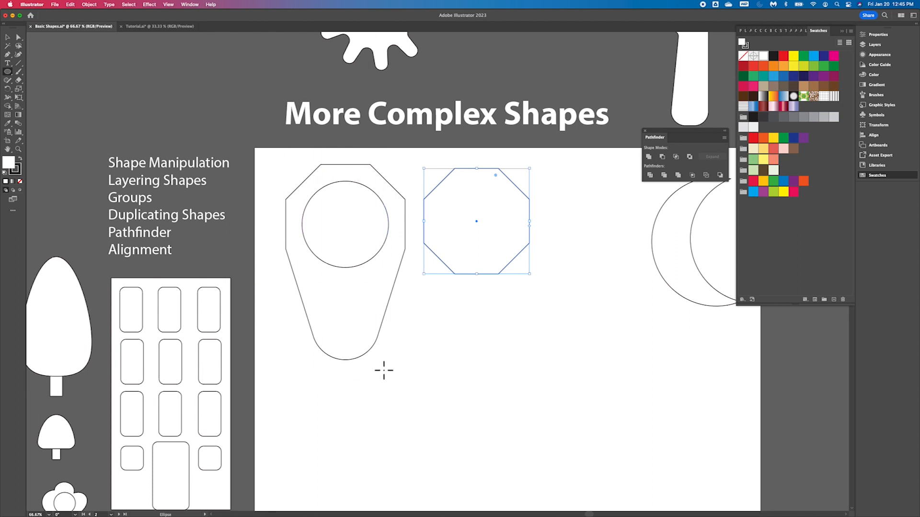
{"action": "left_click_drag", "start_coordinate": [433, 217], "coordinate": [530, 372]}
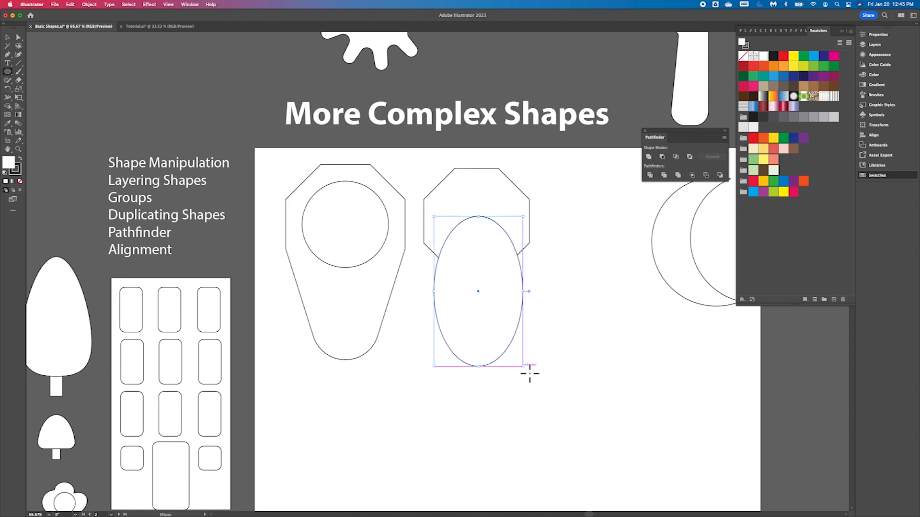
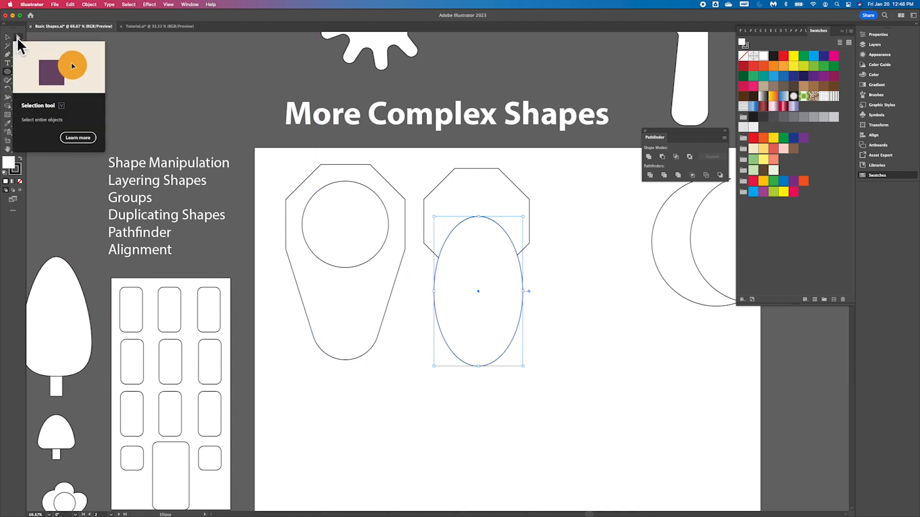
- Reshape the ellipse by moving its top, left and right anchor points with the Direct Selection tool into a wavy-topped form
{"action": "left_click", "coordinate": [18, 37]}
{"action": "left_click_drag", "start_coordinate": [476, 222], "coordinate": [480, 257]}
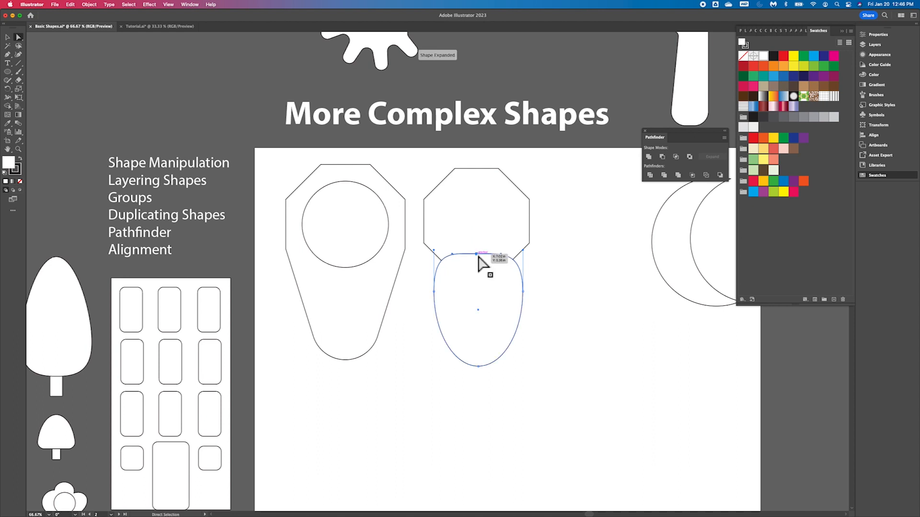
{"action": "mouse_move", "coordinate": [434, 293]}
{"action": "left_mouse_down"}
{"action": "mouse_move", "coordinate": [413, 297]}
{"action": "mouse_move", "coordinate": [426, 278]}
{"action": "left_mouse_up"}
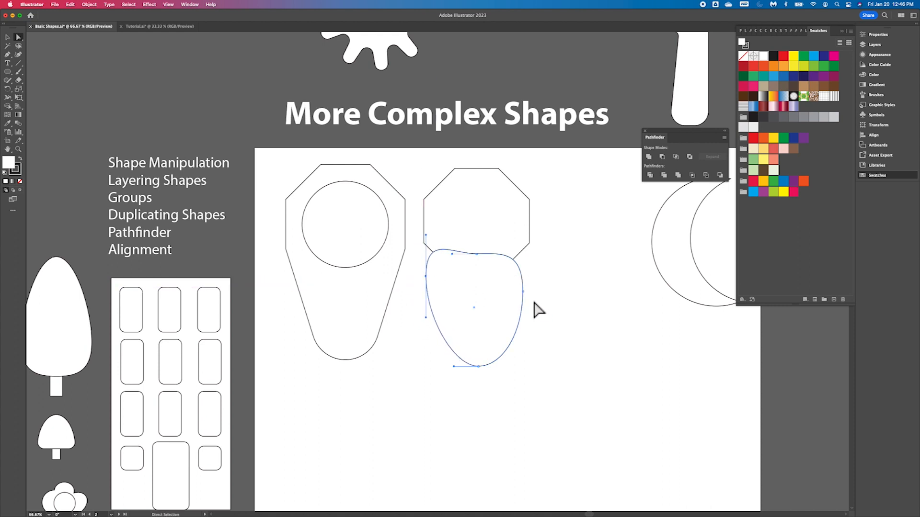
{"action": "left_click_drag", "start_coordinate": [522, 292], "coordinate": [519, 250]}
{"action": "mouse_move", "coordinate": [472, 314]}
{"action": "left_mouse_down"}
{"action": "mouse_move", "coordinate": [476, 269]}
{"action": "mouse_move", "coordinate": [475, 316]}
{"action": "mouse_move", "coordinate": [472, 298]}
{"action": "left_mouse_up"}
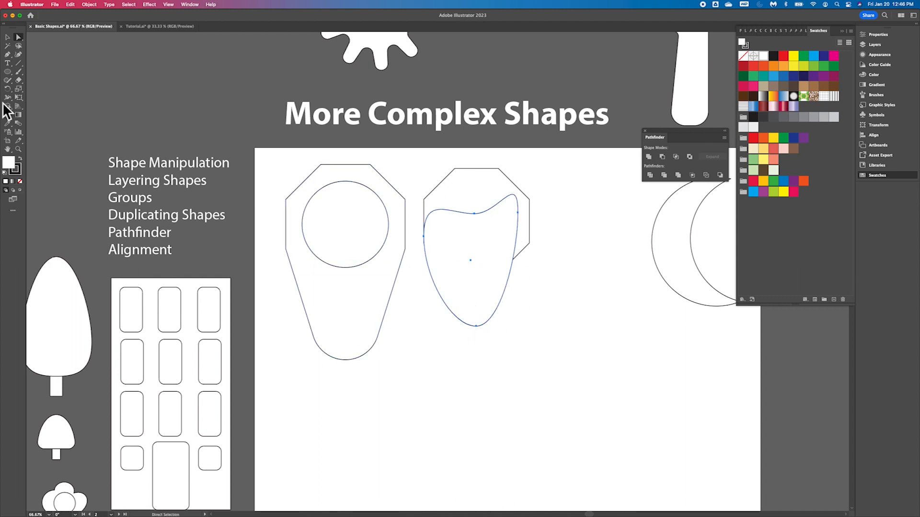
- Resize the reshaped ellipse so its sides line up with the octagon's sides
{"action": "left_click", "coordinate": [8, 38]}
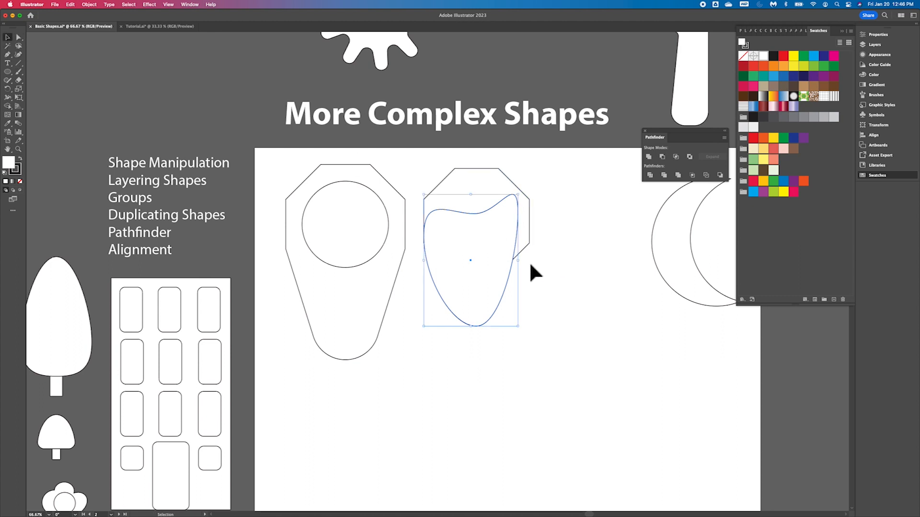
{"action": "left_click_drag", "start_coordinate": [524, 267], "coordinate": [496, 285]}
{"action": "left_click", "coordinate": [583, 199]}
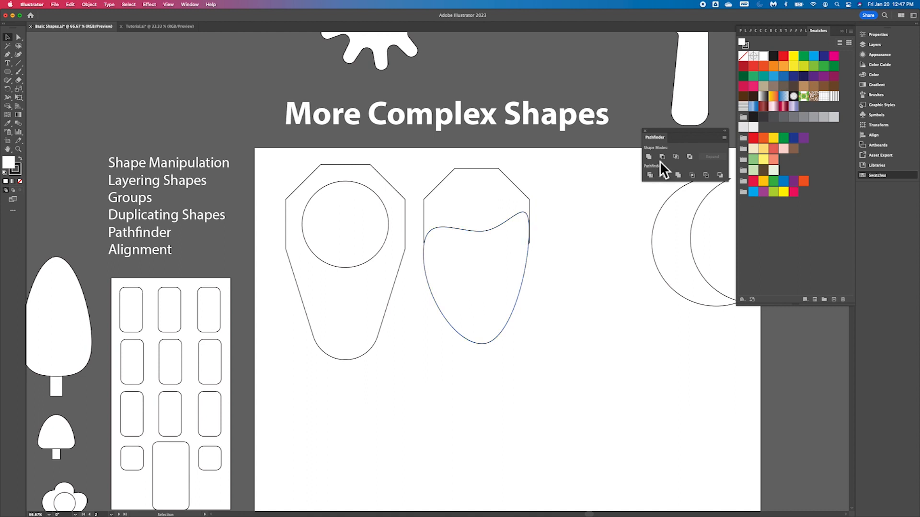
- Select the octagon together with the reshaped ellipse and merge them with Pathfinder Unite
{"action": "left_click", "coordinate": [473, 204]}
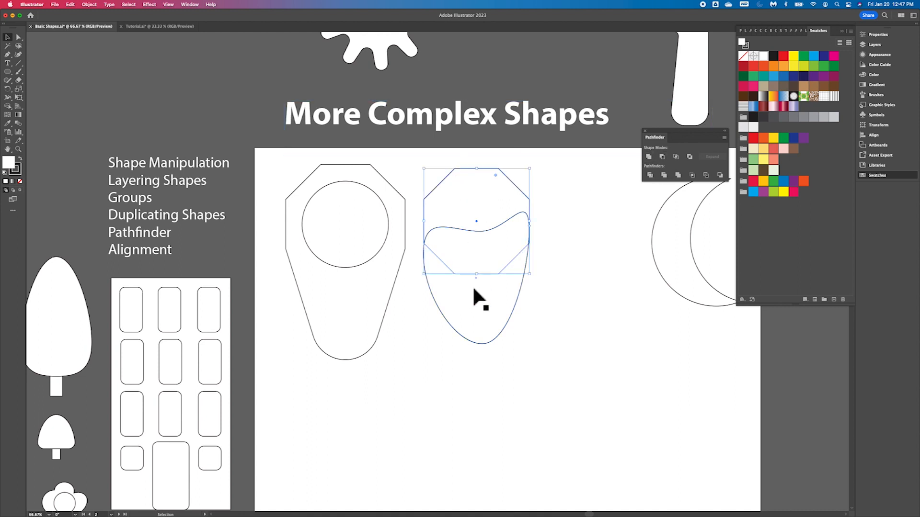
{"action": "left_click", "coordinate": [475, 304], "text": "shift"}
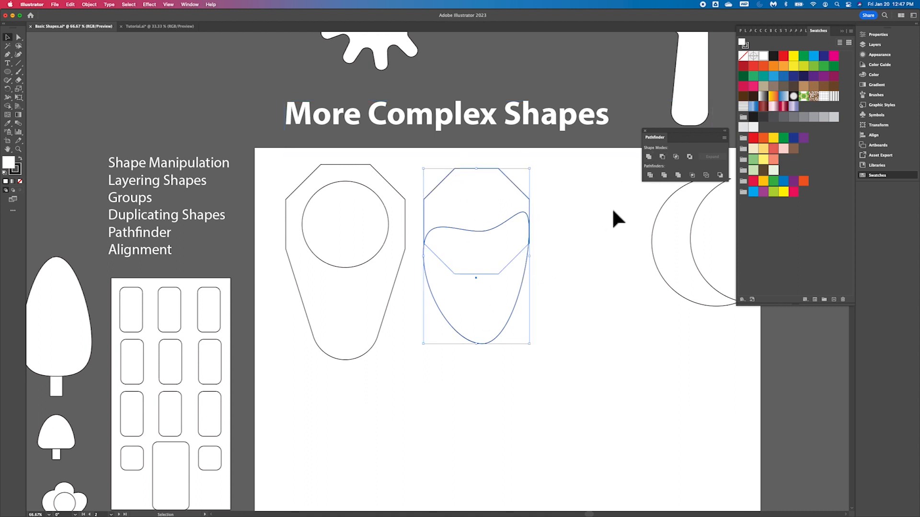
{"action": "left_click", "coordinate": [650, 157]}
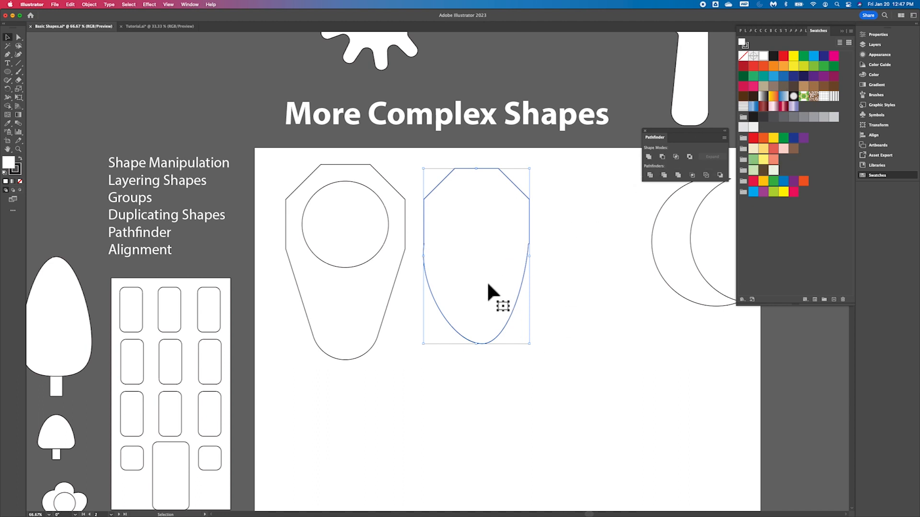
- Zoom in and examine the seam where the octagon and ellipse were joined
{"action": "left_click", "coordinate": [598, 274]}
{"action": "mouse_move", "coordinate": [460, 280]}
{"action": "left_mouse_down"}
{"action": "mouse_move", "coordinate": [488, 306]}
{"action": "mouse_move", "coordinate": [531, 273]}
{"action": "mouse_move", "coordinate": [437, 267]}
{"action": "mouse_move", "coordinate": [467, 283]}
{"action": "mouse_move", "coordinate": [462, 277]}
{"action": "left_mouse_up"}
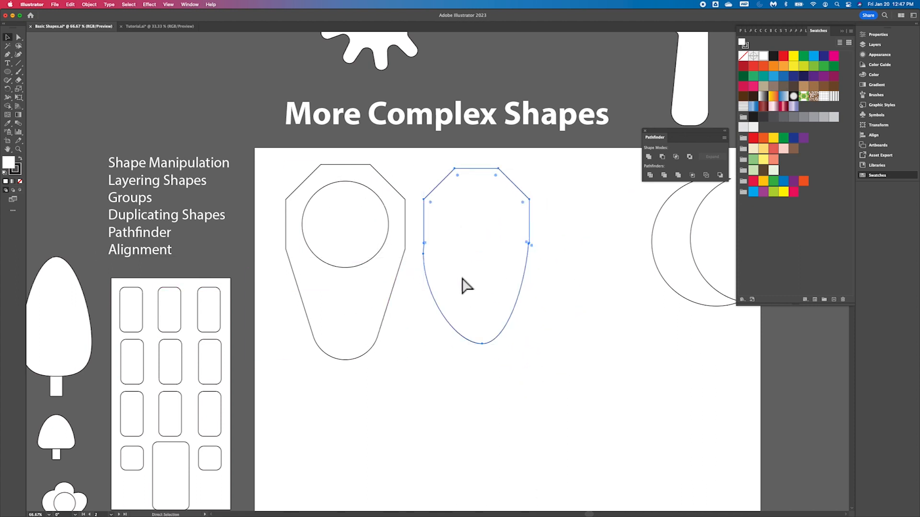
{"action": "key", "text": "super+equal"}
{"action": "key", "text": "super+equal"}
{"action": "key", "text": "super+equal"}
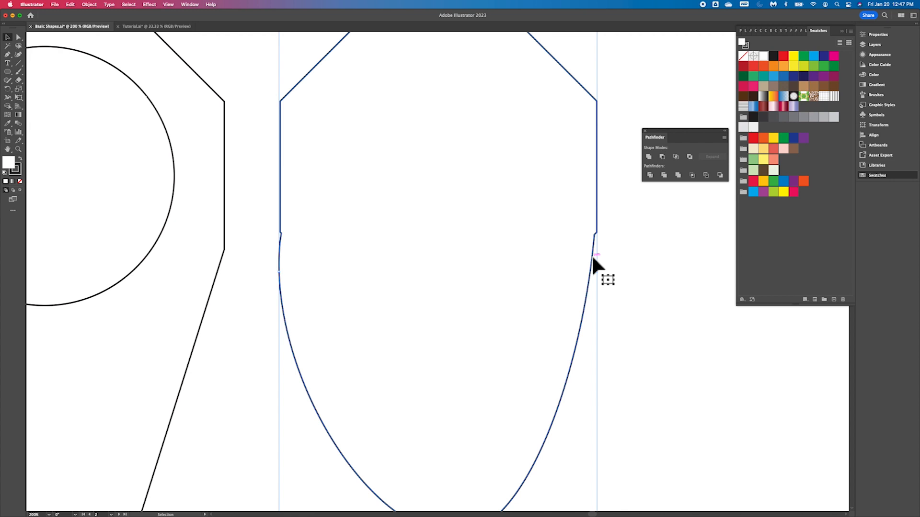
{"action": "scroll", "coordinate": [431, 315], "scroll_direction": "left", "scroll_amount": 10}
{"action": "scroll", "coordinate": [431, 315], "scroll_direction": "down", "scroll_amount": 6}
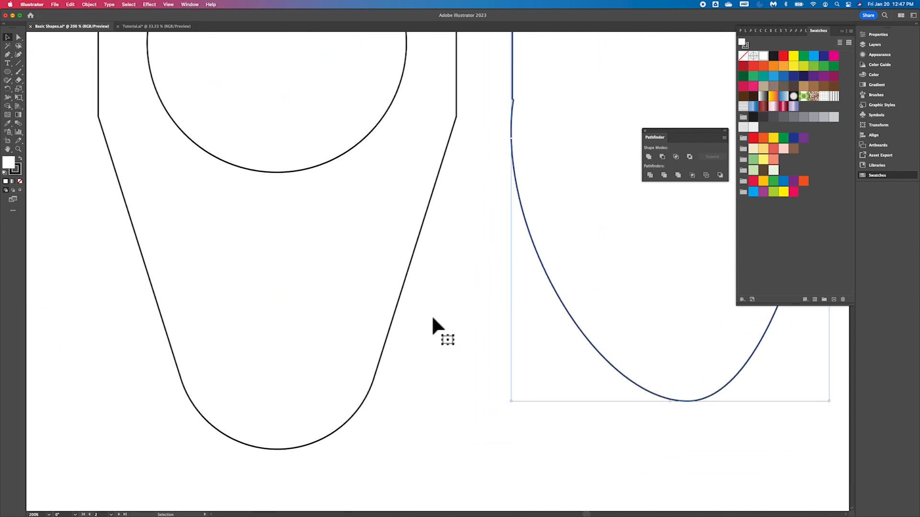
{"action": "scroll", "coordinate": [433, 318], "scroll_direction": "right", "scroll_amount": 11}
{"action": "scroll", "coordinate": [432, 318], "scroll_direction": "up", "scroll_amount": 4}
{"action": "scroll", "coordinate": [433, 318], "scroll_direction": "left", "scroll_amount": 6}
{"action": "scroll", "coordinate": [432, 318], "scroll_direction": "down", "scroll_amount": 5}
{"action": "scroll", "coordinate": [432, 319], "scroll_direction": "right", "scroll_amount": 6}
{"action": "scroll", "coordinate": [433, 318], "scroll_direction": "up", "scroll_amount": 4}
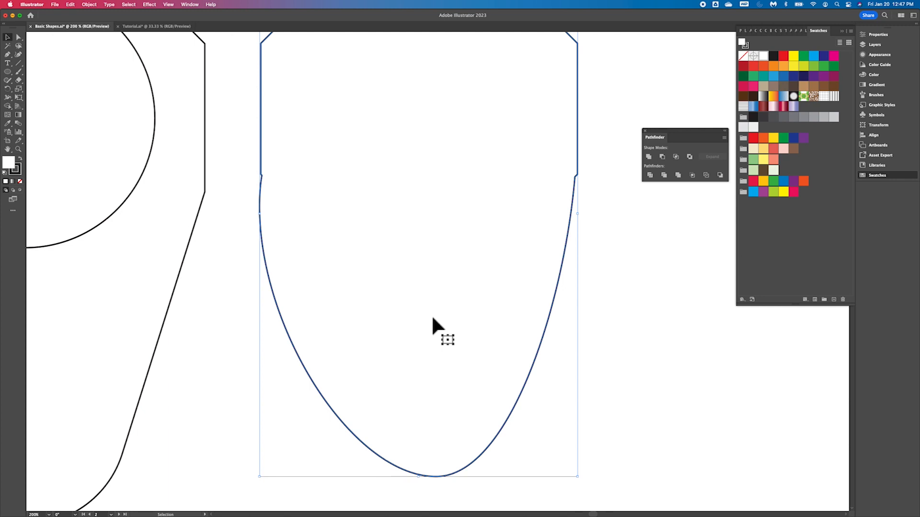
{"action": "scroll", "coordinate": [432, 318], "scroll_direction": "left", "scroll_amount": 8}
{"action": "scroll", "coordinate": [432, 318], "scroll_direction": "down", "scroll_amount": 3}
{"action": "scroll", "coordinate": [432, 318], "scroll_direction": "right", "scroll_amount": 8}
{"action": "scroll", "coordinate": [432, 318], "scroll_direction": "up", "scroll_amount": 4}
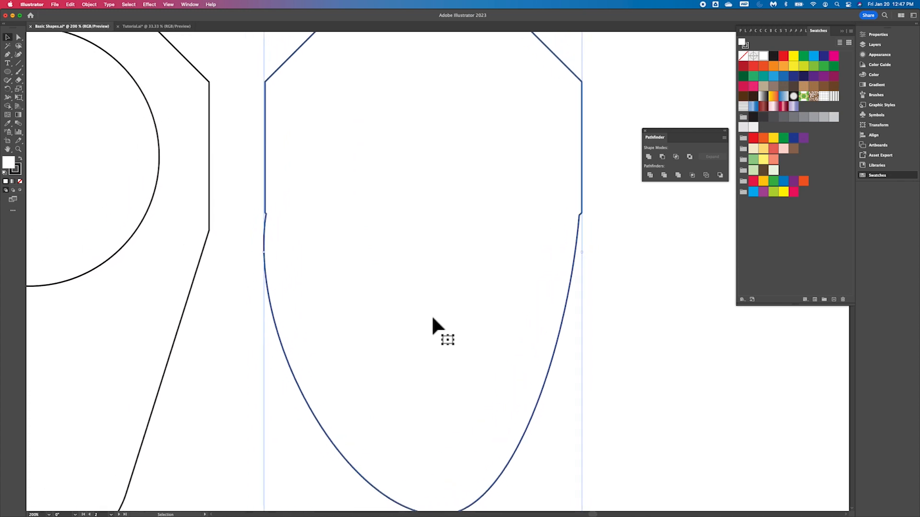
{"action": "scroll", "coordinate": [432, 318], "scroll_direction": "down", "scroll_amount": 1}
{"action": "scroll", "coordinate": [433, 318], "scroll_direction": "left", "scroll_amount": 1}
{"action": "scroll", "coordinate": [433, 318], "scroll_direction": "down", "scroll_amount": 5}
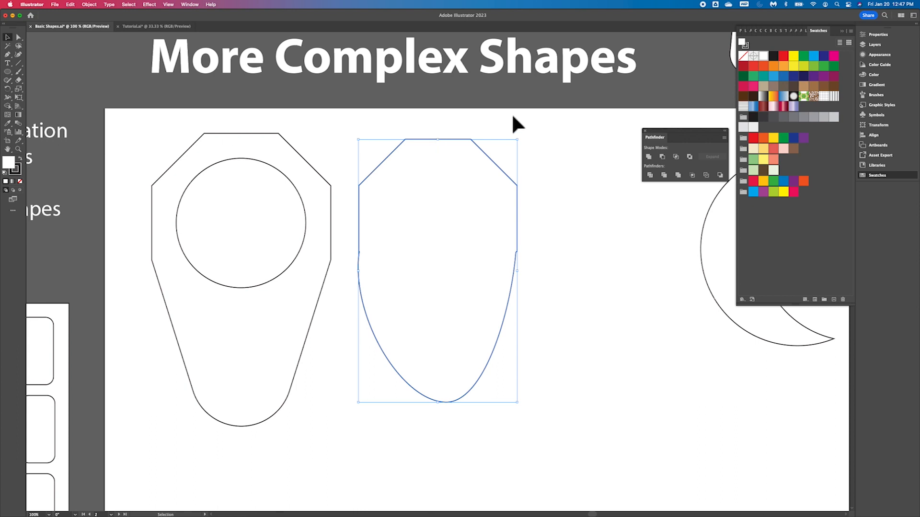
- Delete the united octagon-and-ellipse shape
{"action": "left_click", "coordinate": [556, 135]}
{"action": "left_click", "coordinate": [412, 216]}
{"action": "key", "text": "Delete"}
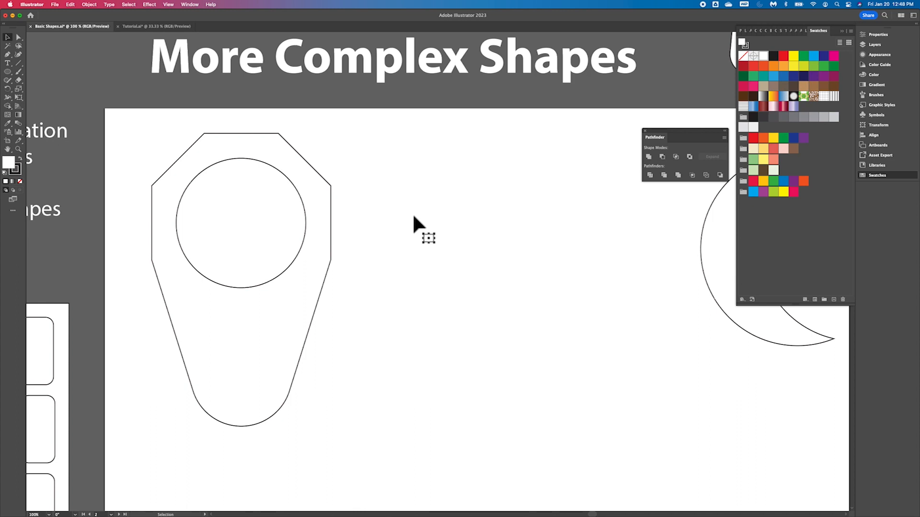
- Draw a new octagon with the Polygon tool beside the octagon-with-hole and move it up to match its top
{"action": "left_click", "coordinate": [8, 71]}
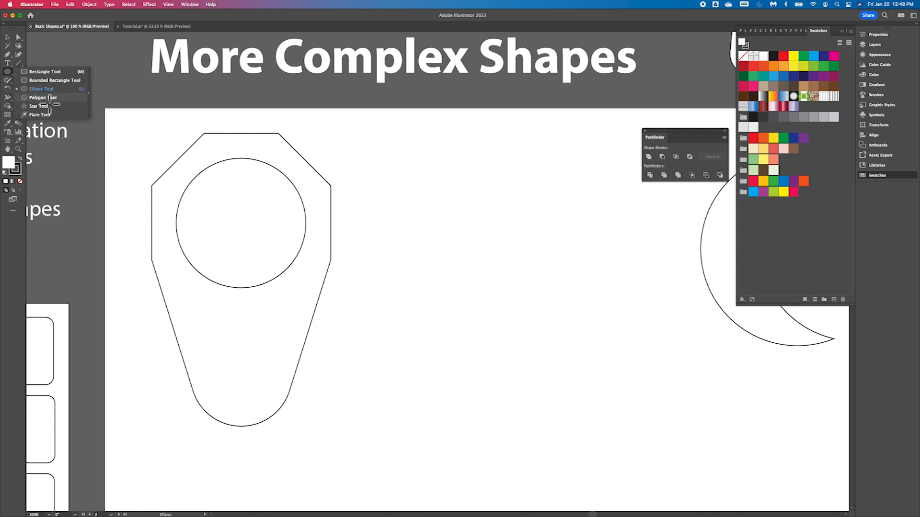
{"action": "left_click", "coordinate": [44, 97]}
{"action": "left_click_drag", "start_coordinate": [438, 248], "coordinate": [469, 329]}
{"action": "left_click", "coordinate": [8, 37]}
{"action": "left_click_drag", "start_coordinate": [398, 188], "coordinate": [399, 164]}
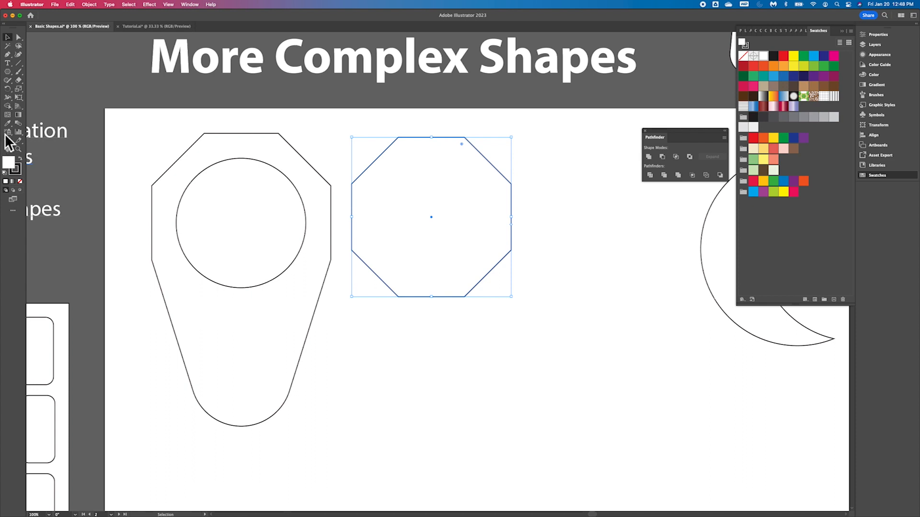
{"action": "left_click", "coordinate": [9, 74]}
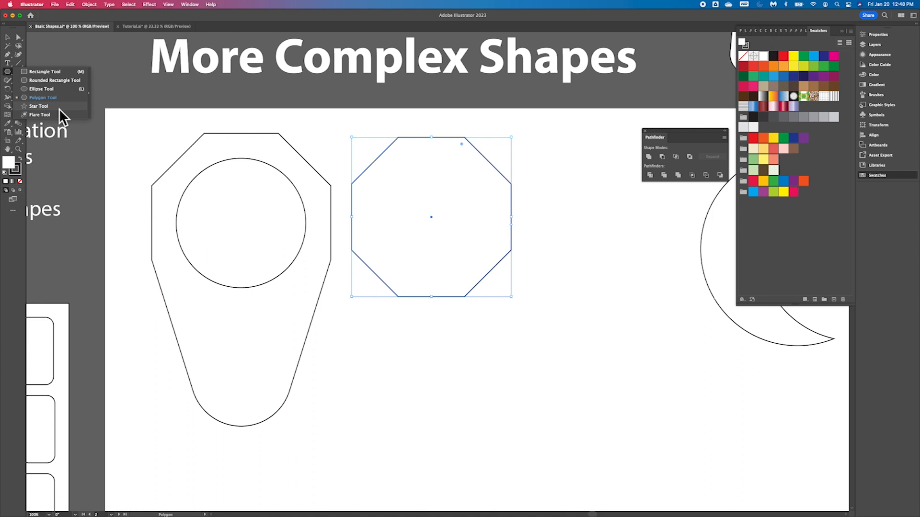
{"action": "left_click", "coordinate": [58, 107]}
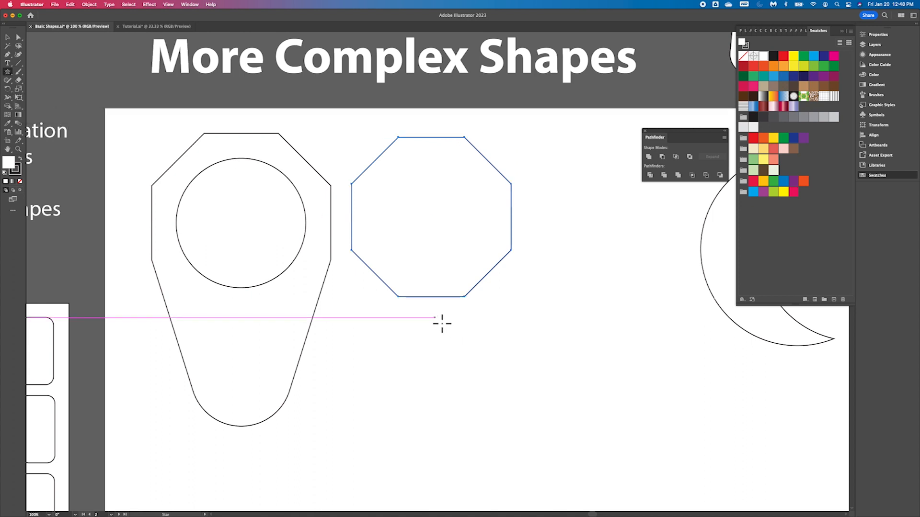
{"action": "left_click_drag", "start_coordinate": [419, 337], "coordinate": [488, 339]}
{"action": "key", "text": "Down"}
{"action": "key", "text": "Down"}
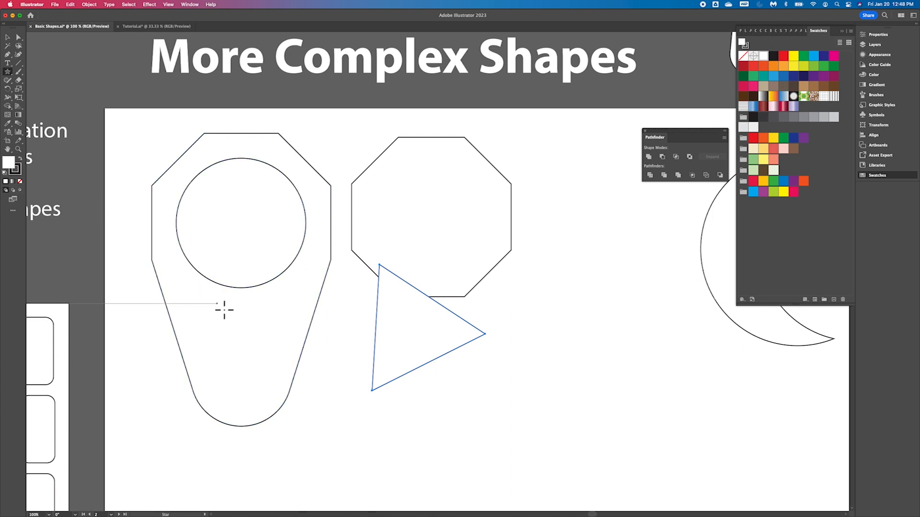
{"action": "left_click", "coordinate": [8, 37]}
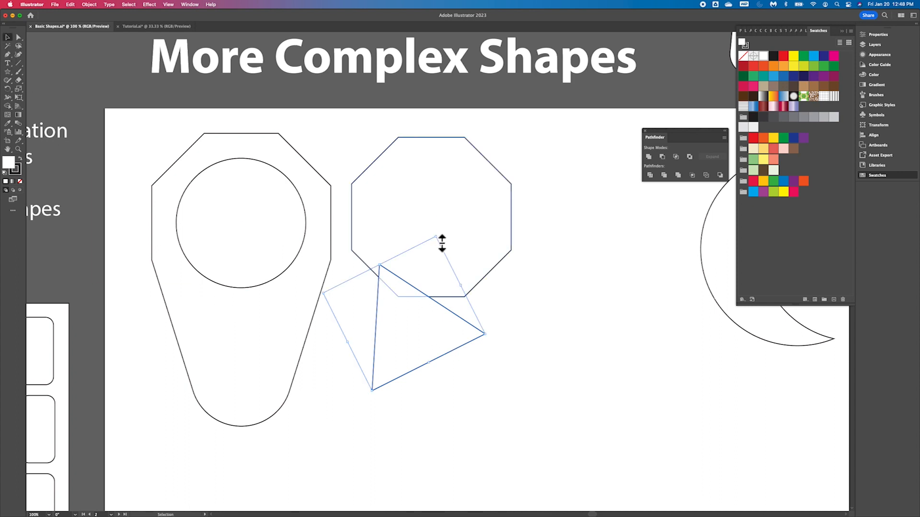
{"action": "left_click_drag", "start_coordinate": [440, 240], "coordinate": [348, 372]}
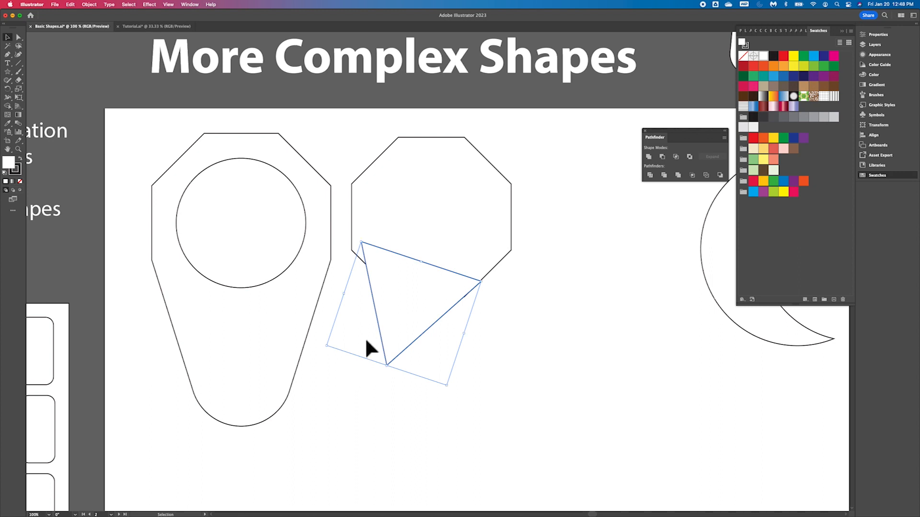
{"action": "left_click_drag", "start_coordinate": [421, 288], "coordinate": [598, 330]}
{"action": "key", "text": "Delete"}
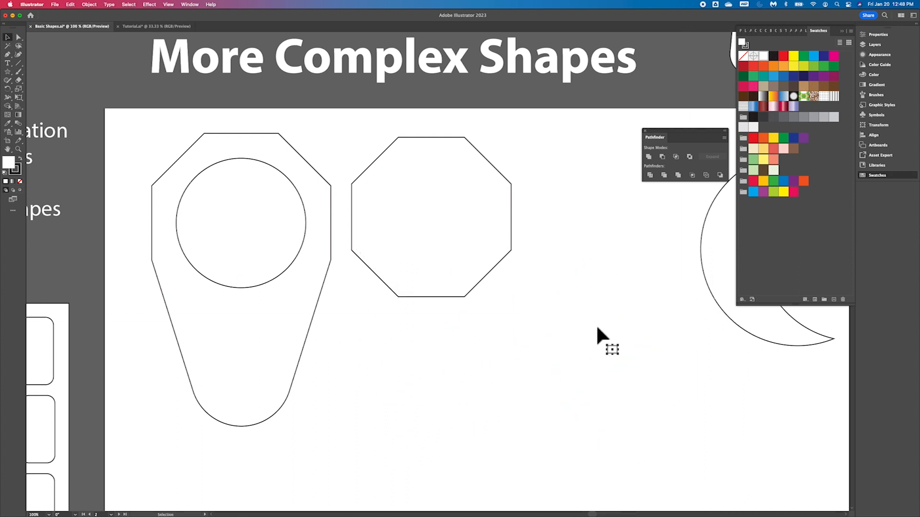
- Draw a large upright triangle overlapping the lower part of the new octagon
{"action": "left_click", "coordinate": [8, 72]}
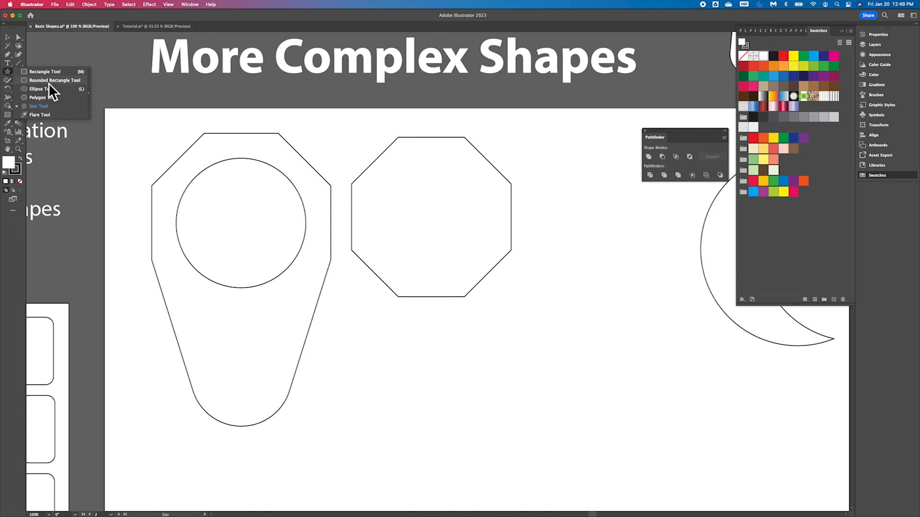
{"action": "left_click", "coordinate": [48, 109]}
{"action": "left_click_drag", "start_coordinate": [429, 293], "coordinate": [549, 376]}
{"action": "mouse_move", "coordinate": [550, 376]}
{"action": "left_mouse_down"}
{"action": "mouse_move", "coordinate": [482, 338]}
{"action": "mouse_move", "coordinate": [539, 360]}
{"action": "left_mouse_up"}
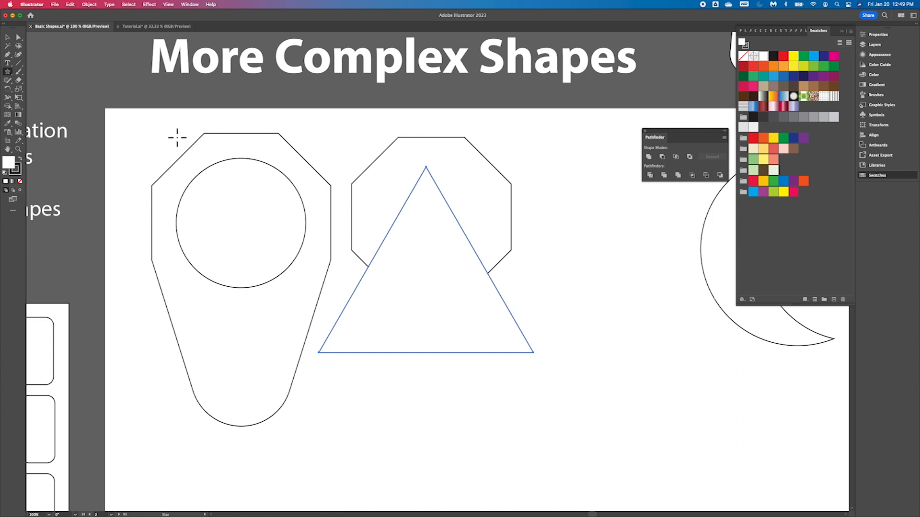
- Flip the triangle upside down, place it under the octagon and narrow it to the octagon's width
{"action": "left_click", "coordinate": [9, 38]}
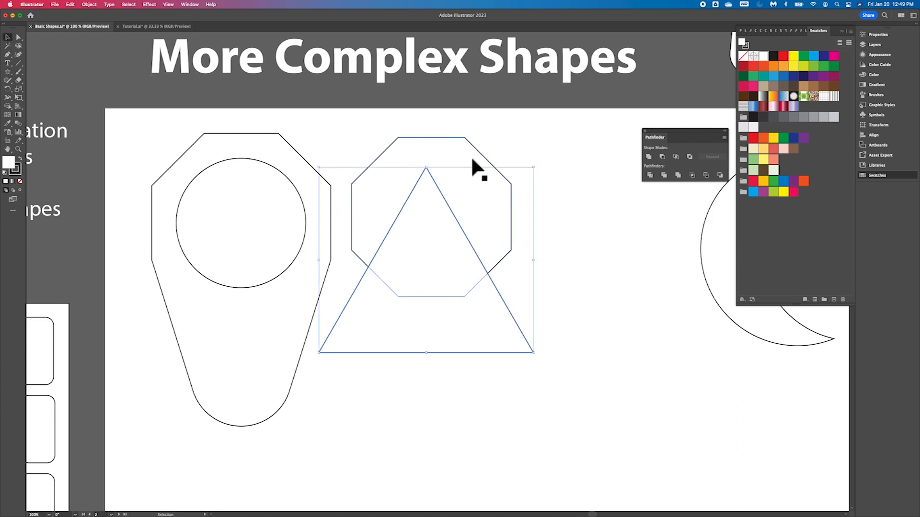
{"action": "left_click_drag", "start_coordinate": [540, 168], "coordinate": [226, 363]}
{"action": "left_click_drag", "start_coordinate": [403, 199], "coordinate": [436, 289]}
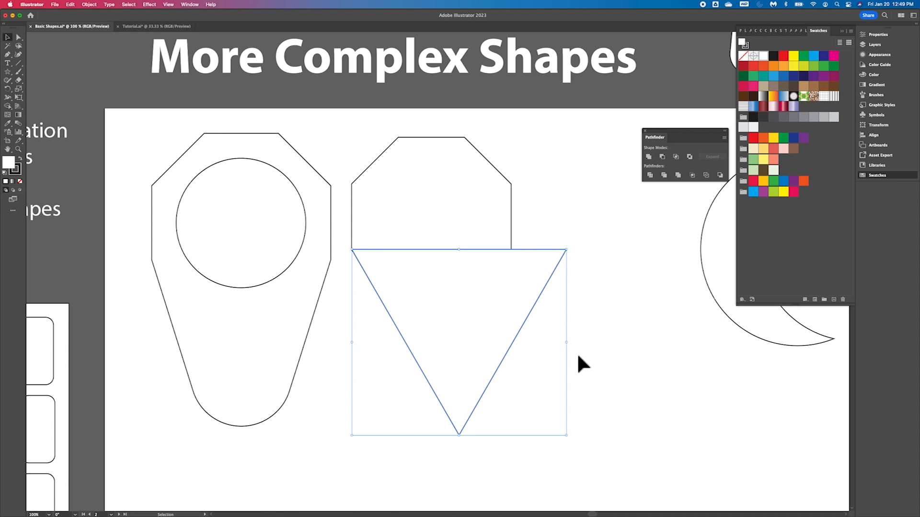
{"action": "left_click_drag", "start_coordinate": [572, 347], "coordinate": [518, 349]}
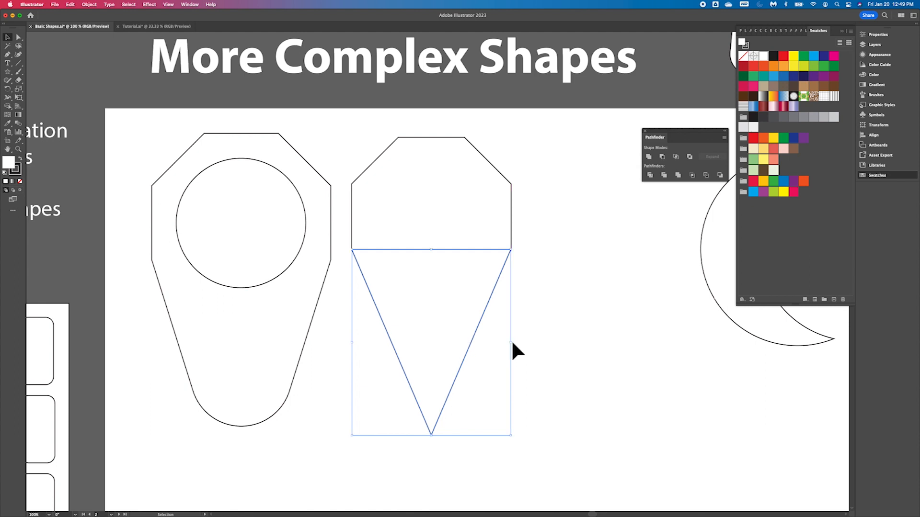
- Nudge the triangle slightly down so its top edge meets the octagon's bottom edge
{"action": "key", "text": "super+equal"}
{"action": "key", "text": "super+equal"}
{"action": "key", "text": "super+equal"}
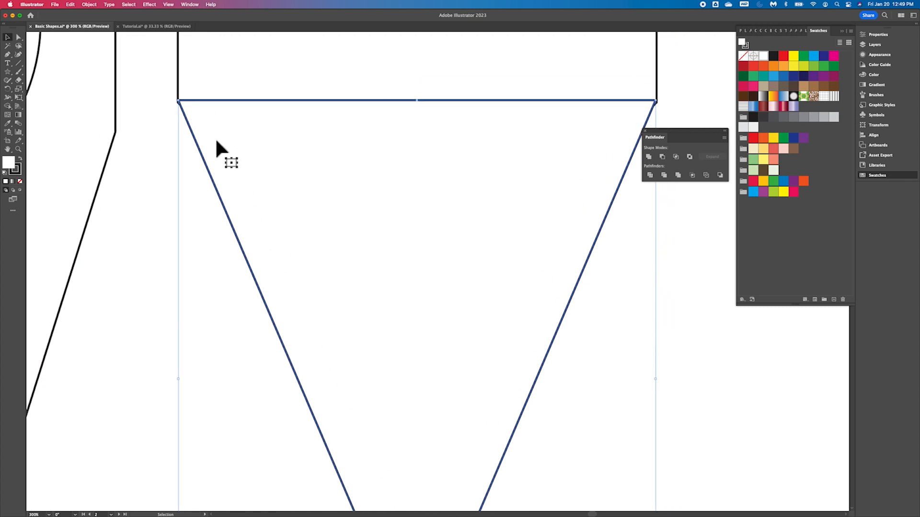
{"action": "key", "text": "Down"}
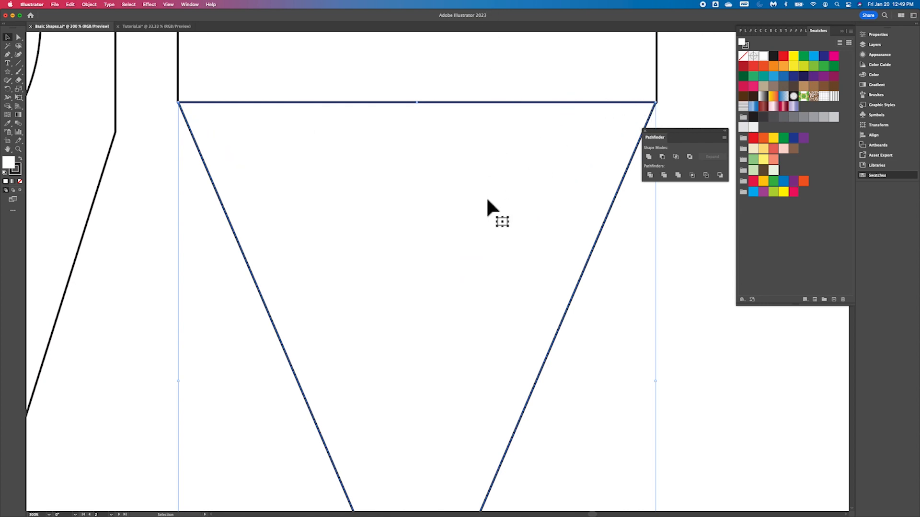
{"action": "key", "text": "a"}
{"action": "key", "text": "super+minus"}
{"action": "key", "text": "super+minus"}
{"action": "key", "text": "super+minus"}
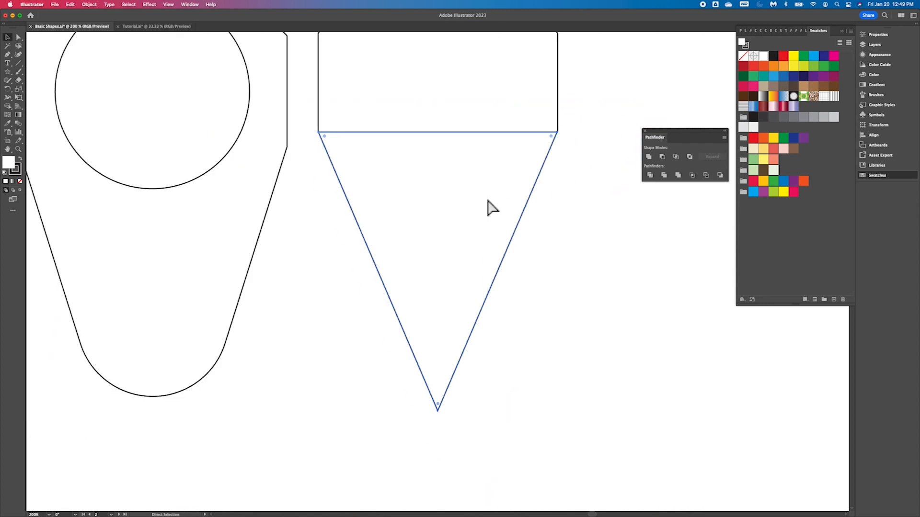
{"action": "key", "text": "super+minus"}
{"action": "key", "text": "v"}
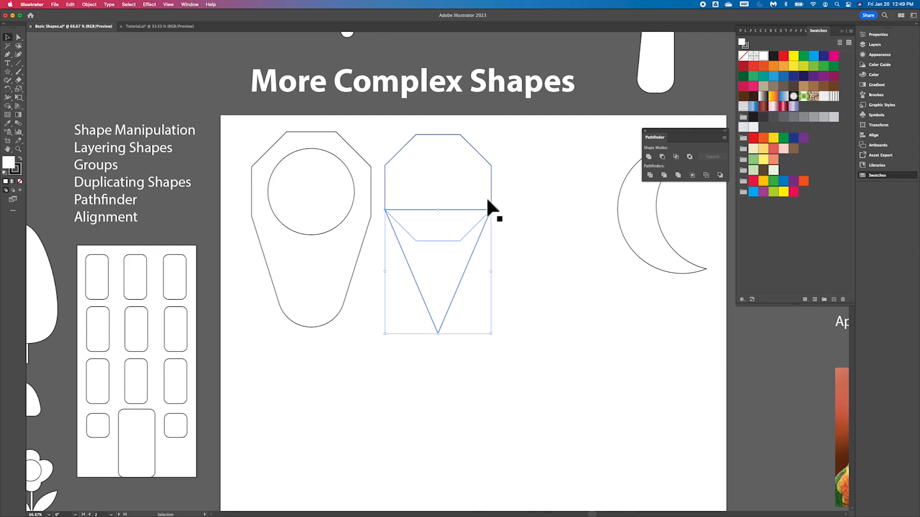
- Stretch the triangle downward into a long narrow cone and select it together with the octagon
{"action": "left_click", "coordinate": [534, 235]}
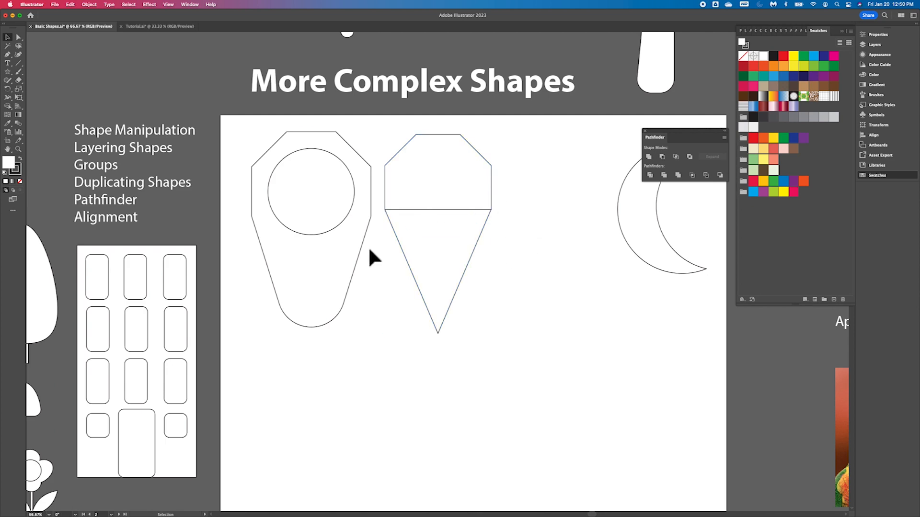
{"action": "left_click", "coordinate": [440, 254]}
{"action": "left_click_drag", "start_coordinate": [444, 339], "coordinate": [438, 481]}
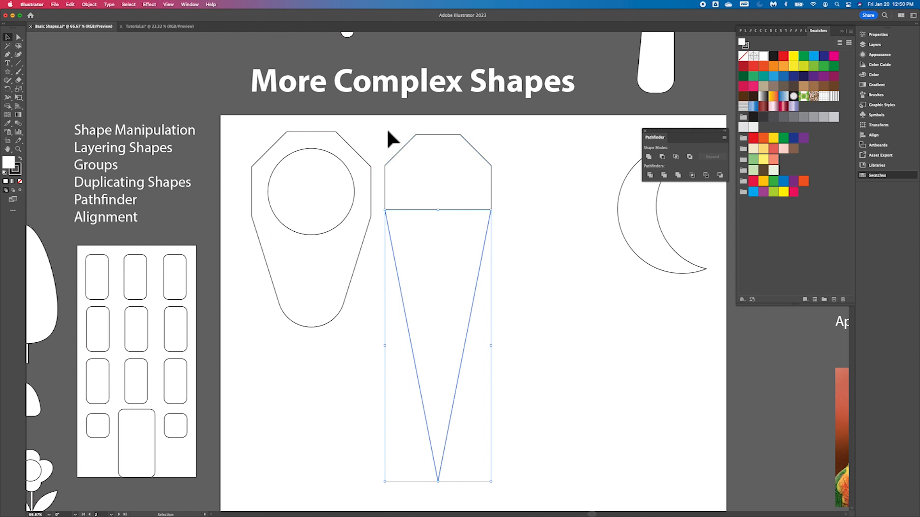
{"action": "left_click_drag", "start_coordinate": [469, 255], "coordinate": [470, 258]}
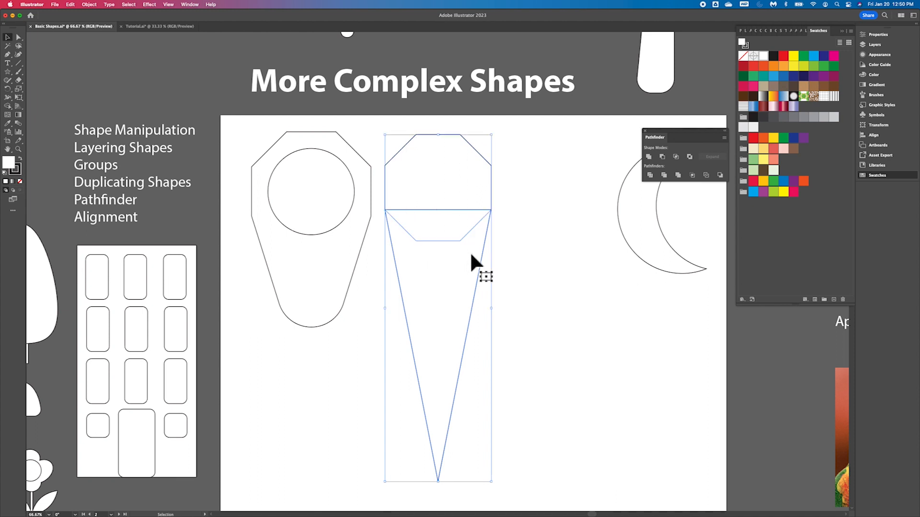
- Unite the octagon and the cone into a single shape with Pathfinder
{"action": "left_click", "coordinate": [648, 157]}
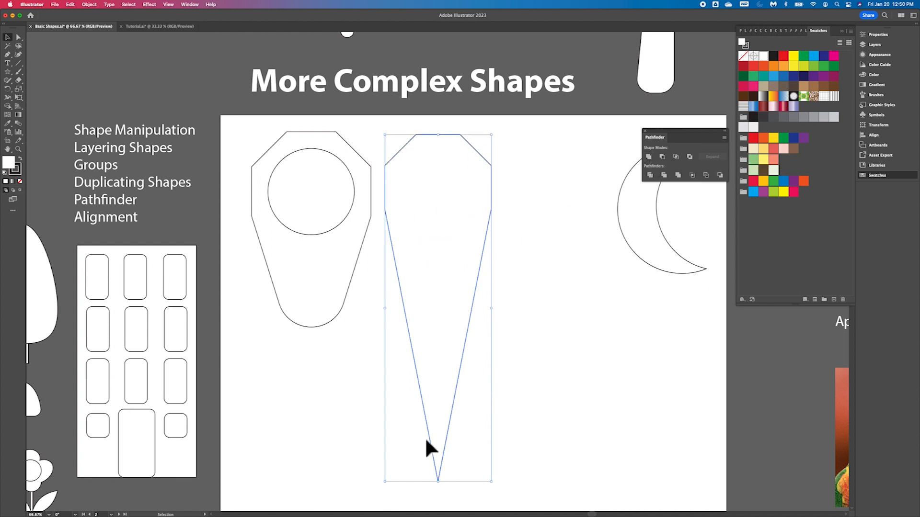
{"action": "left_click", "coordinate": [19, 38]}
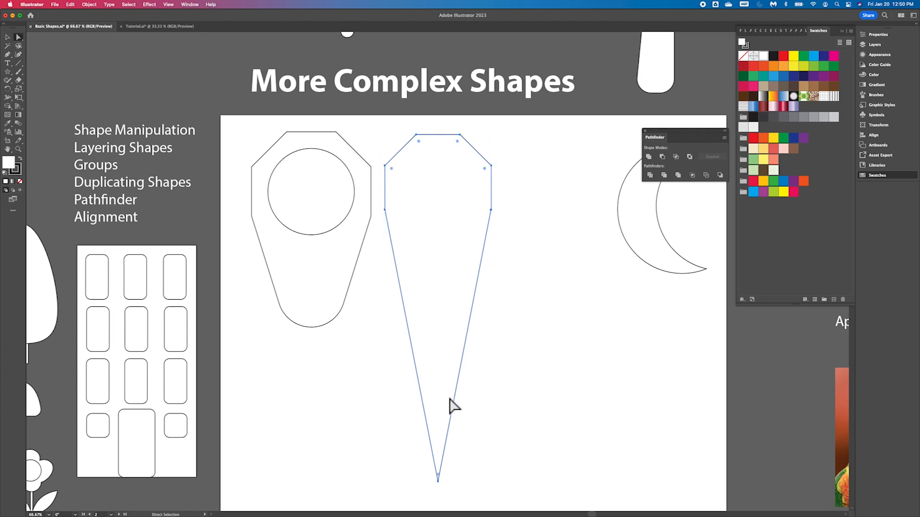
{"action": "left_click_drag", "start_coordinate": [439, 477], "coordinate": [452, 290]}
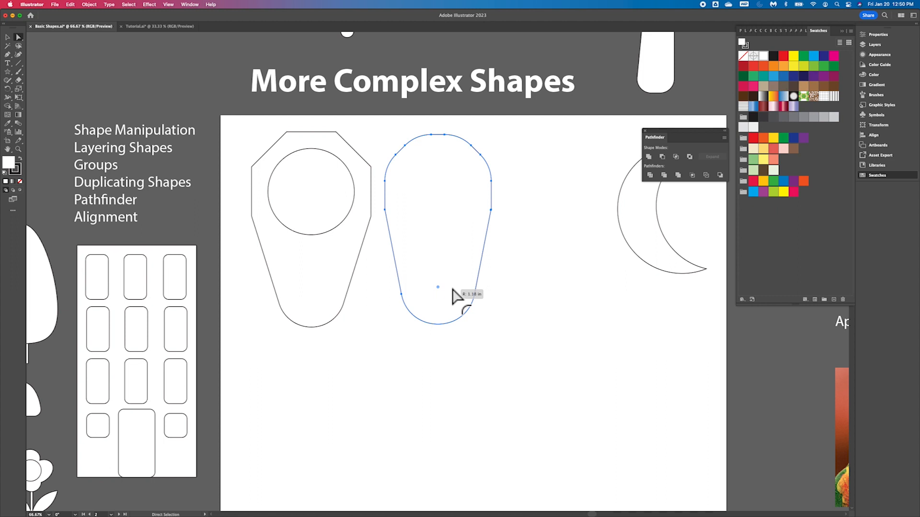
{"action": "left_click_drag", "start_coordinate": [453, 289], "coordinate": [453, 290]}
{"action": "key", "text": "v"}
{"action": "key", "text": "super+z"}
{"action": "key", "text": "a"}
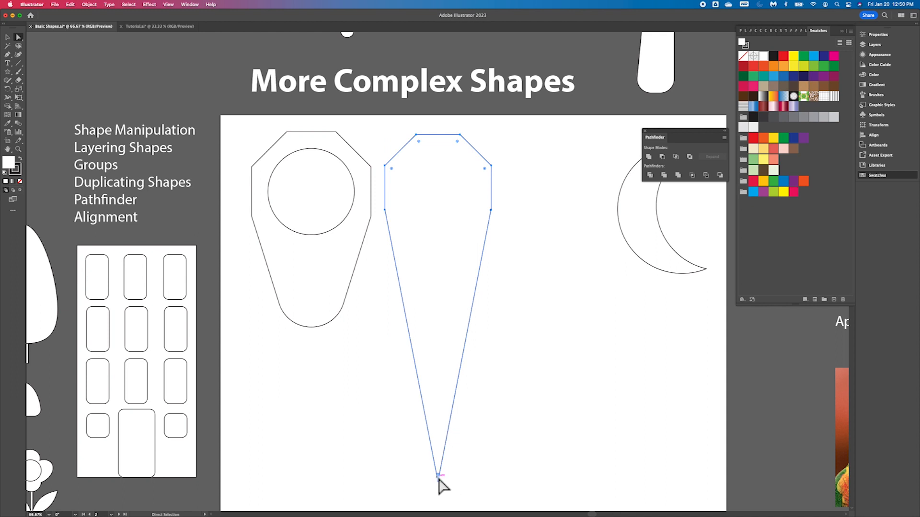
- Round the cone's bottom point into a wide curve using its live corner widget
{"action": "left_click_drag", "start_coordinate": [438, 477], "coordinate": [460, 298]}
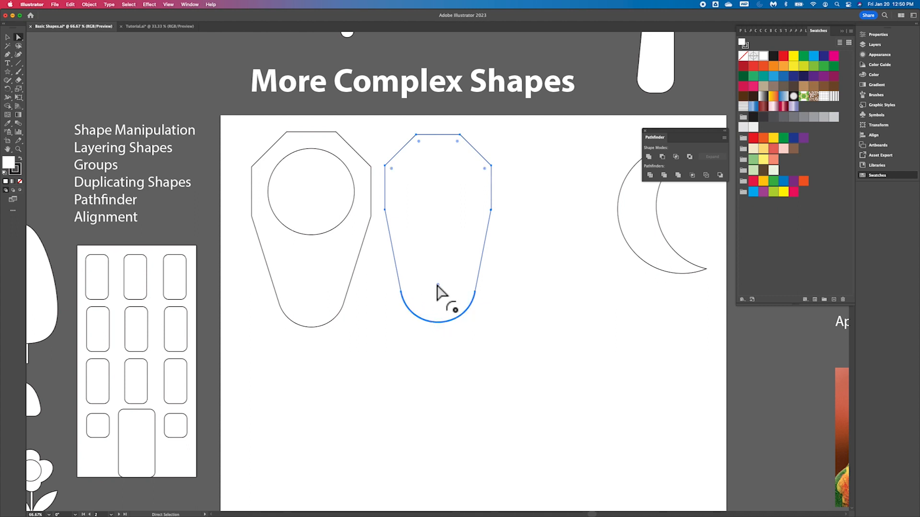
{"action": "left_click_drag", "start_coordinate": [437, 285], "coordinate": [436, 323]}
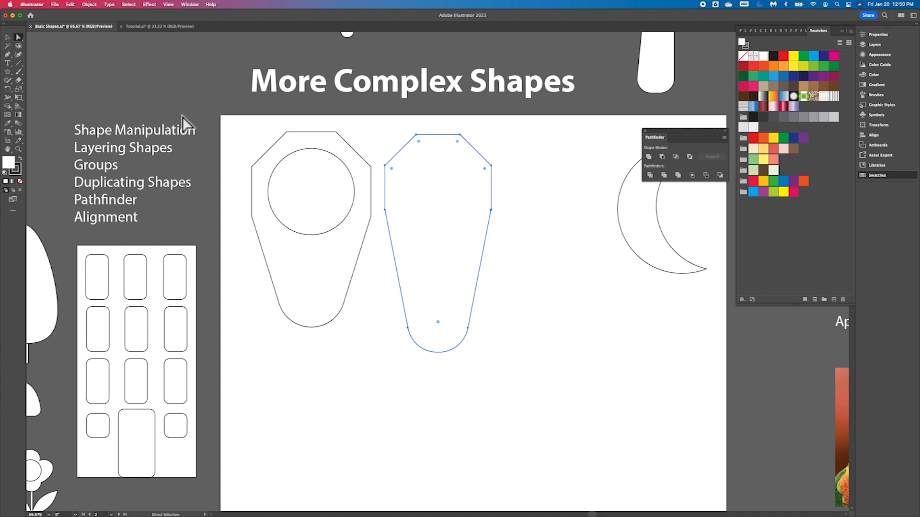
- Shorten the merged shape slightly from its bottom edge and deselect it
{"action": "left_click", "coordinate": [8, 37]}
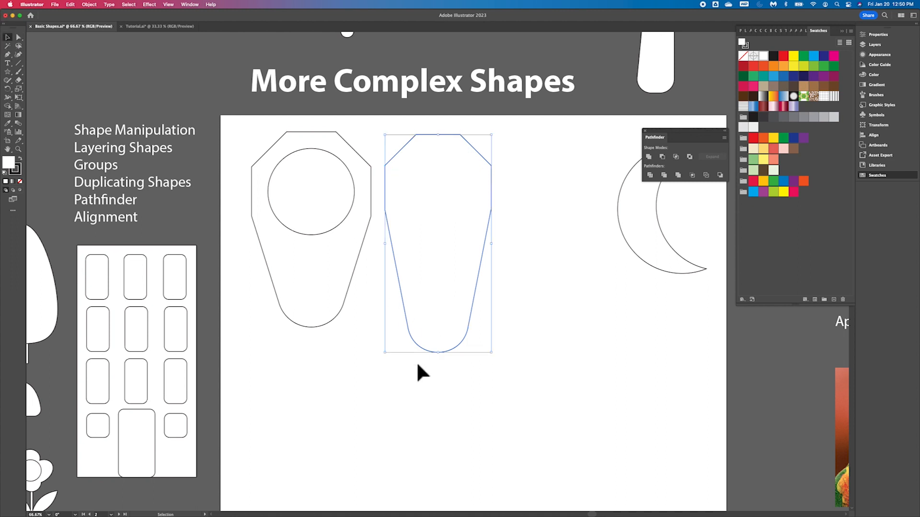
{"action": "mouse_move", "coordinate": [444, 360]}
{"action": "left_mouse_down"}
{"action": "mouse_move", "coordinate": [446, 312]}
{"action": "mouse_move", "coordinate": [445, 344]}
{"action": "left_mouse_up"}
{"action": "left_click", "coordinate": [579, 312]}
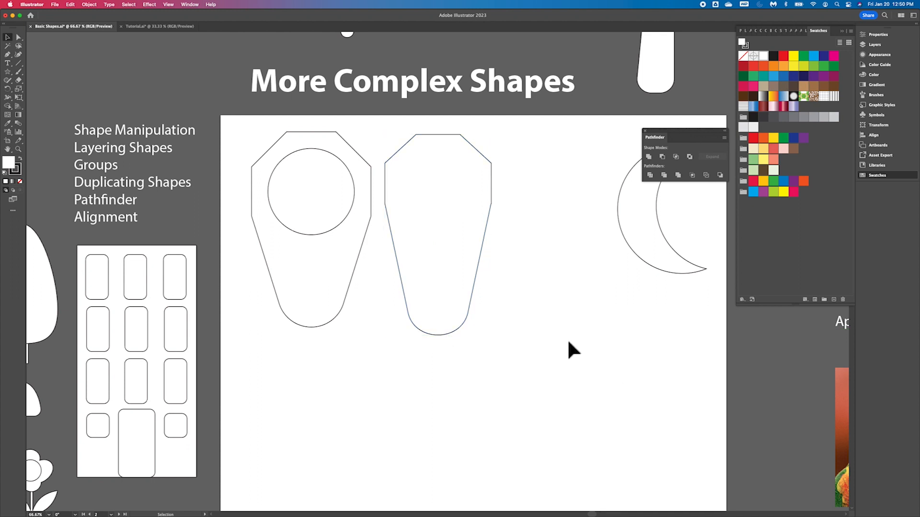
- Select the left octagon-and-circle shape and fill it with red
{"action": "scroll", "coordinate": [551, 392], "scroll_direction": "right", "scroll_amount": 2}
{"action": "scroll", "coordinate": [551, 392], "scroll_direction": "down", "scroll_amount": 1}
{"action": "scroll", "coordinate": [553, 398], "scroll_direction": "right", "scroll_amount": 3}
{"action": "scroll", "coordinate": [553, 398], "scroll_direction": "up", "scroll_amount": 1}
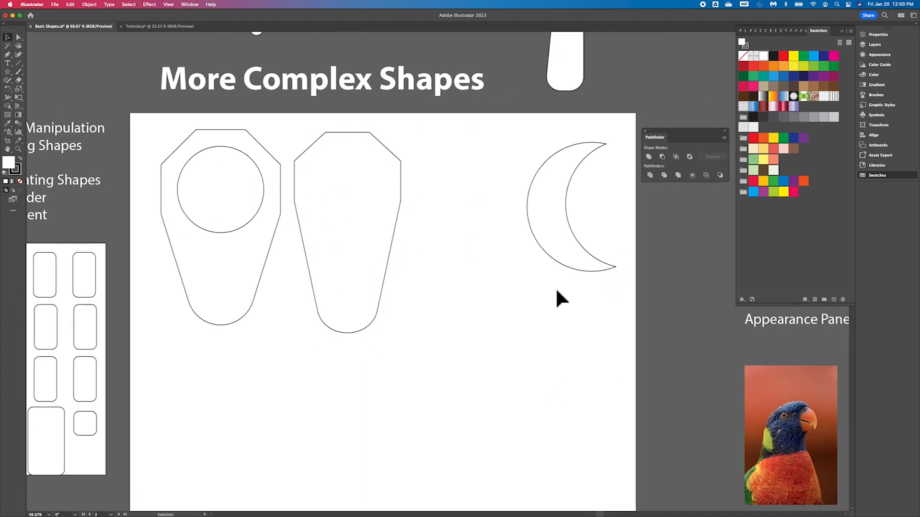
{"action": "scroll", "coordinate": [463, 260], "scroll_direction": "left", "scroll_amount": 2}
{"action": "scroll", "coordinate": [463, 260], "scroll_direction": "down", "scroll_amount": 1}
{"action": "left_click_drag", "start_coordinate": [266, 194], "coordinate": [251, 263]}
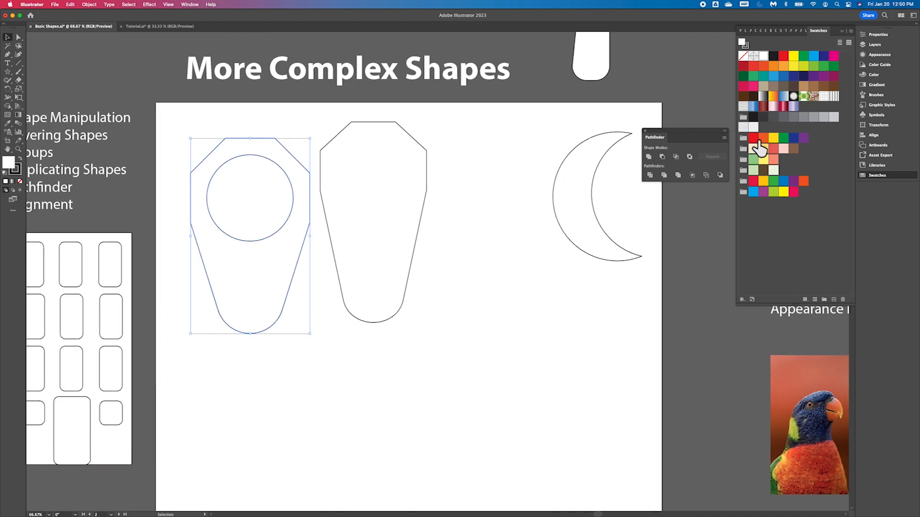
{"action": "left_click", "coordinate": [756, 140]}
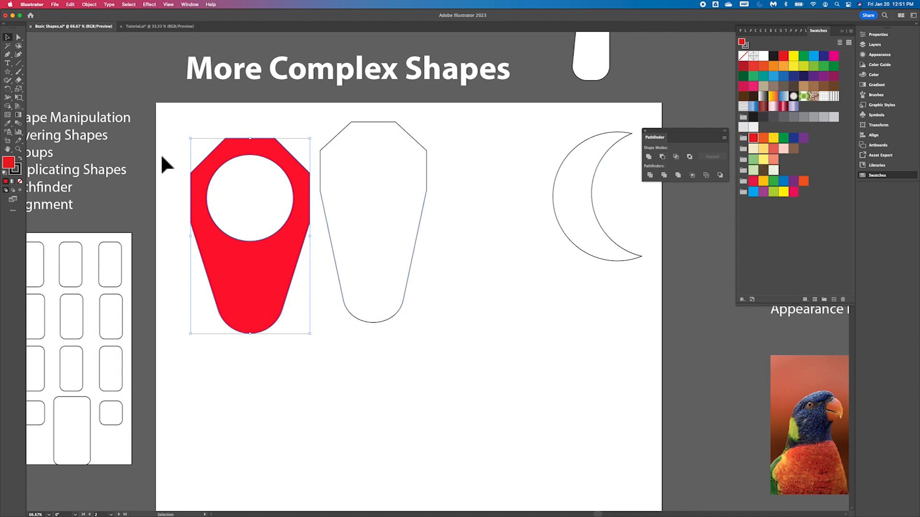
- Draw a circle inside the upper part of the merged cone shape with the Ellipse tool
{"action": "left_click", "coordinate": [9, 72]}
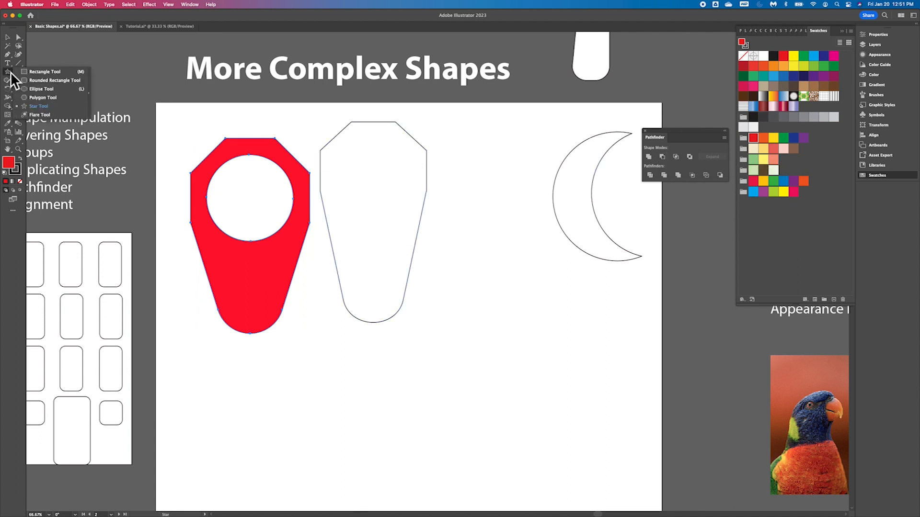
{"action": "left_click", "coordinate": [54, 91]}
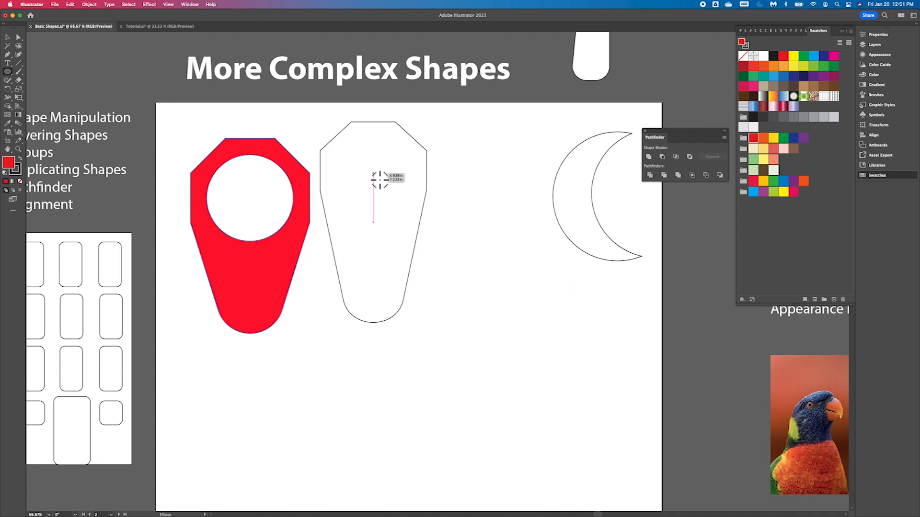
{"action": "left_click_drag", "start_coordinate": [374, 173], "coordinate": [414, 199]}
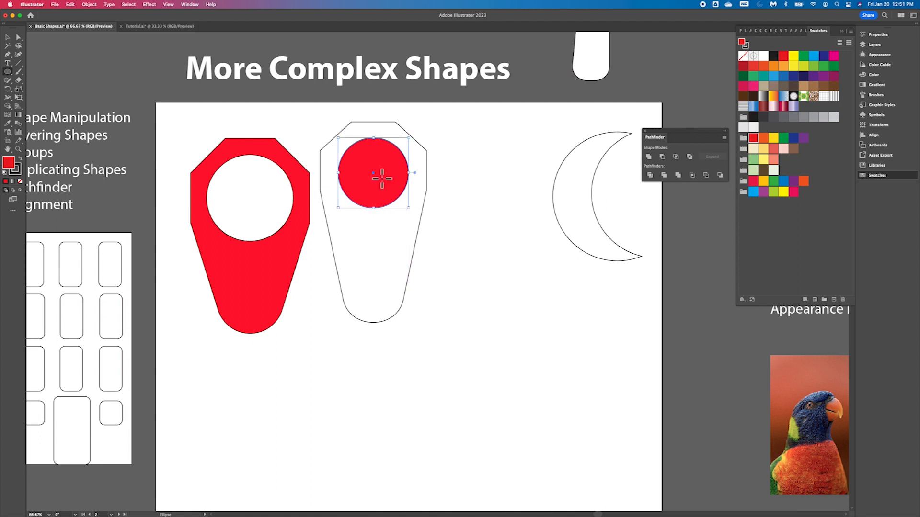
- Select the cone shape and the circle together and punch the circle out with Minus Front
{"action": "left_click", "coordinate": [7, 36]}
{"action": "left_click", "coordinate": [465, 254]}
{"action": "left_click", "coordinate": [377, 245]}
{"action": "left_click", "coordinate": [375, 194], "text": "shift"}
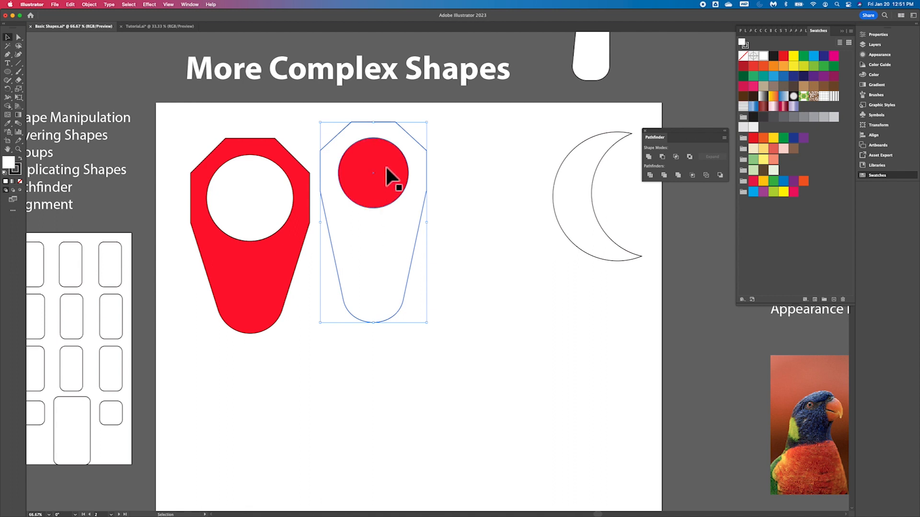
{"action": "left_click", "coordinate": [665, 159]}
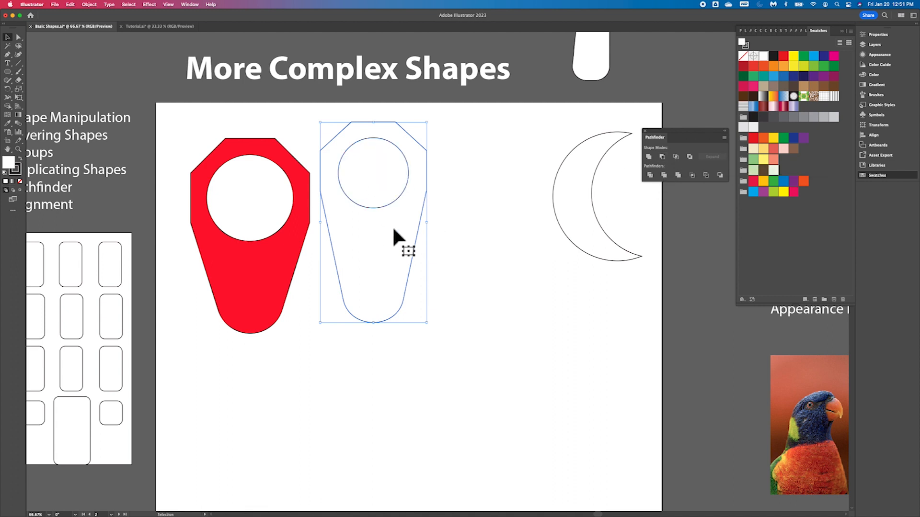
- Fill the punched cone shape with light green and nudge it slightly down
{"action": "left_click", "coordinate": [765, 140]}
{"action": "left_click", "coordinate": [777, 152]}
{"action": "left_click", "coordinate": [757, 172]}
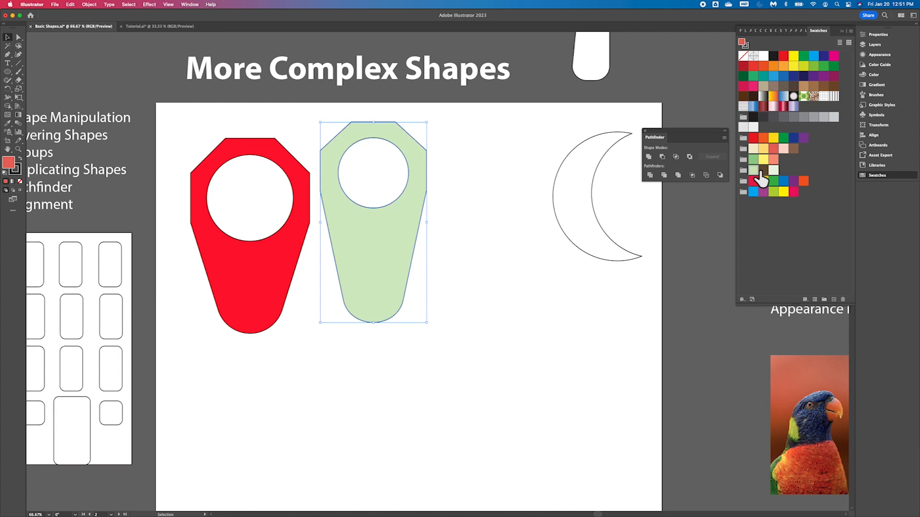
{"action": "mouse_move", "coordinate": [354, 220]}
{"action": "left_mouse_down"}
{"action": "mouse_move", "coordinate": [355, 238]}
{"action": "mouse_move", "coordinate": [357, 227]}
{"action": "left_mouse_up"}
{"action": "left_click", "coordinate": [551, 215]}
- Move the white crescent moon left, closer to the green shape
{"action": "scroll", "coordinate": [437, 255], "scroll_direction": "up", "scroll_amount": 5}
{"action": "scroll", "coordinate": [437, 256], "scroll_direction": "right", "scroll_amount": 2}
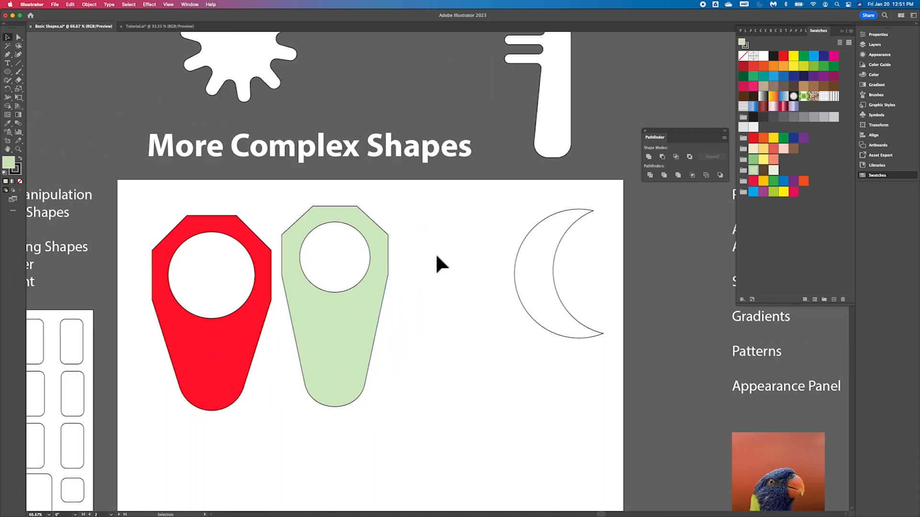
{"action": "left_click_drag", "start_coordinate": [531, 271], "coordinate": [427, 281]}
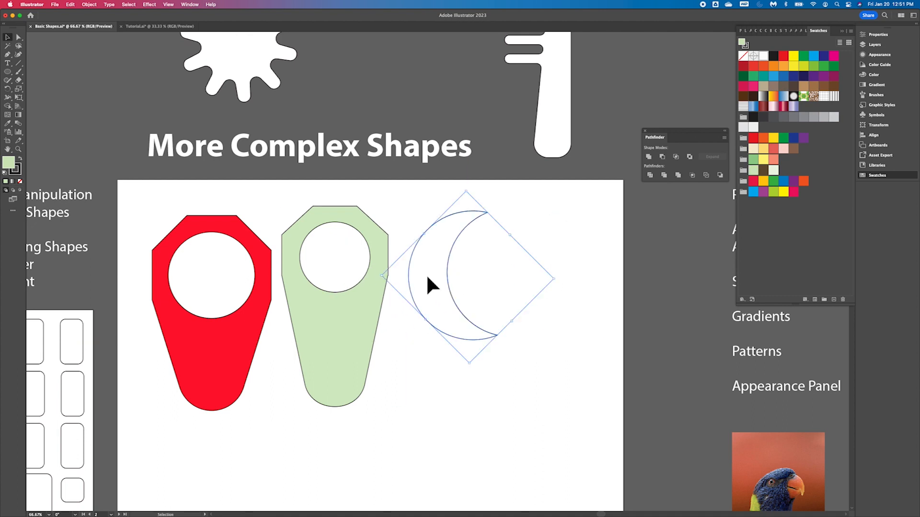
{"action": "scroll", "coordinate": [484, 354], "scroll_direction": "down", "scroll_amount": 8}
{"action": "scroll", "coordinate": [483, 355], "scroll_direction": "left", "scroll_amount": 2}
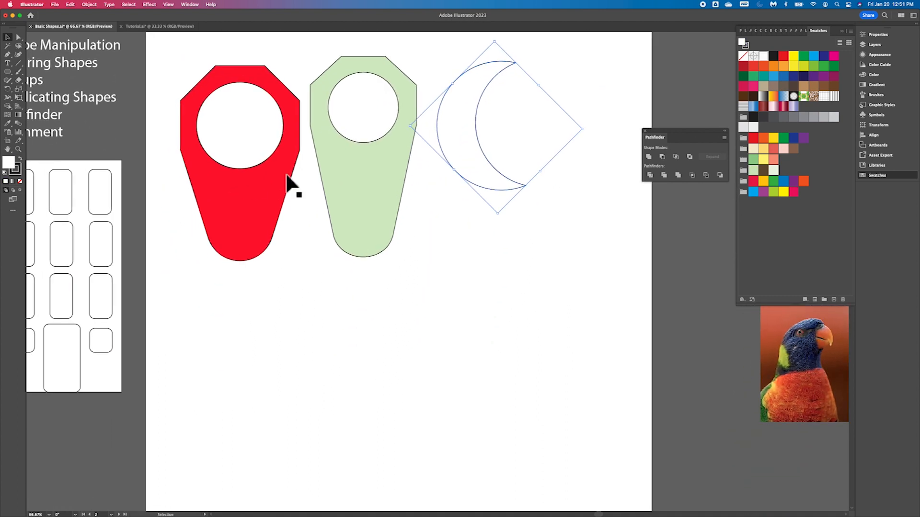
- Draw a large circle in the empty area below the shapes with the Ellipse tool
{"action": "left_click", "coordinate": [8, 72]}
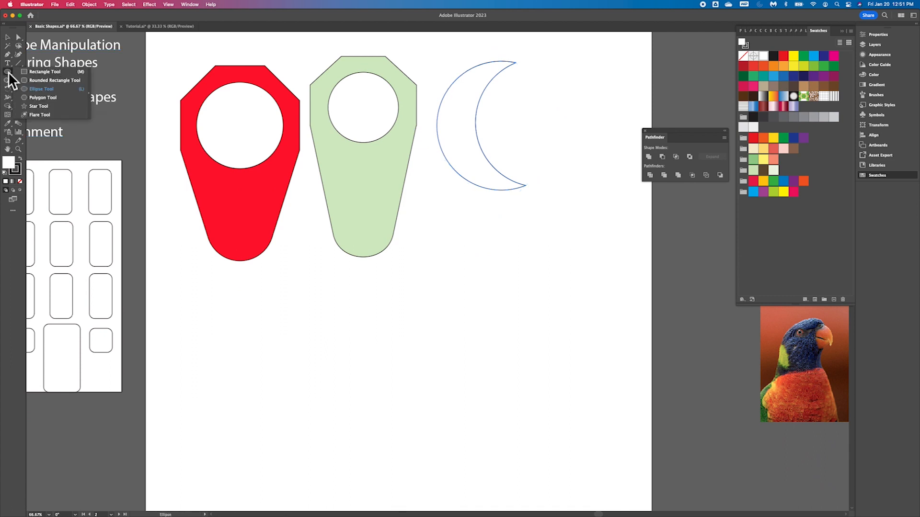
{"action": "left_click", "coordinate": [45, 91]}
{"action": "scroll", "coordinate": [201, 324], "scroll_direction": "down", "scroll_amount": 5}
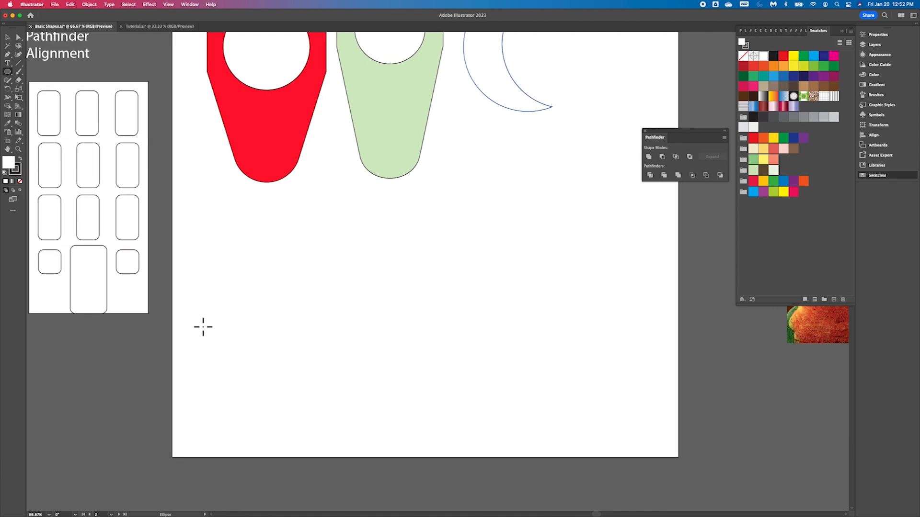
{"action": "left_click_drag", "start_coordinate": [244, 264], "coordinate": [403, 432]}
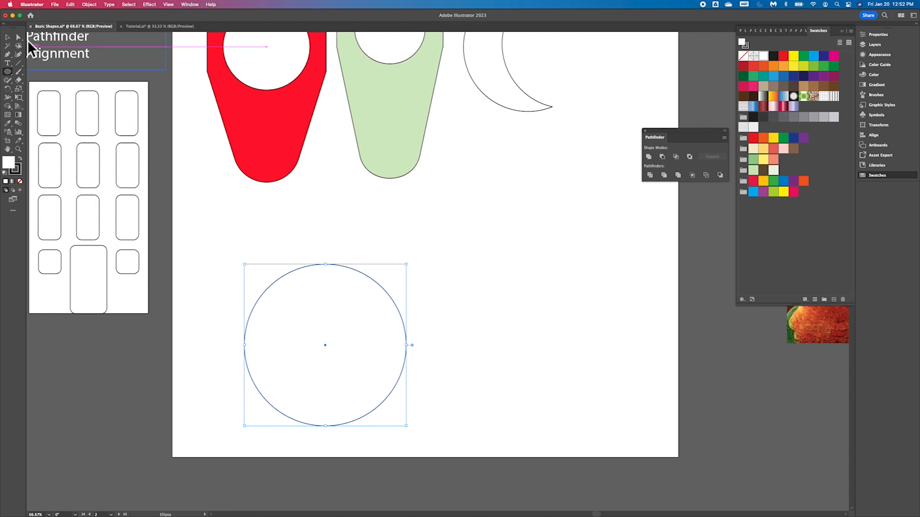
- Duplicate the circle offset sideways, select both circles and subtract the front one to form a crescent
{"action": "left_click", "coordinate": [7, 38]}
{"action": "left_click_drag", "start_coordinate": [345, 321], "coordinate": [365, 277]}
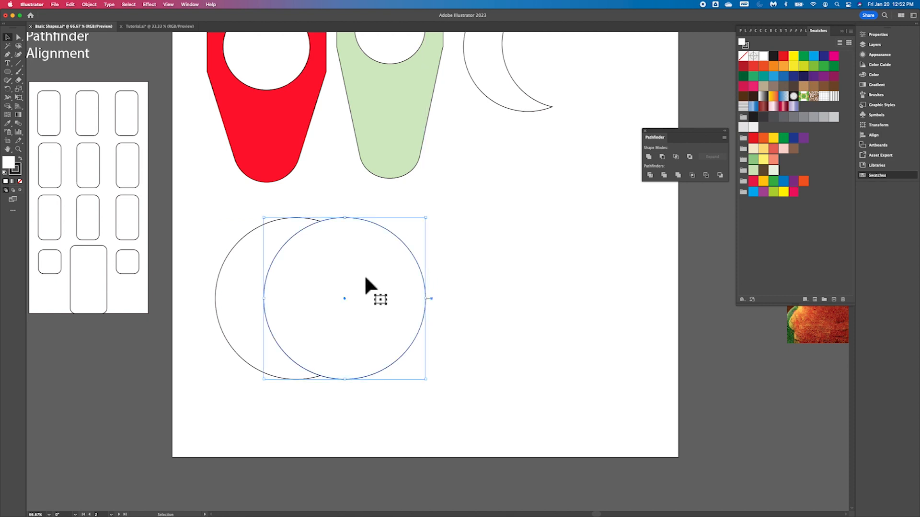
{"action": "left_click", "coordinate": [245, 281]}
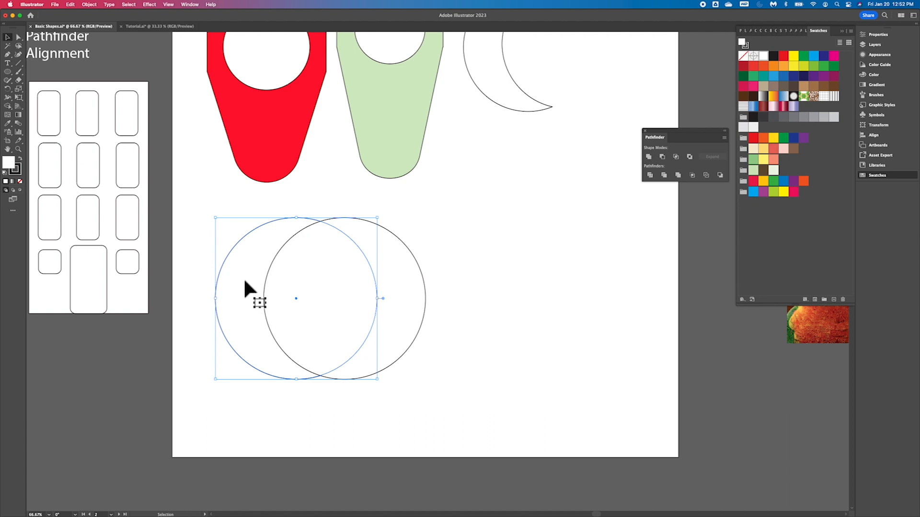
{"action": "left_click", "coordinate": [397, 275], "text": "shift"}
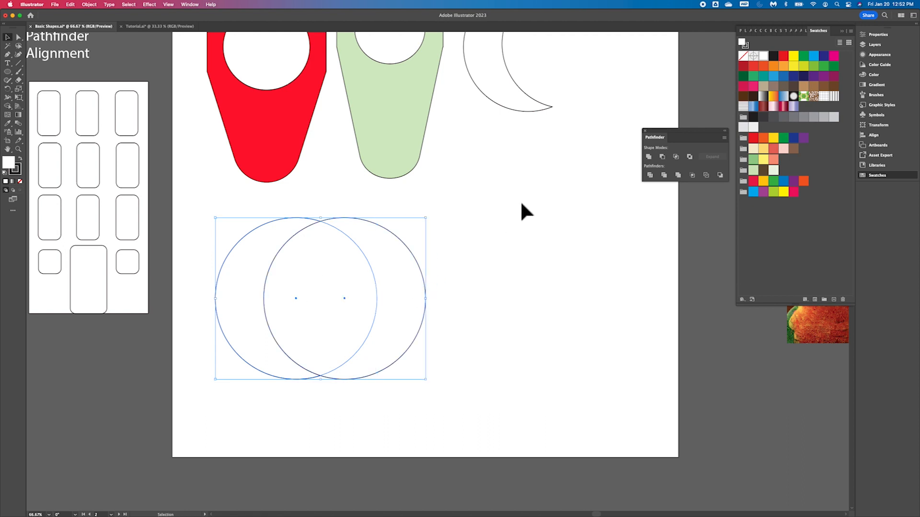
{"action": "left_click", "coordinate": [664, 159]}
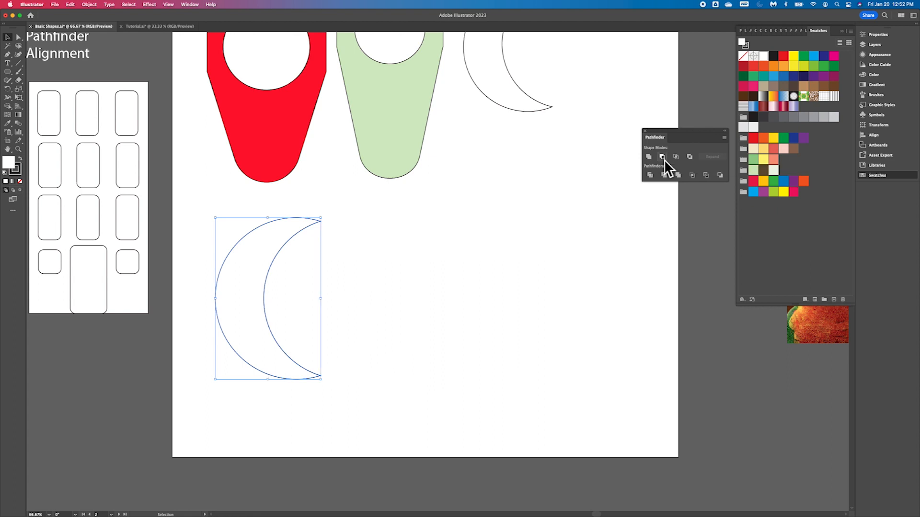
- Fill the new crescent with yellow
{"action": "left_click_drag", "start_coordinate": [225, 315], "coordinate": [414, 287]}
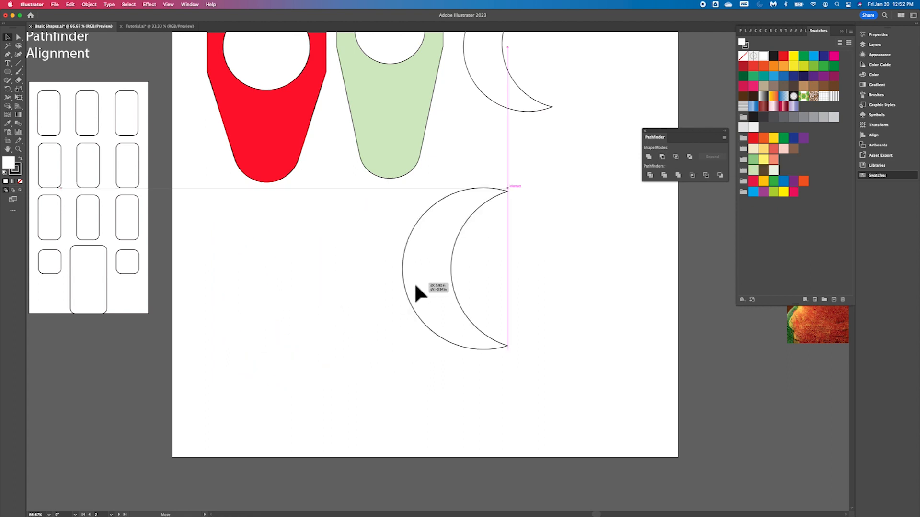
{"action": "left_click_drag", "start_coordinate": [312, 311], "coordinate": [229, 314]}
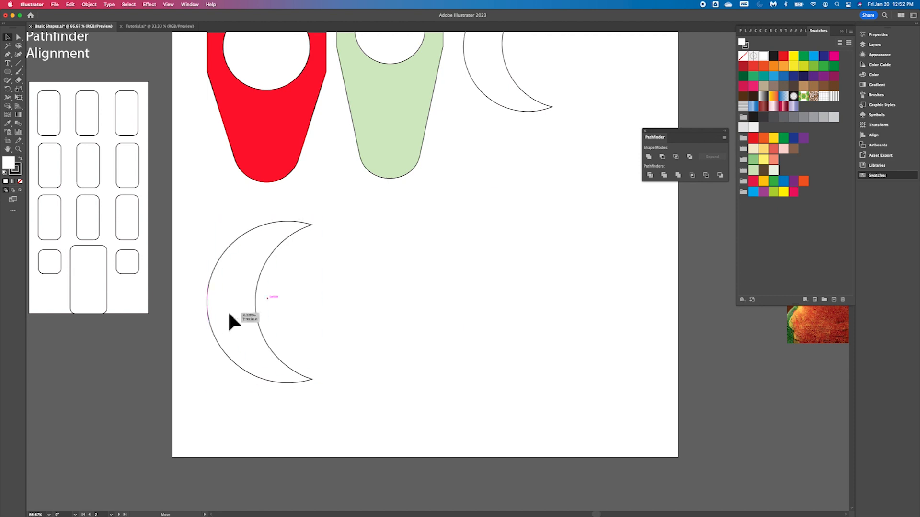
{"action": "left_click", "coordinate": [784, 192]}
- Move the yellow crescent up beside the white crescent at the top of the artboard
{"action": "left_click_drag", "start_coordinate": [241, 281], "coordinate": [551, 133]}
{"action": "scroll", "coordinate": [551, 134], "scroll_direction": "up", "scroll_amount": 5}
{"action": "scroll", "coordinate": [552, 134], "scroll_direction": "right", "scroll_amount": 4}
{"action": "left_click_drag", "start_coordinate": [451, 250], "coordinate": [479, 148]}
{"action": "scroll", "coordinate": [332, 375], "scroll_direction": "left", "scroll_amount": 1}
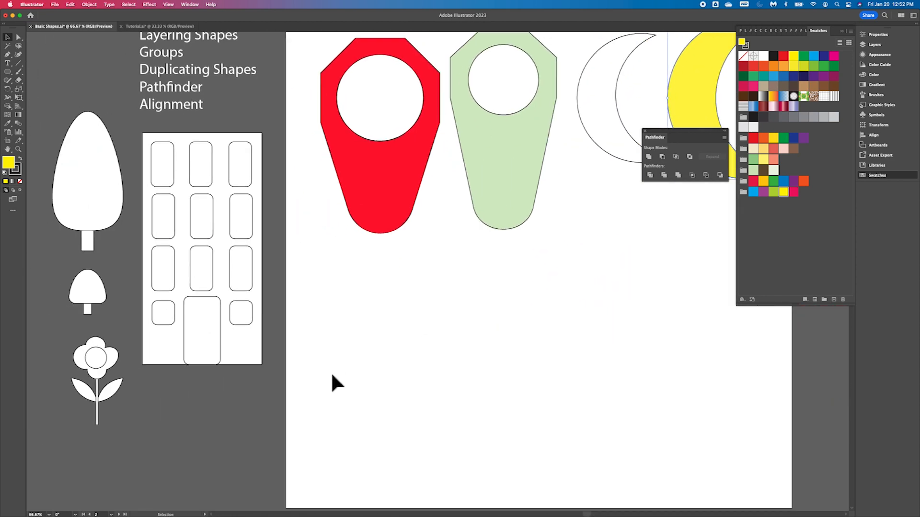
{"action": "scroll", "coordinate": [332, 375], "scroll_direction": "down", "scroll_amount": 3}
{"action": "scroll", "coordinate": [332, 376], "scroll_direction": "left", "scroll_amount": 5}
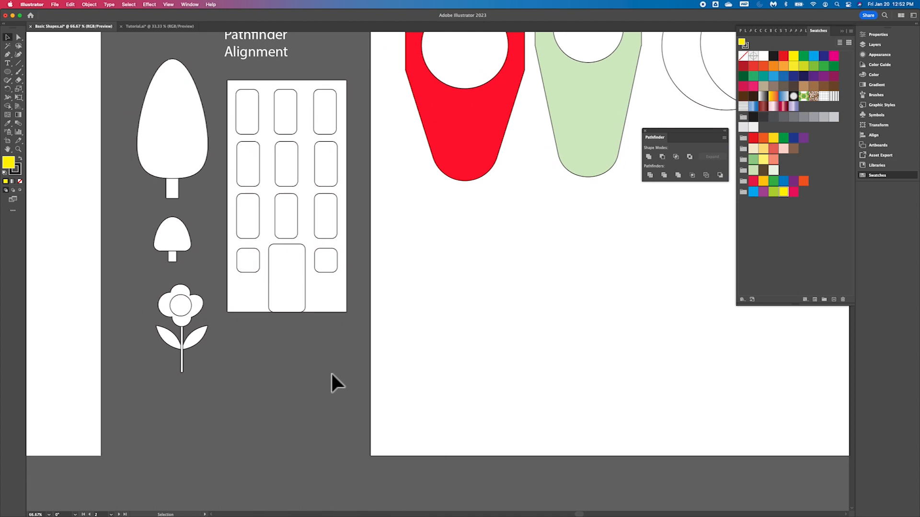
{"action": "scroll", "coordinate": [331, 374], "scroll_direction": "up", "scroll_amount": 5}
{"action": "scroll", "coordinate": [331, 374], "scroll_direction": "right", "scroll_amount": 10}
{"action": "scroll", "coordinate": [332, 375], "scroll_direction": "down", "scroll_amount": 1}
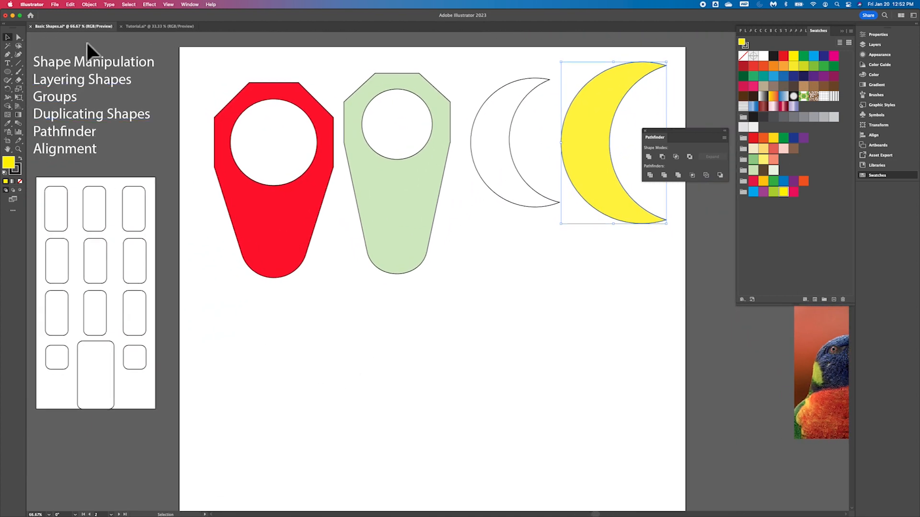
- Save the document
{"action": "left_click", "coordinate": [55, 4]}
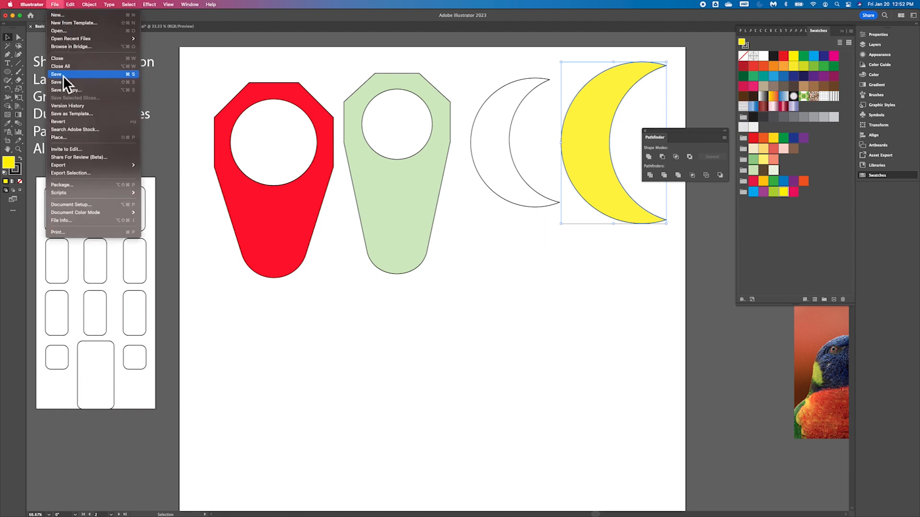
{"action": "left_click", "coordinate": [65, 77]}
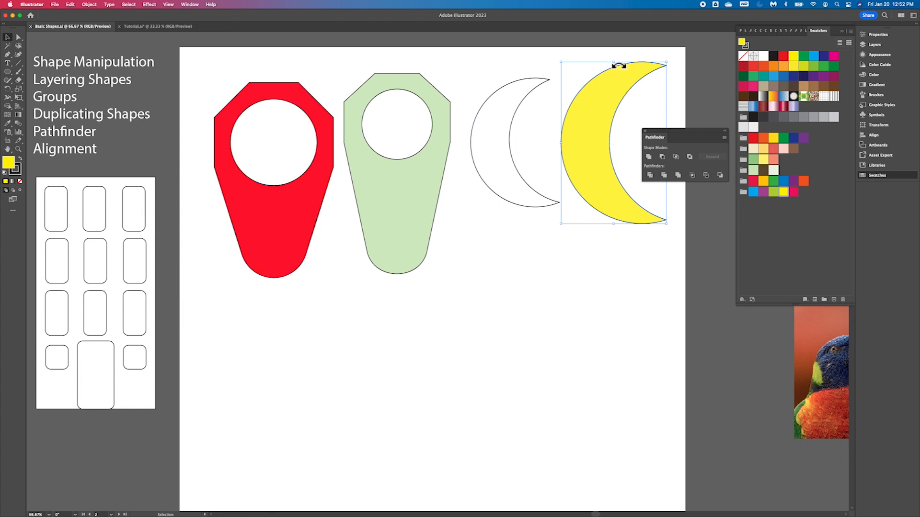
- Nudge the yellow crescent slightly downward
{"action": "left_click_drag", "start_coordinate": [618, 64], "coordinate": [614, 80]}
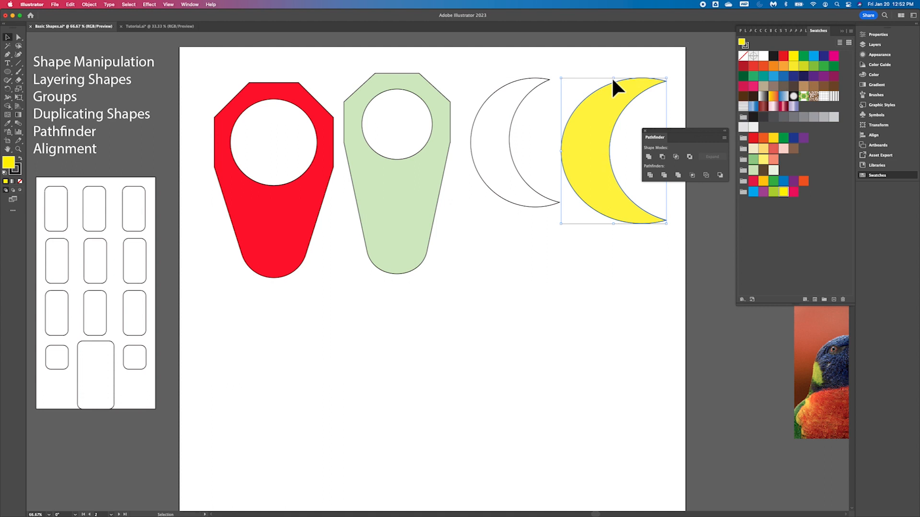